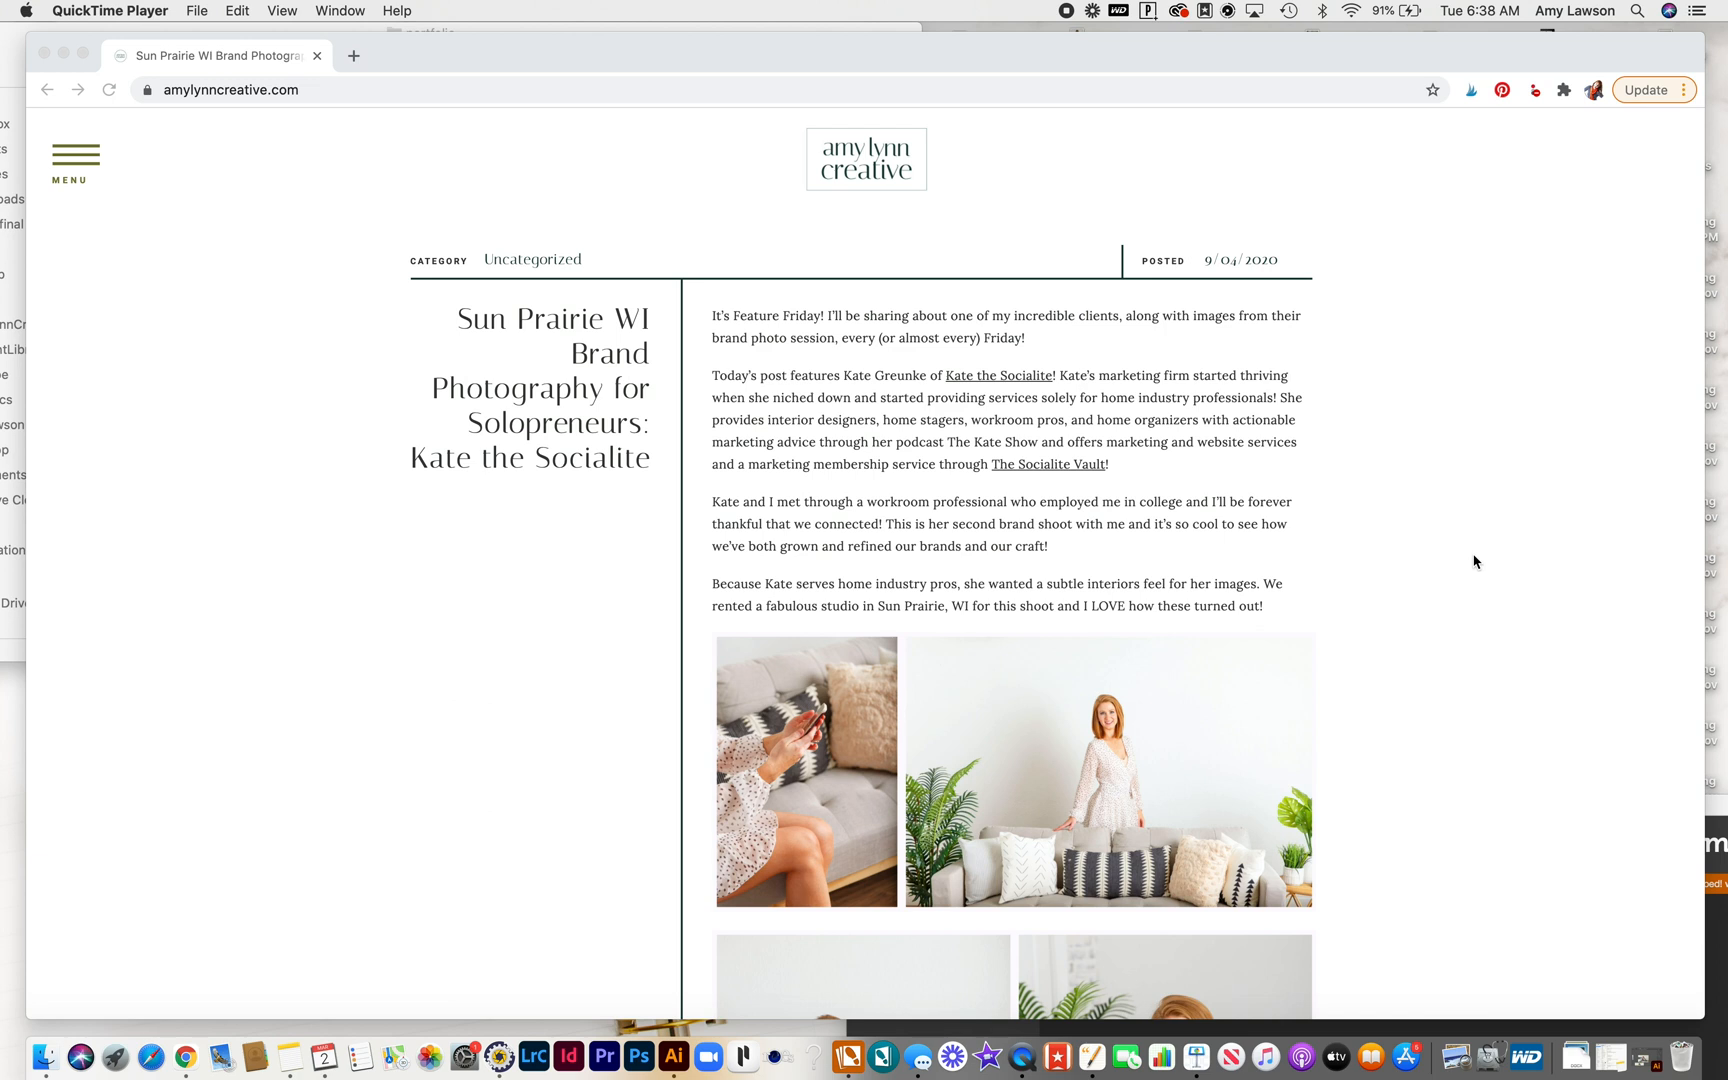
Bring Chrome with the blog post's two-photo collages to the front.
left_click(295, 1066)
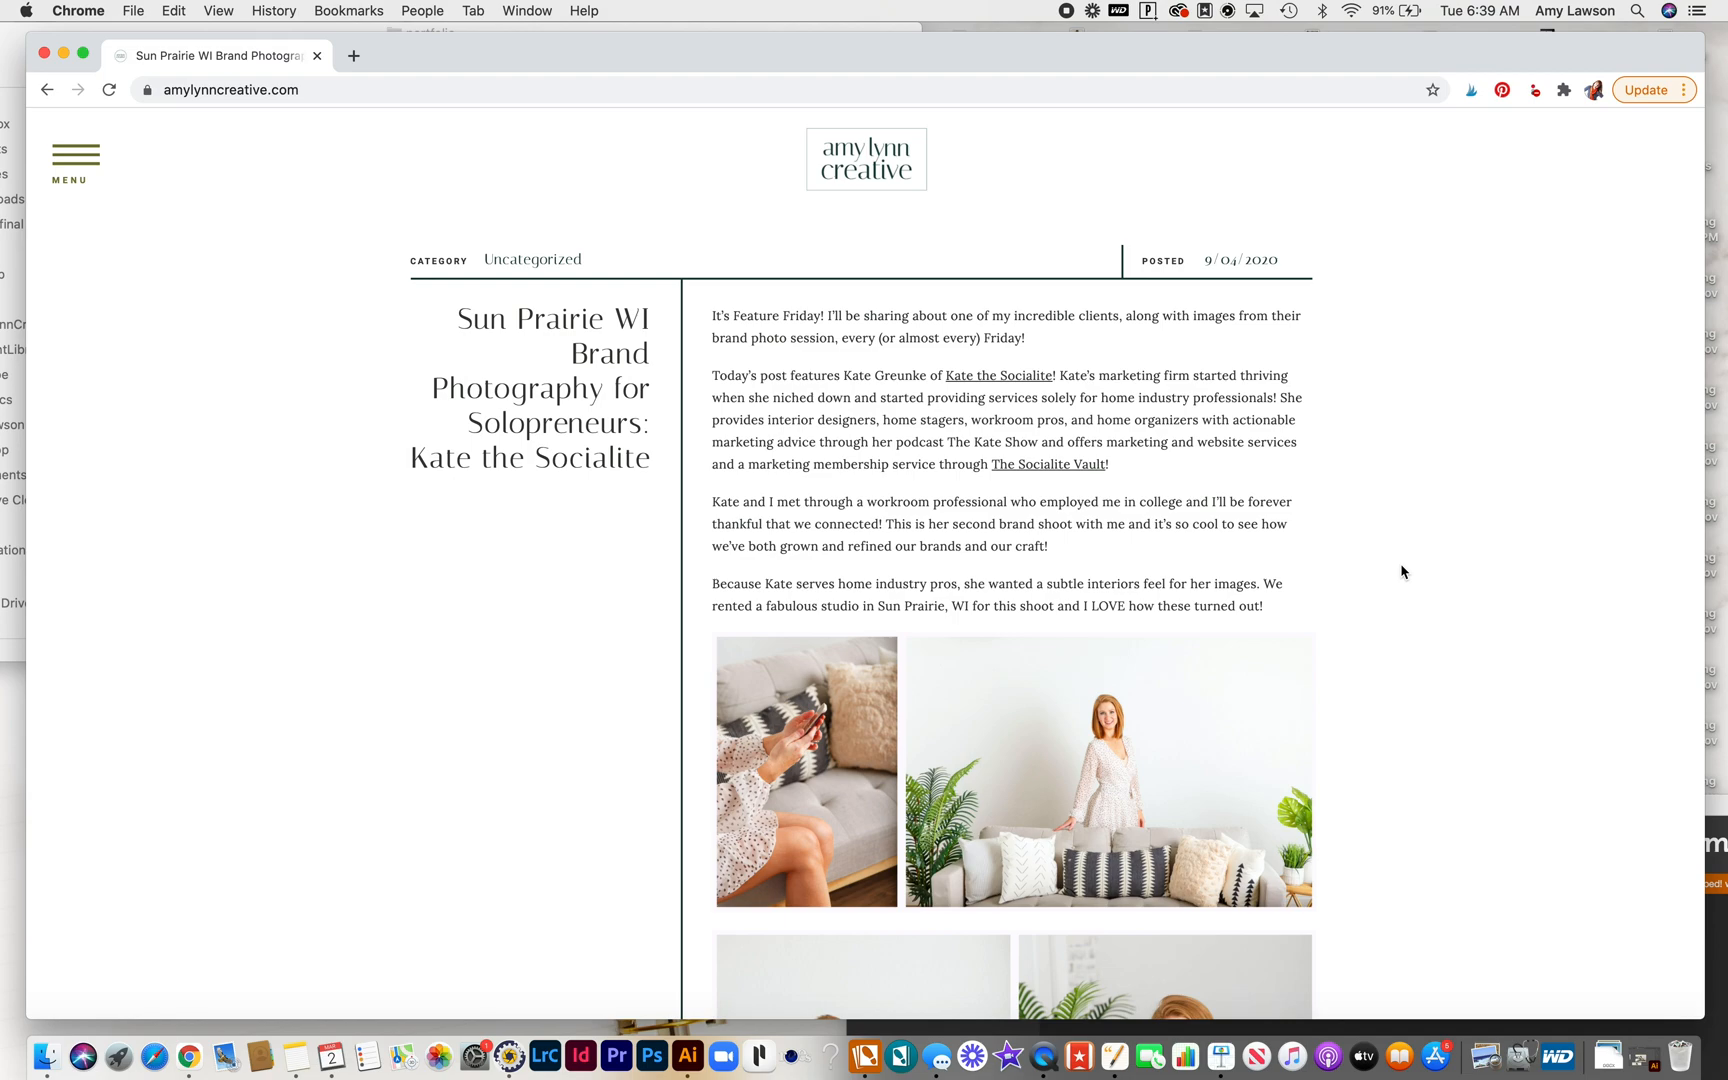
scroll(1401, 571, "down", 5)
scroll(1401, 571, "down", 6)
scroll(1401, 572, "down", 2)
scroll(1401, 571, "up", 8)
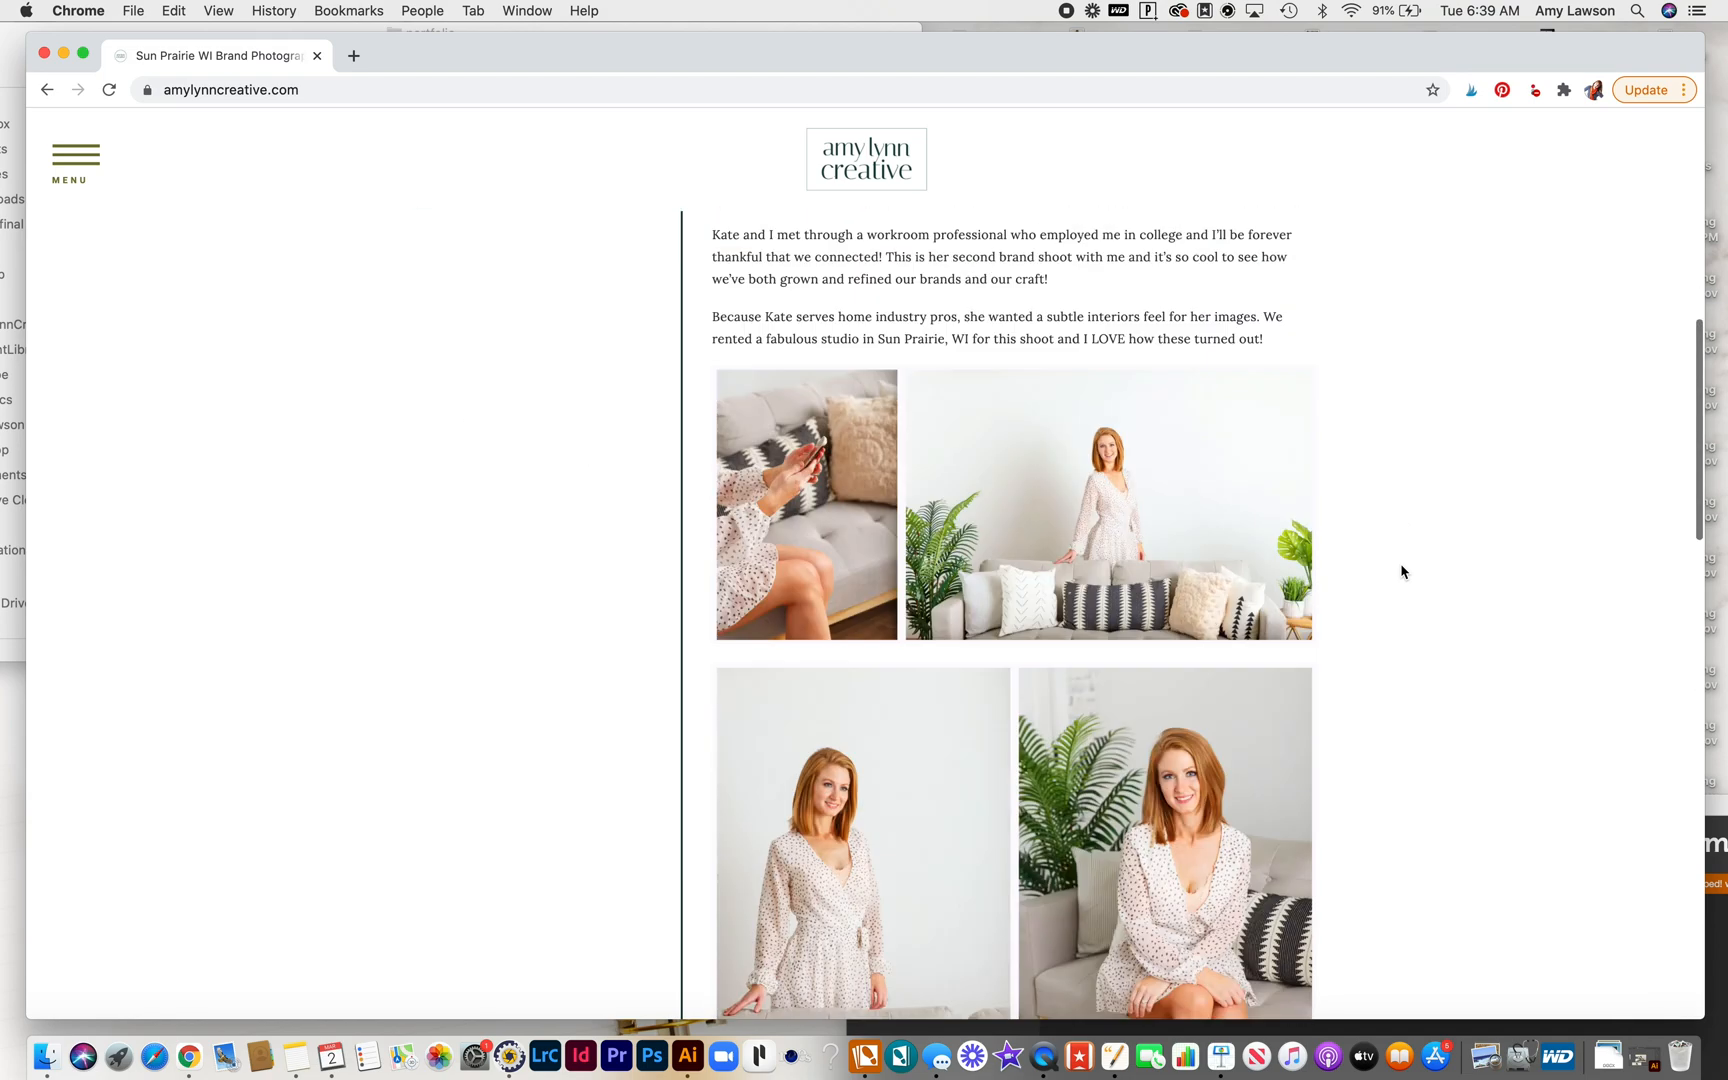
scroll(1401, 572, "up", 5)
scroll(1401, 571, "up", 2)
scroll(1402, 571, "down", 4)
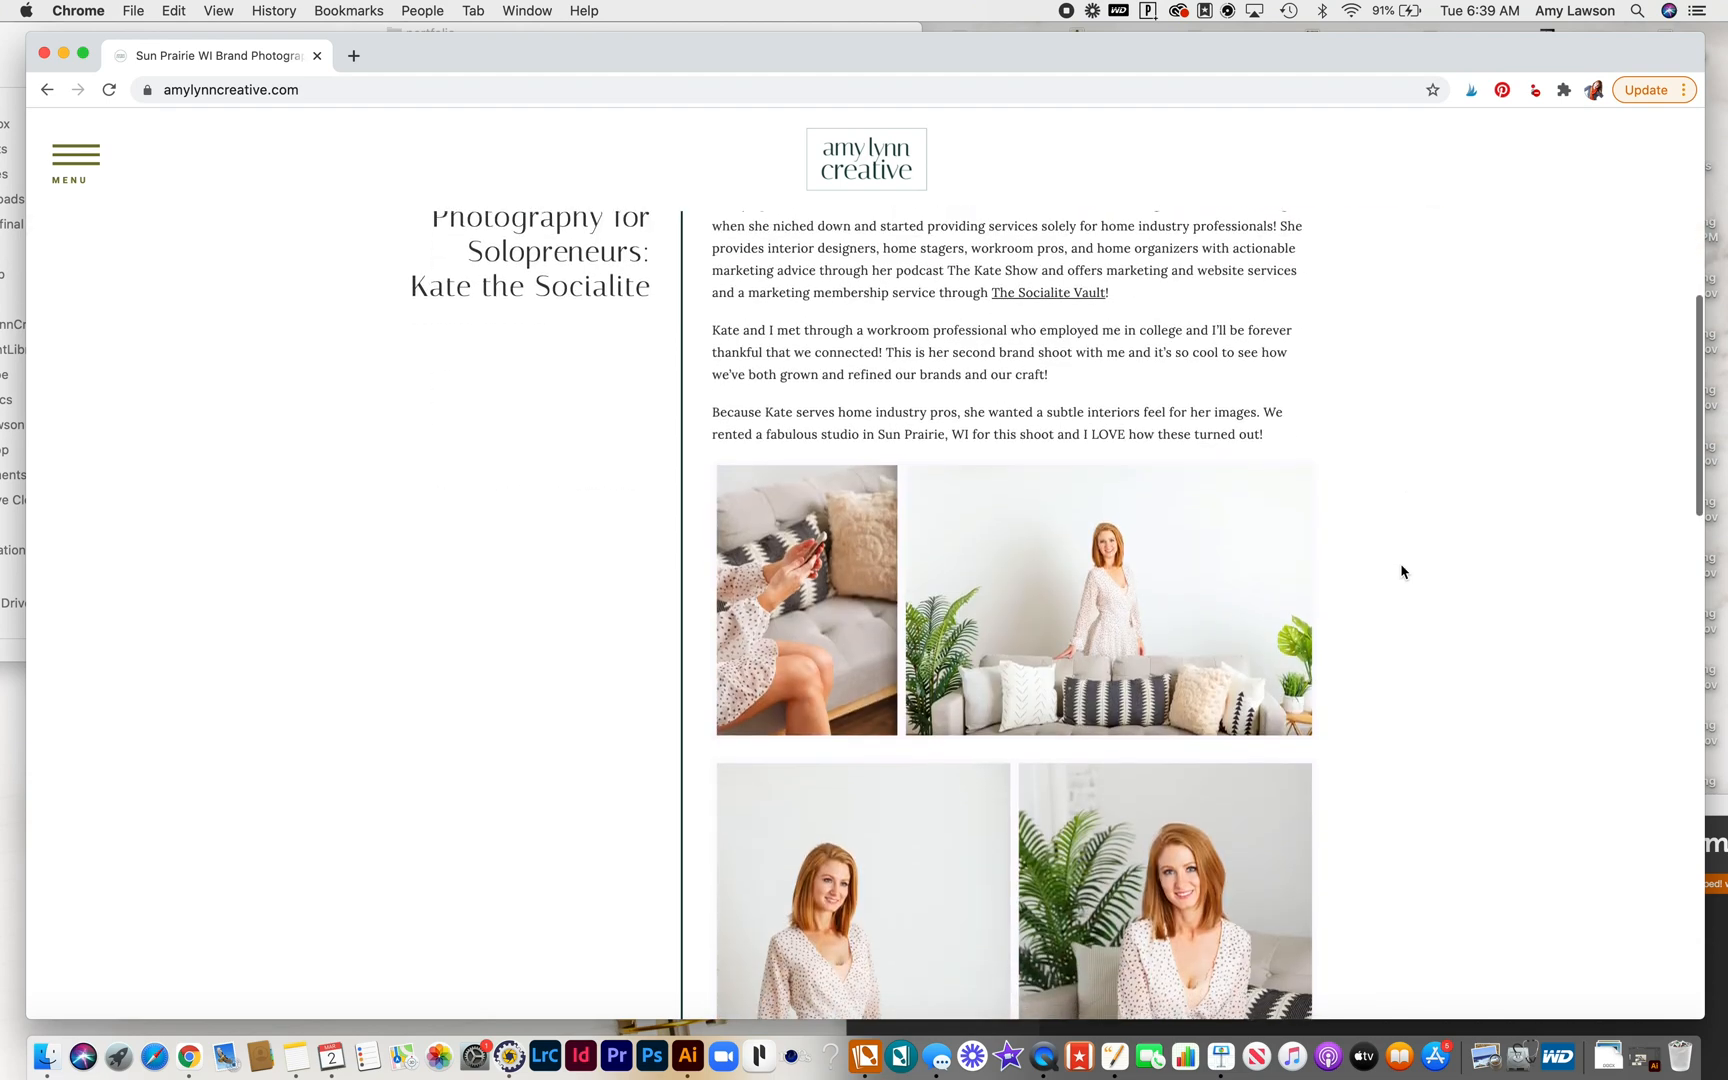
scroll(1401, 572, "up", 3)
scroll(1401, 572, "up", 2)
scroll(1401, 571, "up", 1)
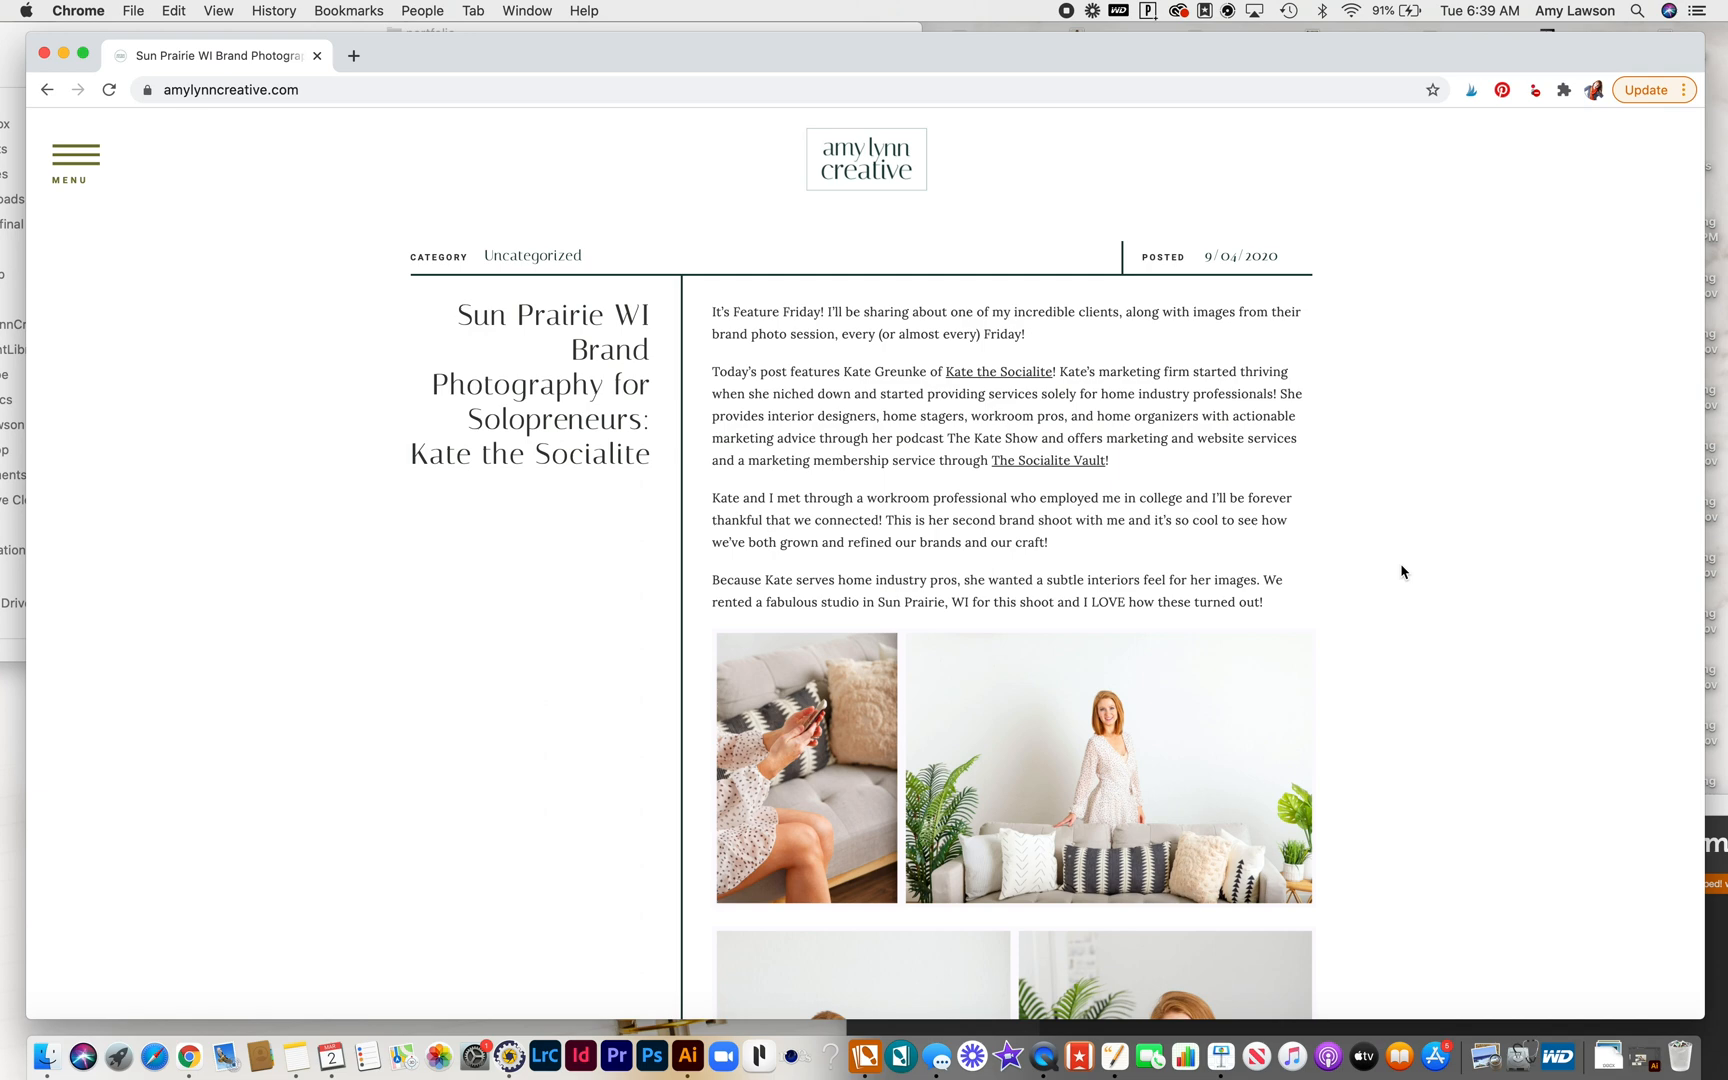
scroll(1402, 572, "down", 5)
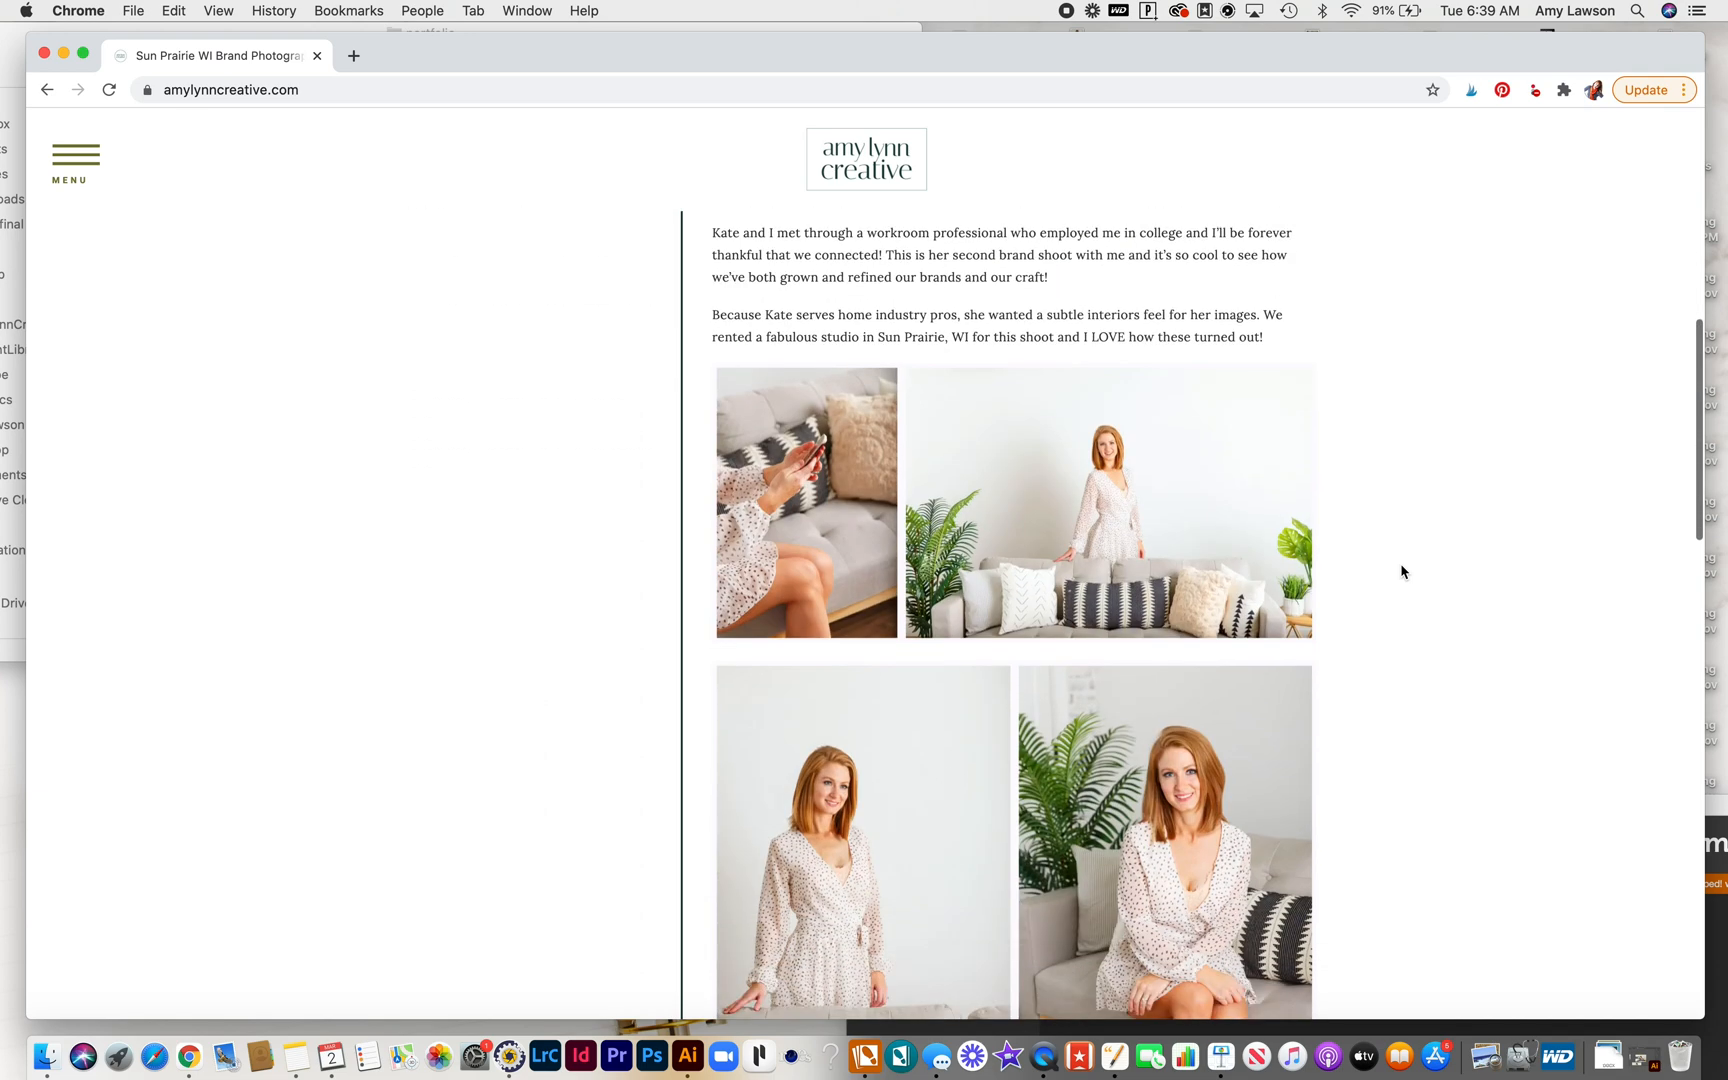
scroll(1402, 572, "down", 5)
scroll(1401, 571, "down", 4)
scroll(1401, 572, "down", 4)
scroll(1402, 572, "down", 3)
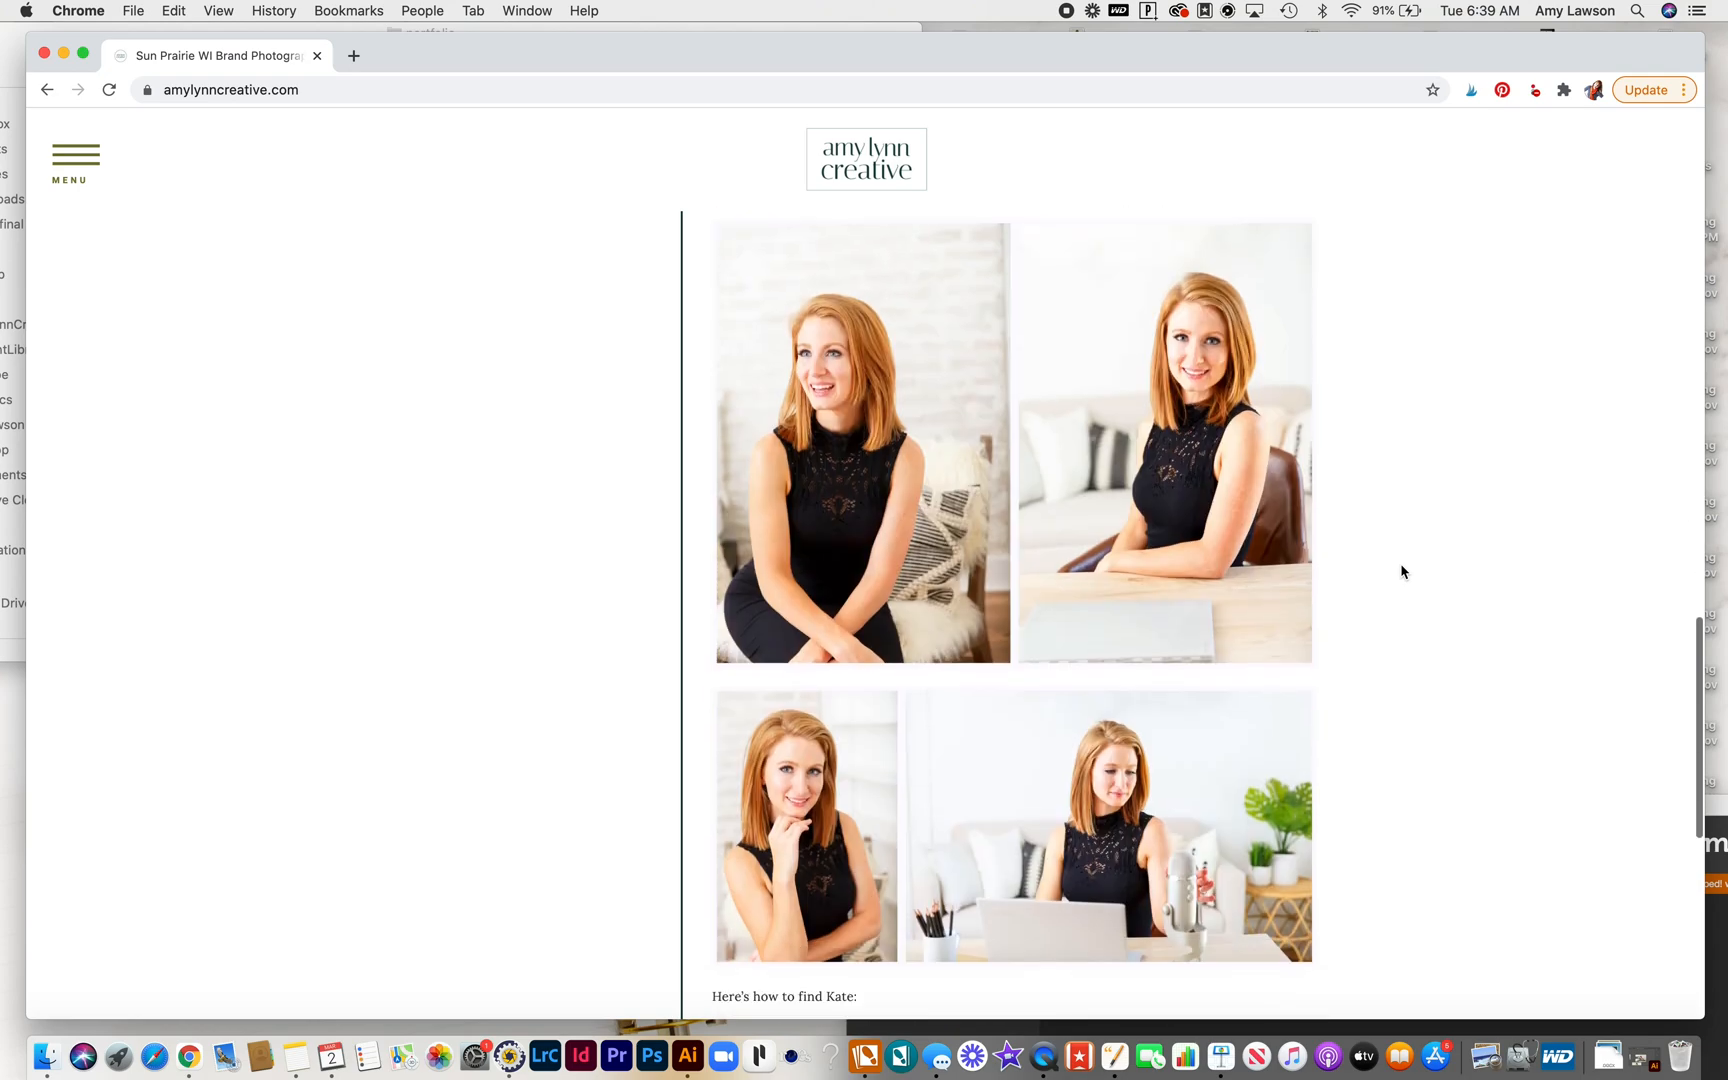
scroll(1401, 571, "down", 5)
scroll(1402, 571, "up", 3)
scroll(1401, 571, "up", 6)
scroll(1401, 571, "up", 5)
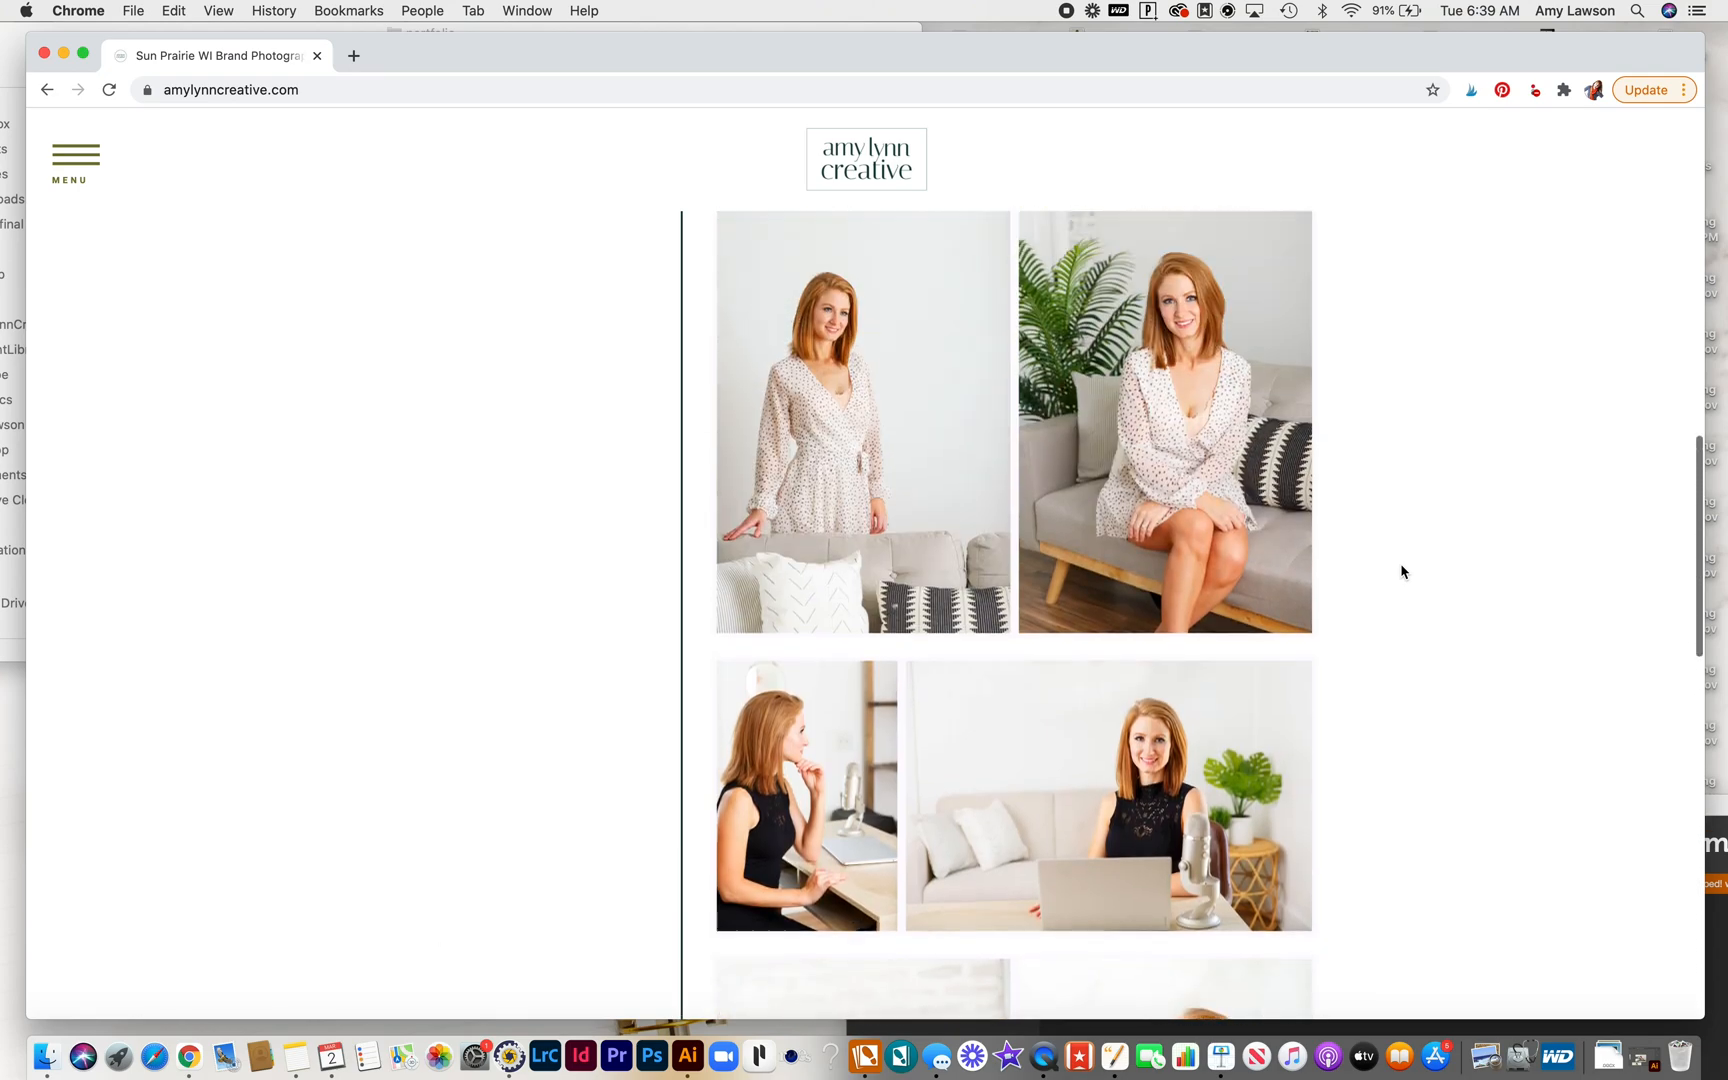
scroll(1402, 571, "up", 2)
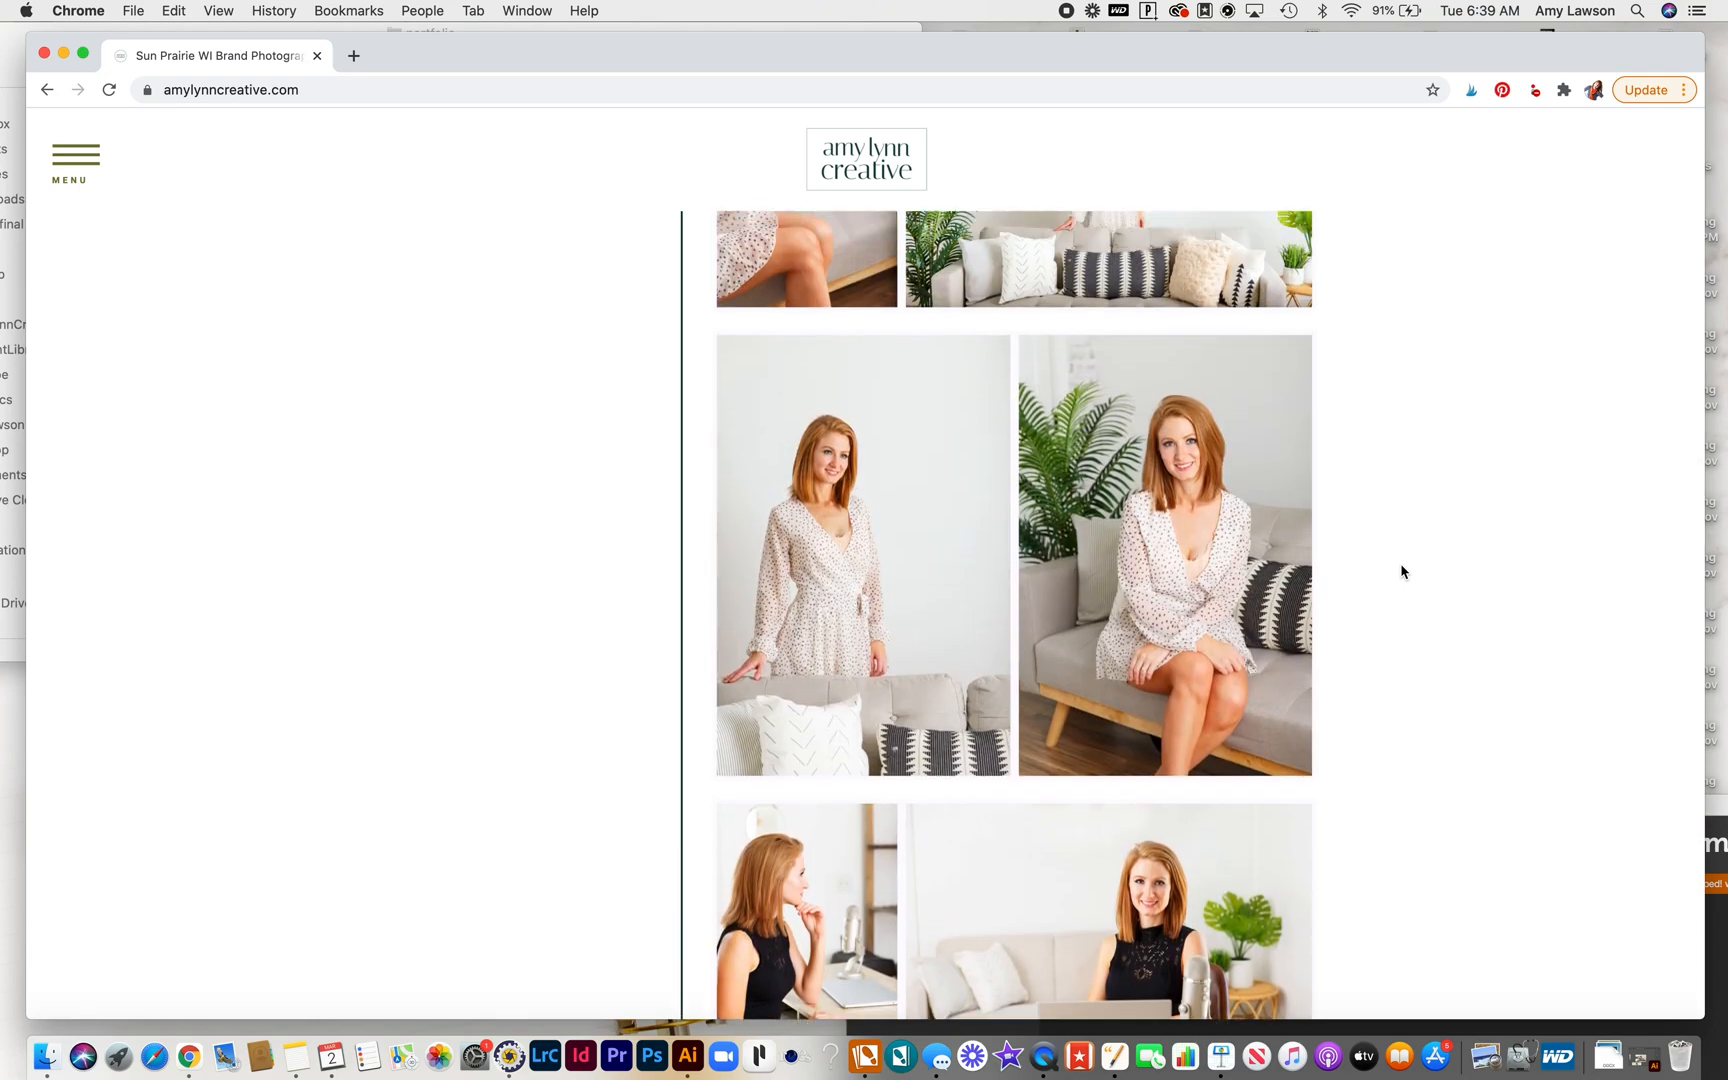
scroll(1401, 571, "down", 5)
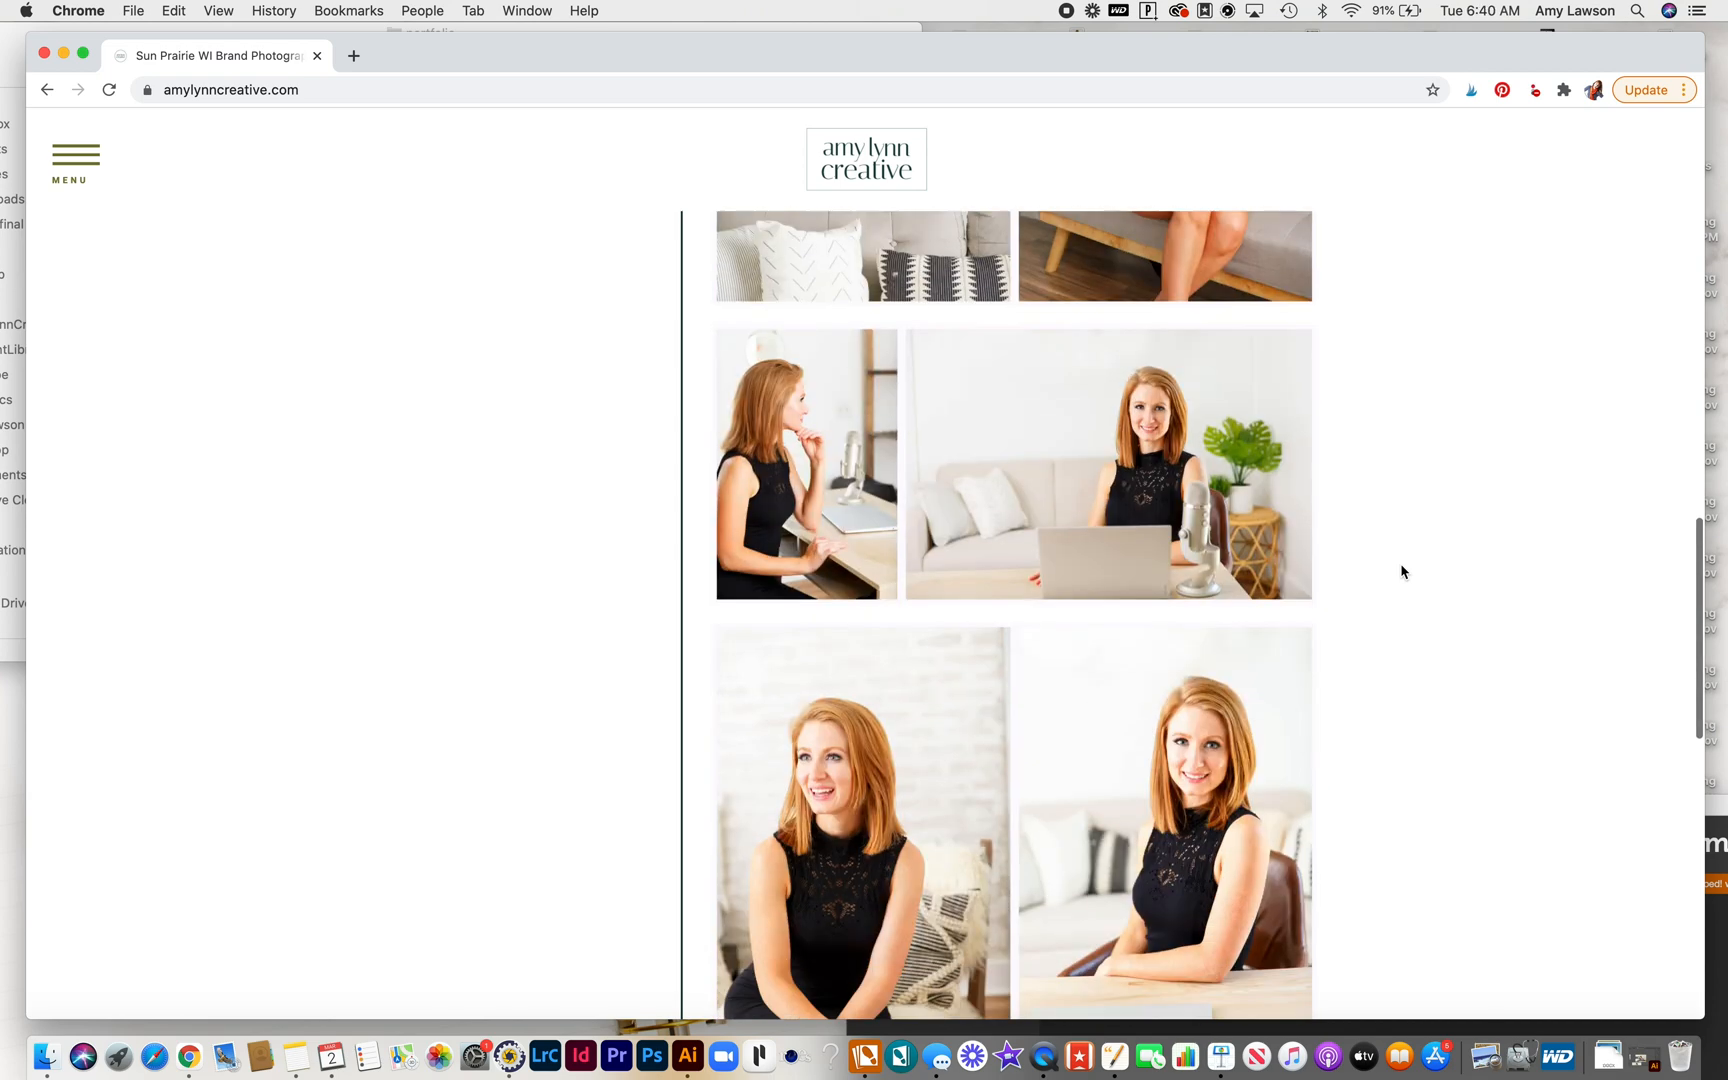
scroll(1402, 572, "down", 2)
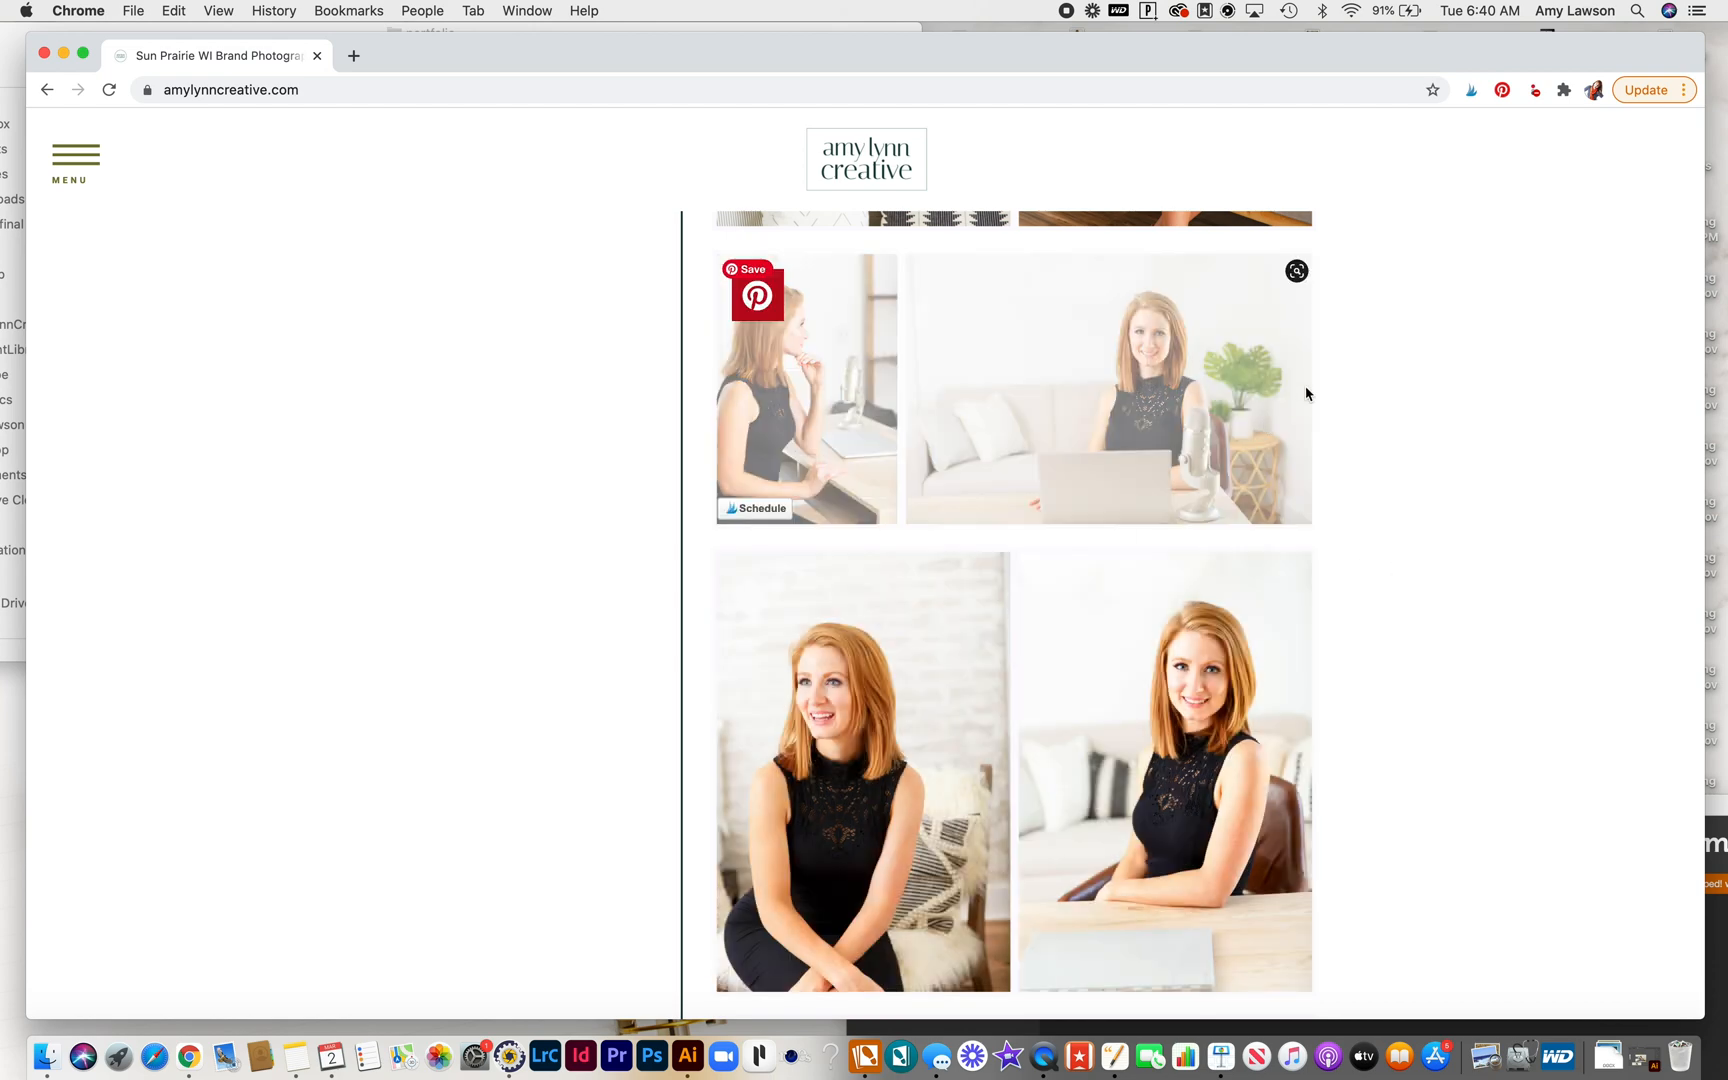
scroll(1402, 379, "up", 3)
scroll(1402, 379, "up", 4)
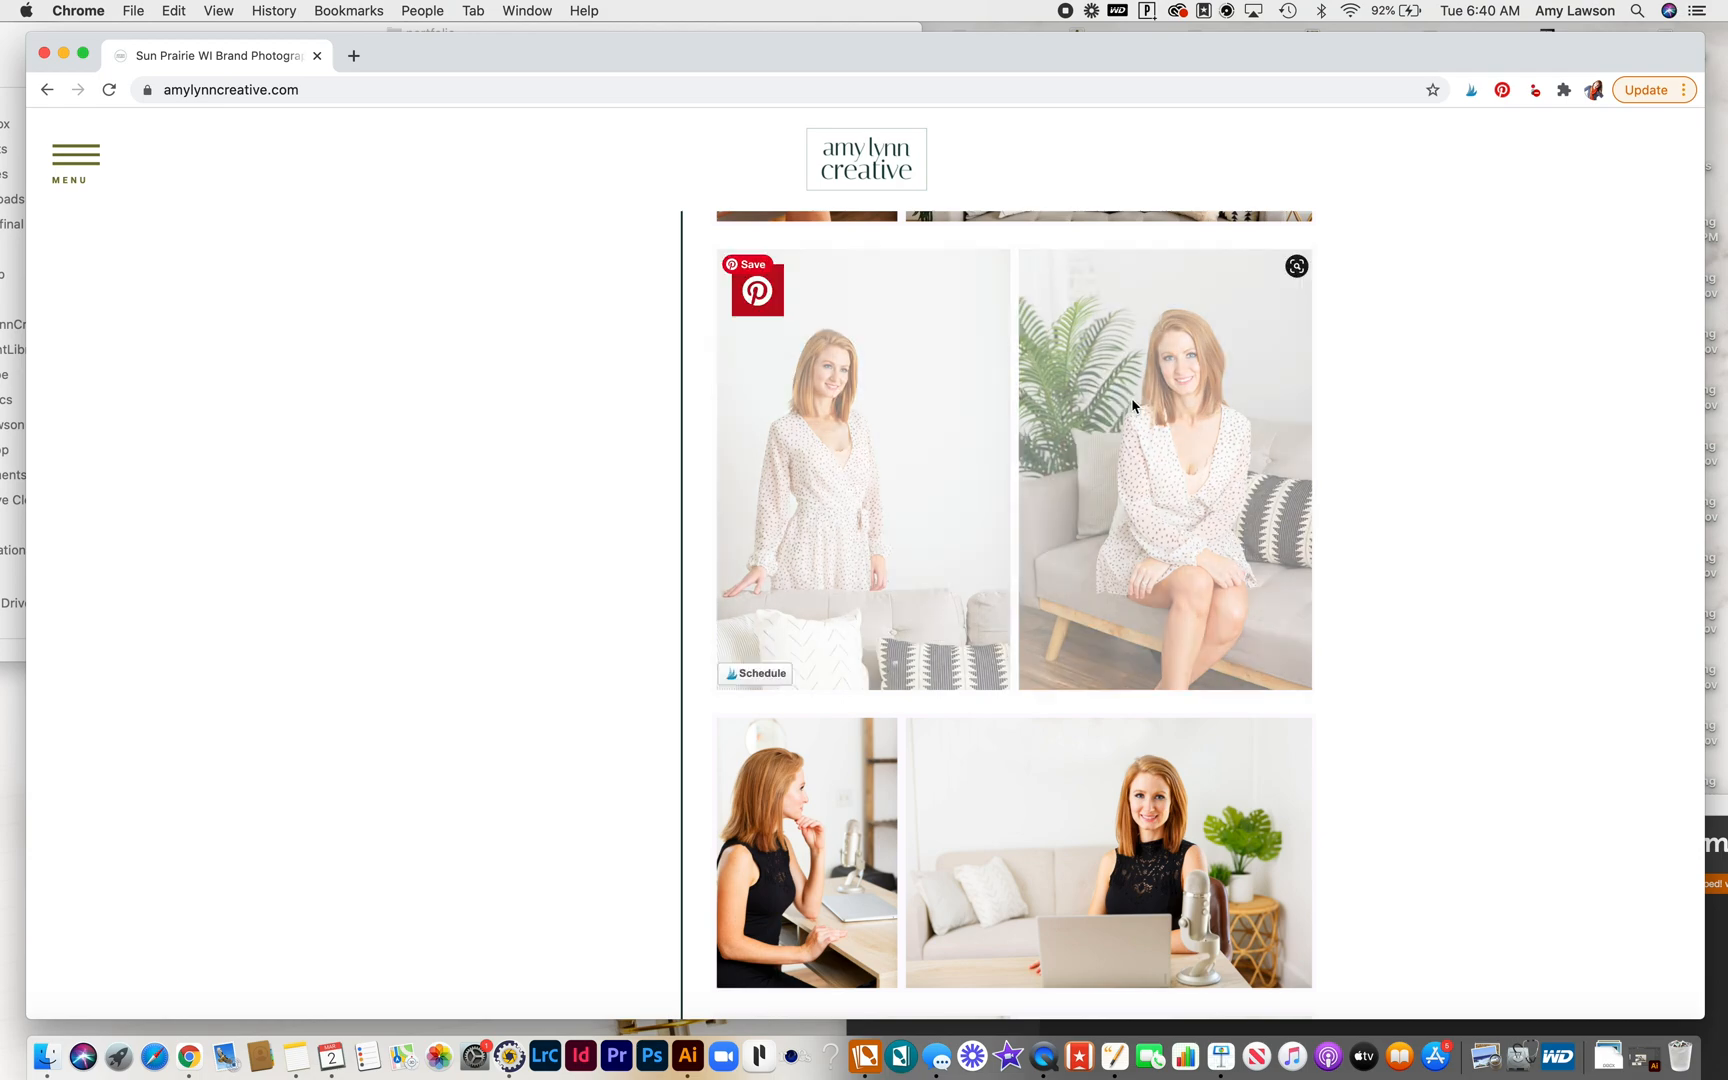
scroll(1134, 405, "up", 3)
scroll(1134, 405, "up", 4)
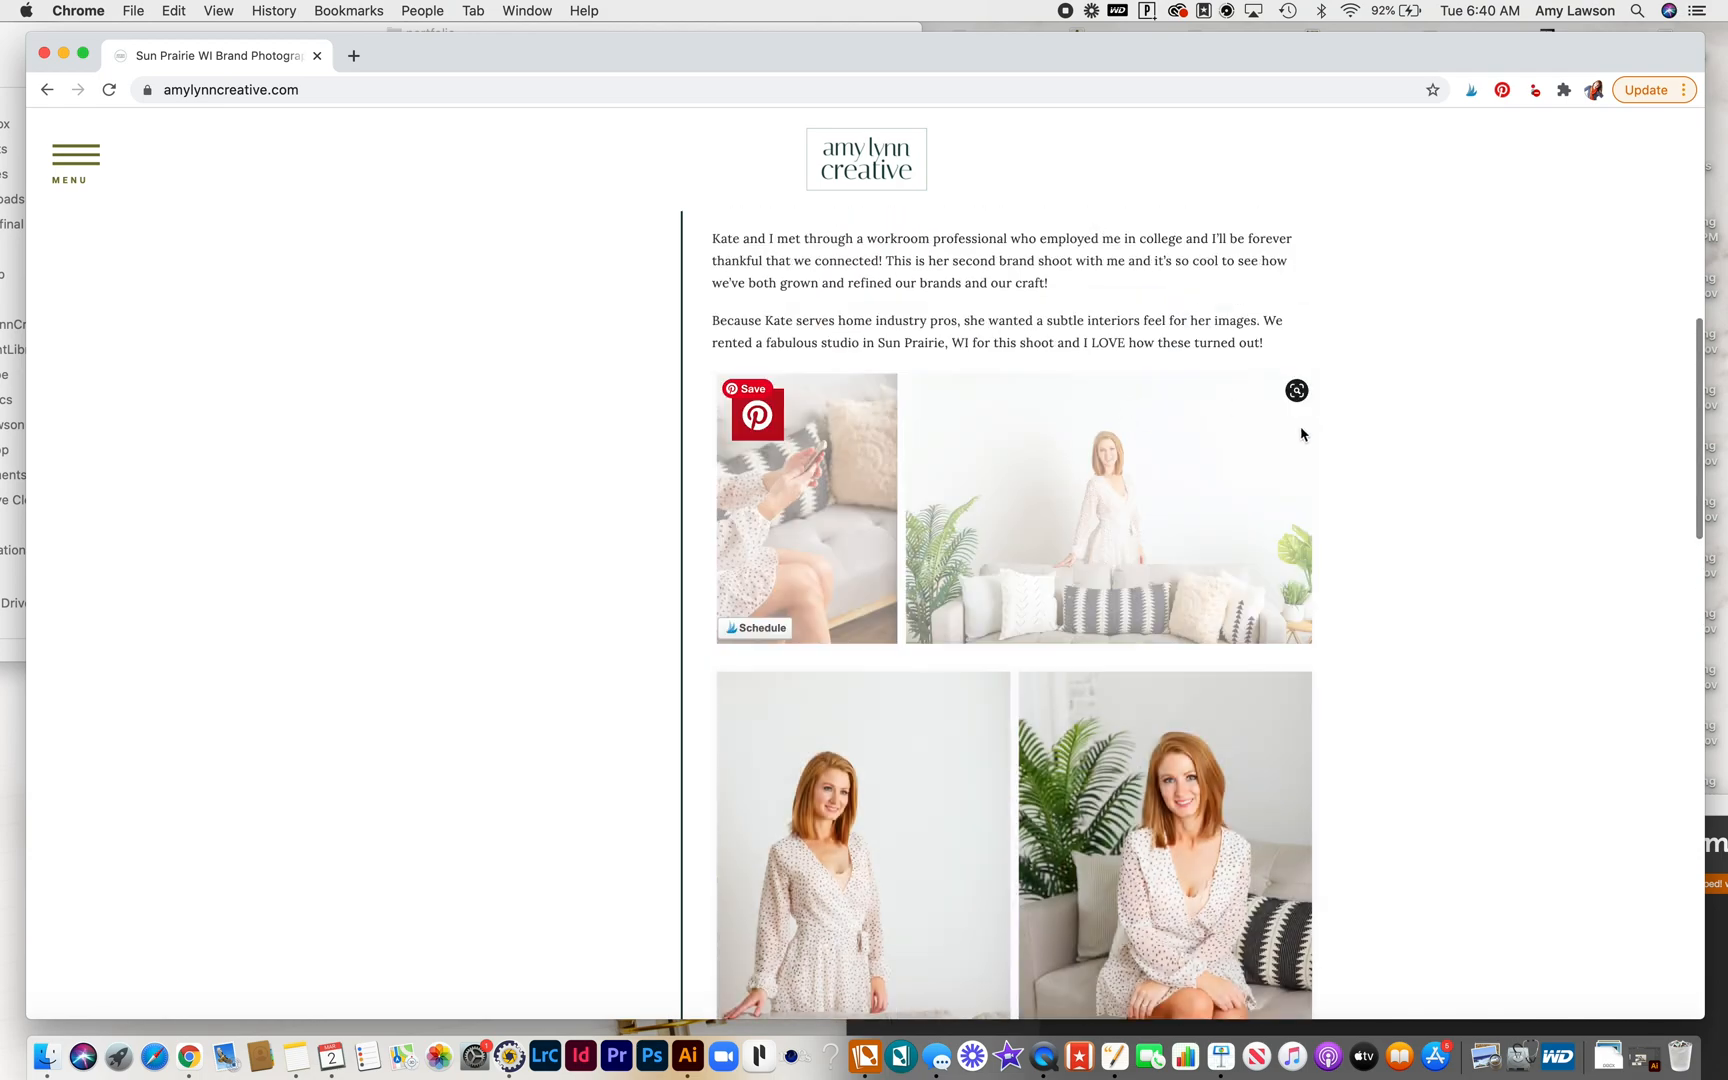
scroll(1245, 680, "down", 5)
scroll(1215, 743, "down", 3)
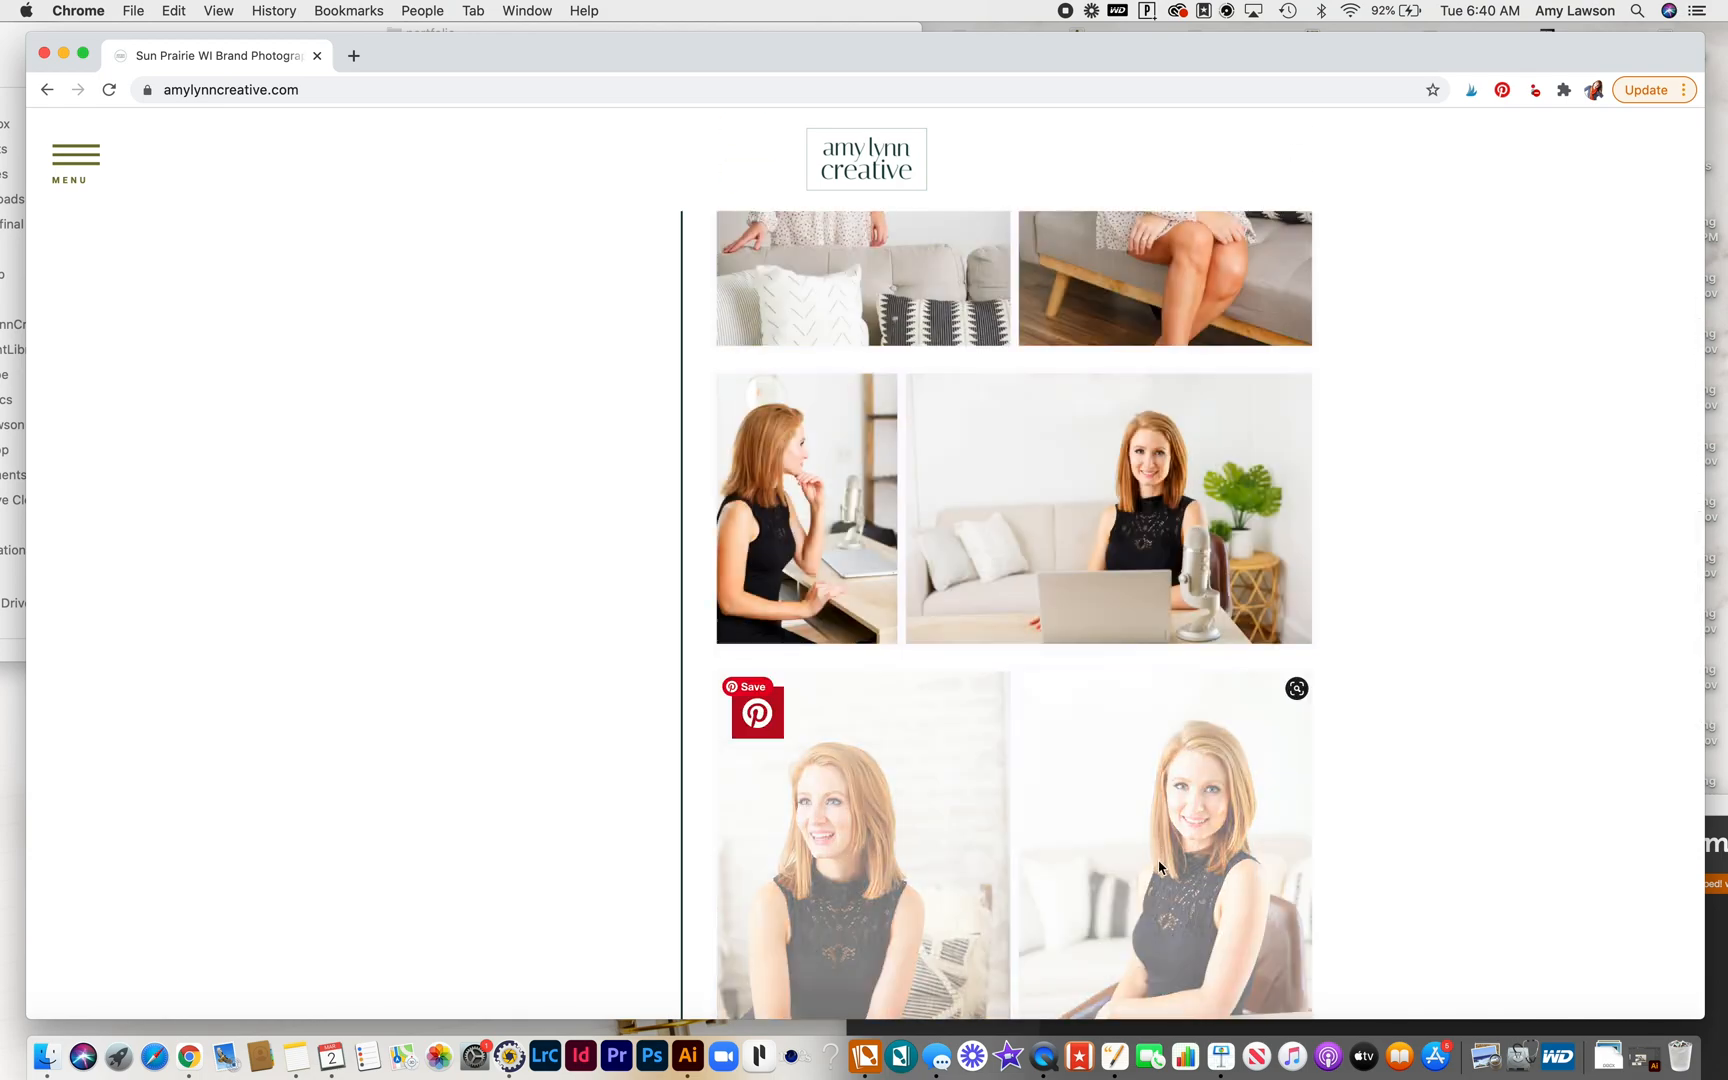
scroll(1159, 868, "up", 3)
scroll(1158, 810, "up", 8)
scroll(1215, 743, "up", 2)
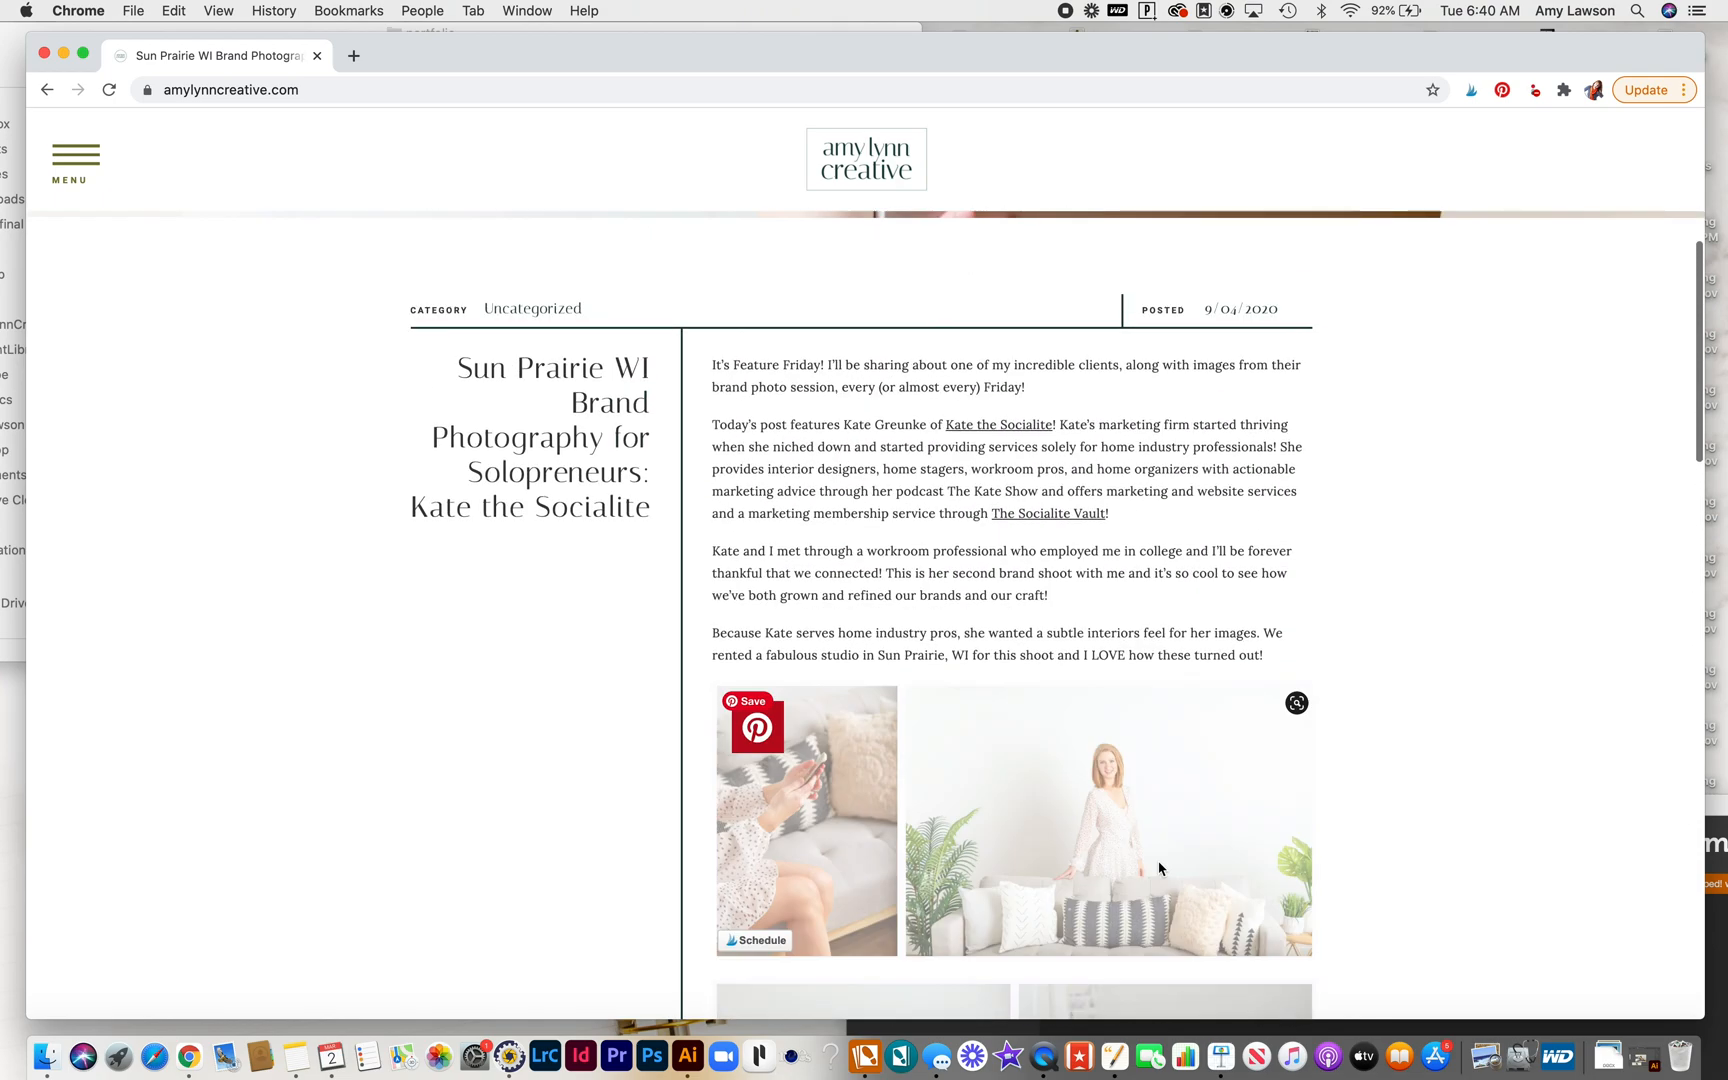
scroll(1455, 621, "down", 5)
scroll(1455, 621, "down", 5)
scroll(1454, 621, "down", 3)
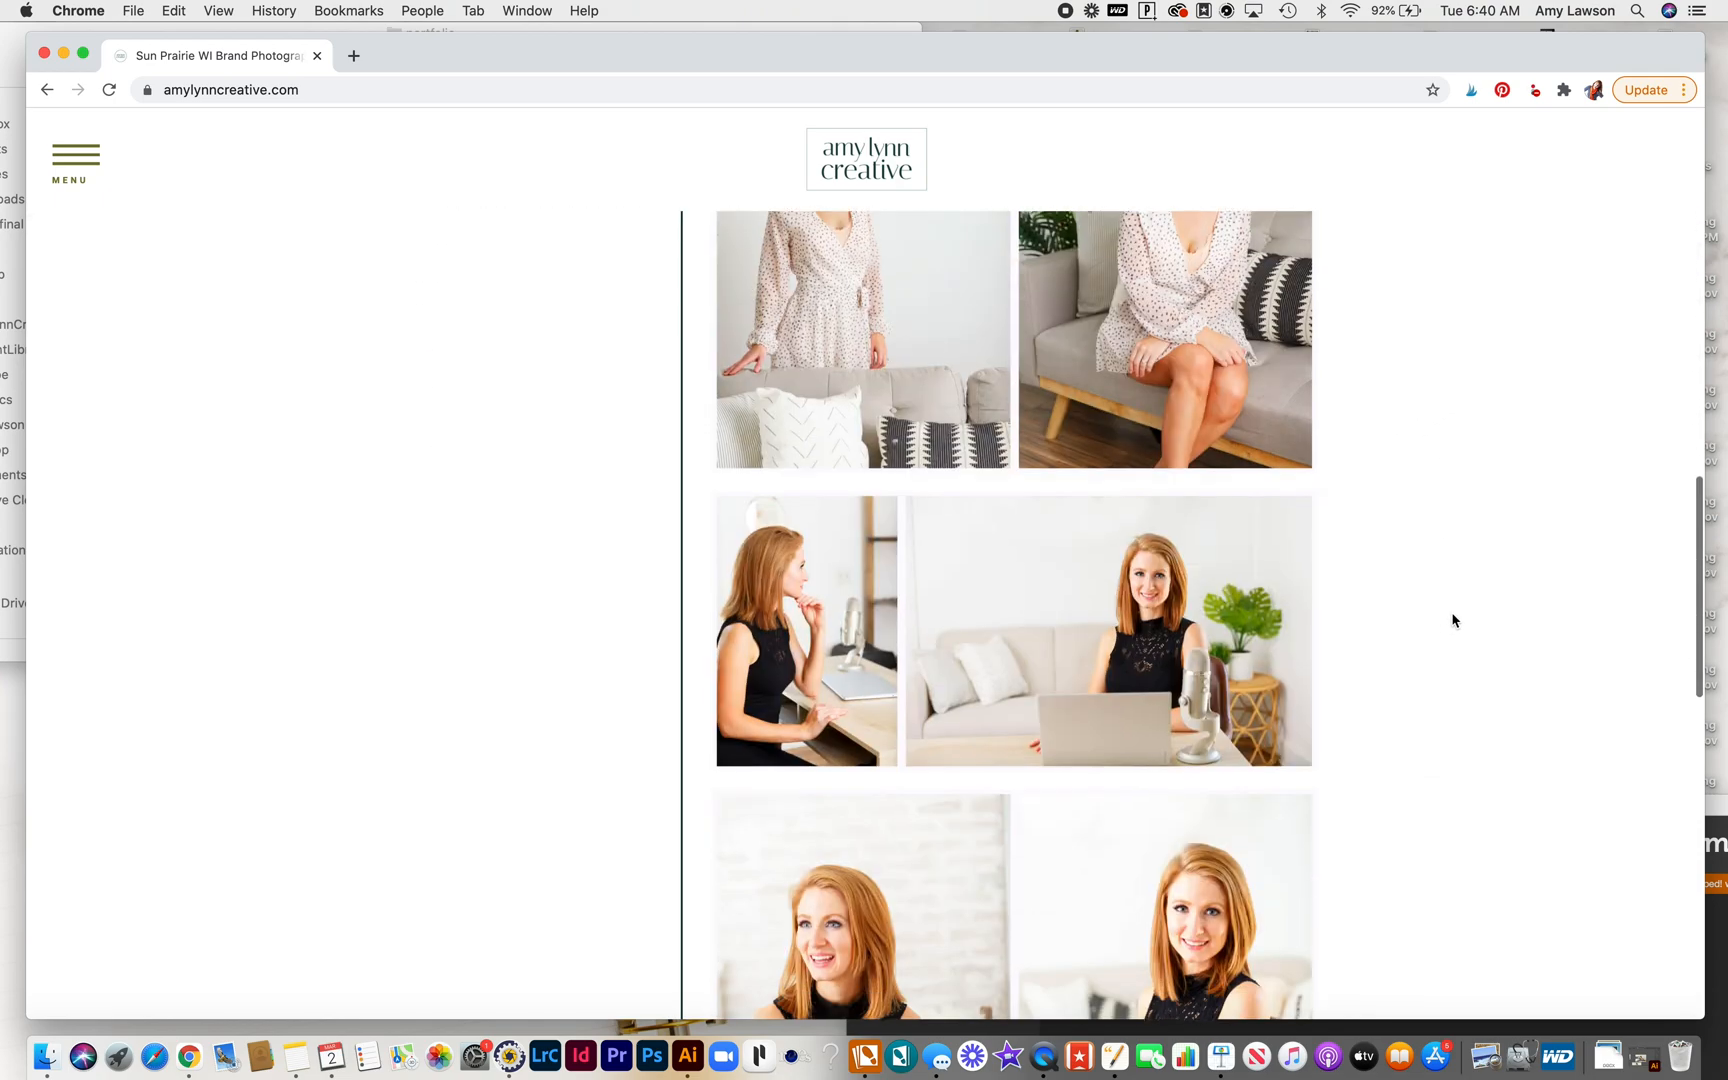
scroll(1454, 621, "down", 2)
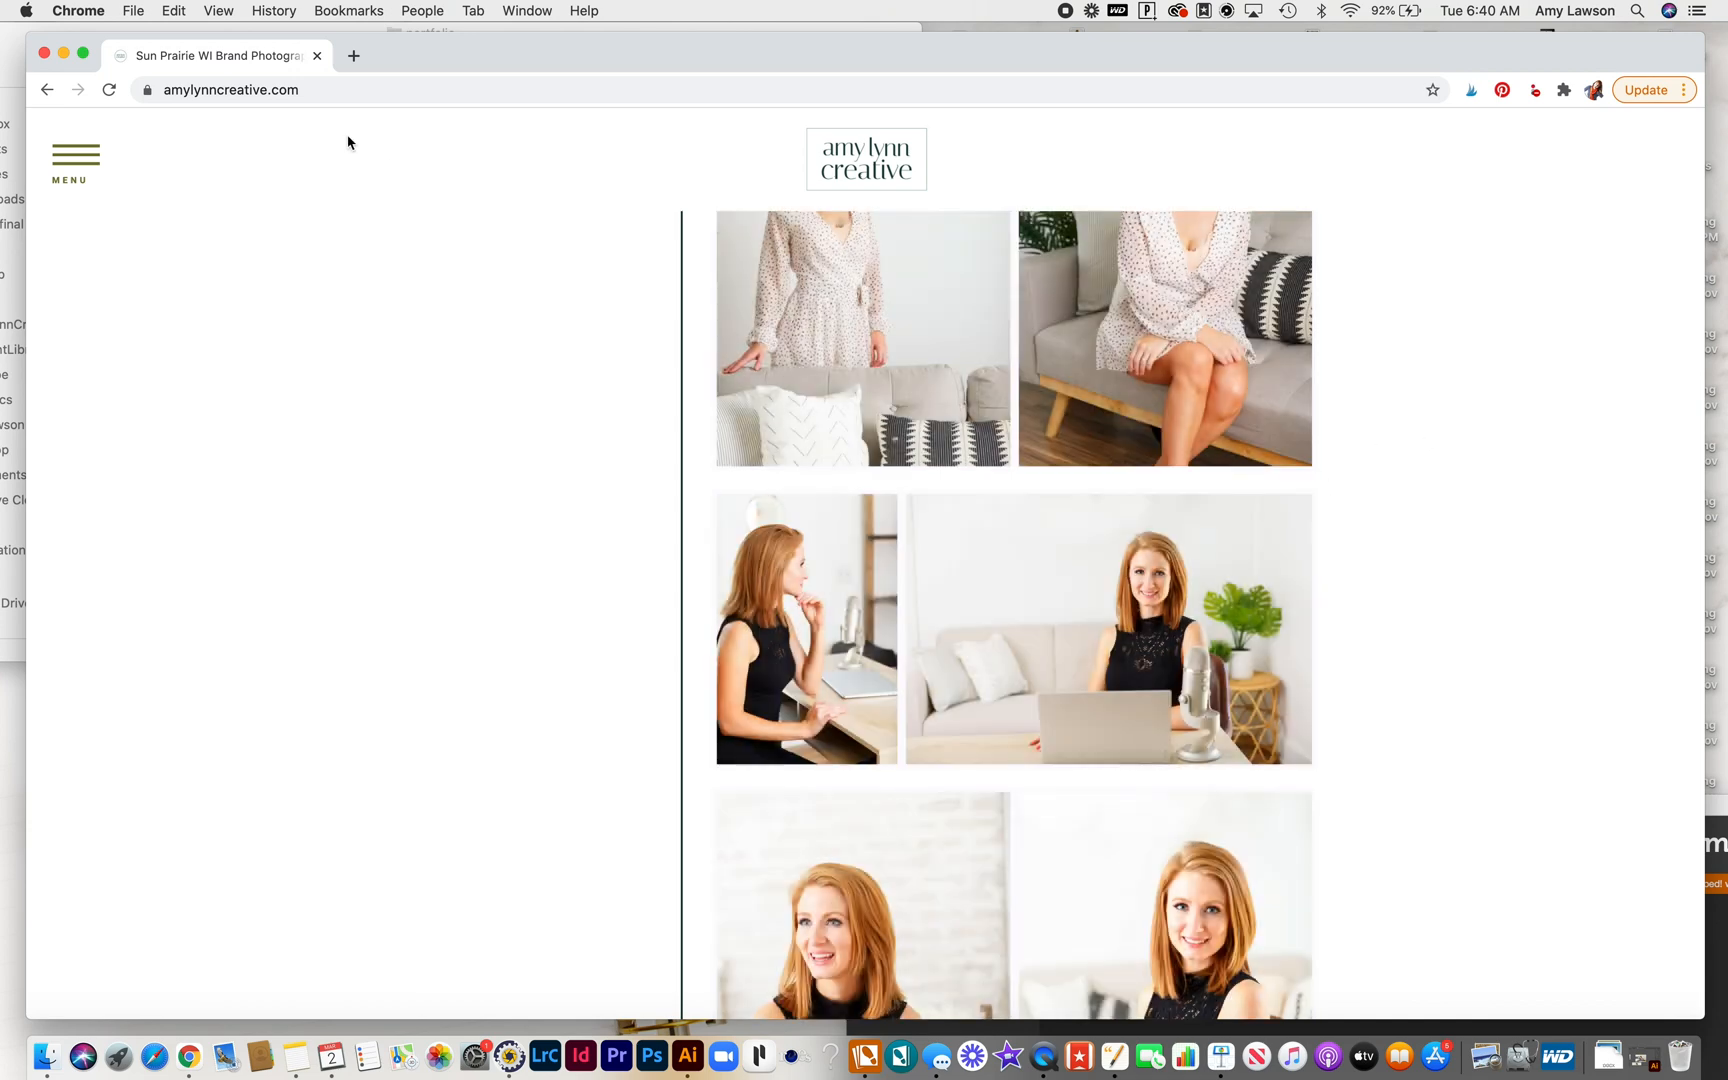
Minimize Chrome, then move and enlarge the BlogStomp window beside the portfolio folder.
left_click(63, 55)
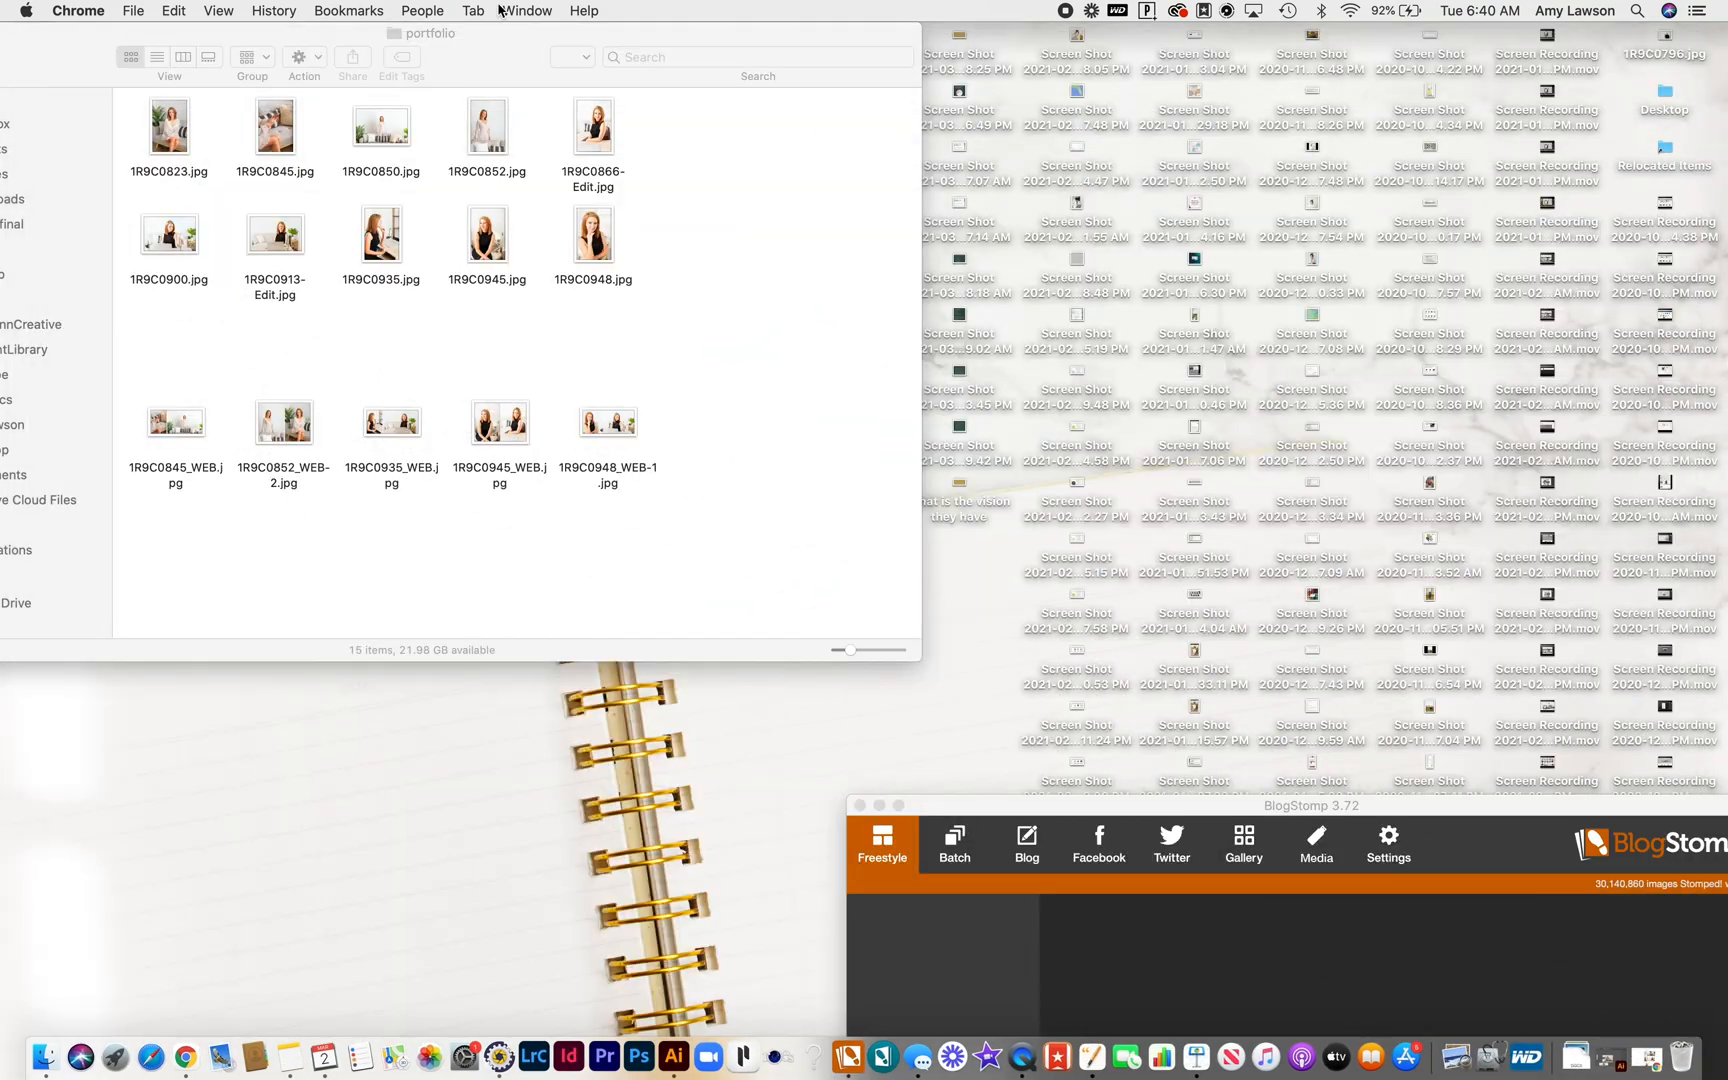
left_click(581, 40)
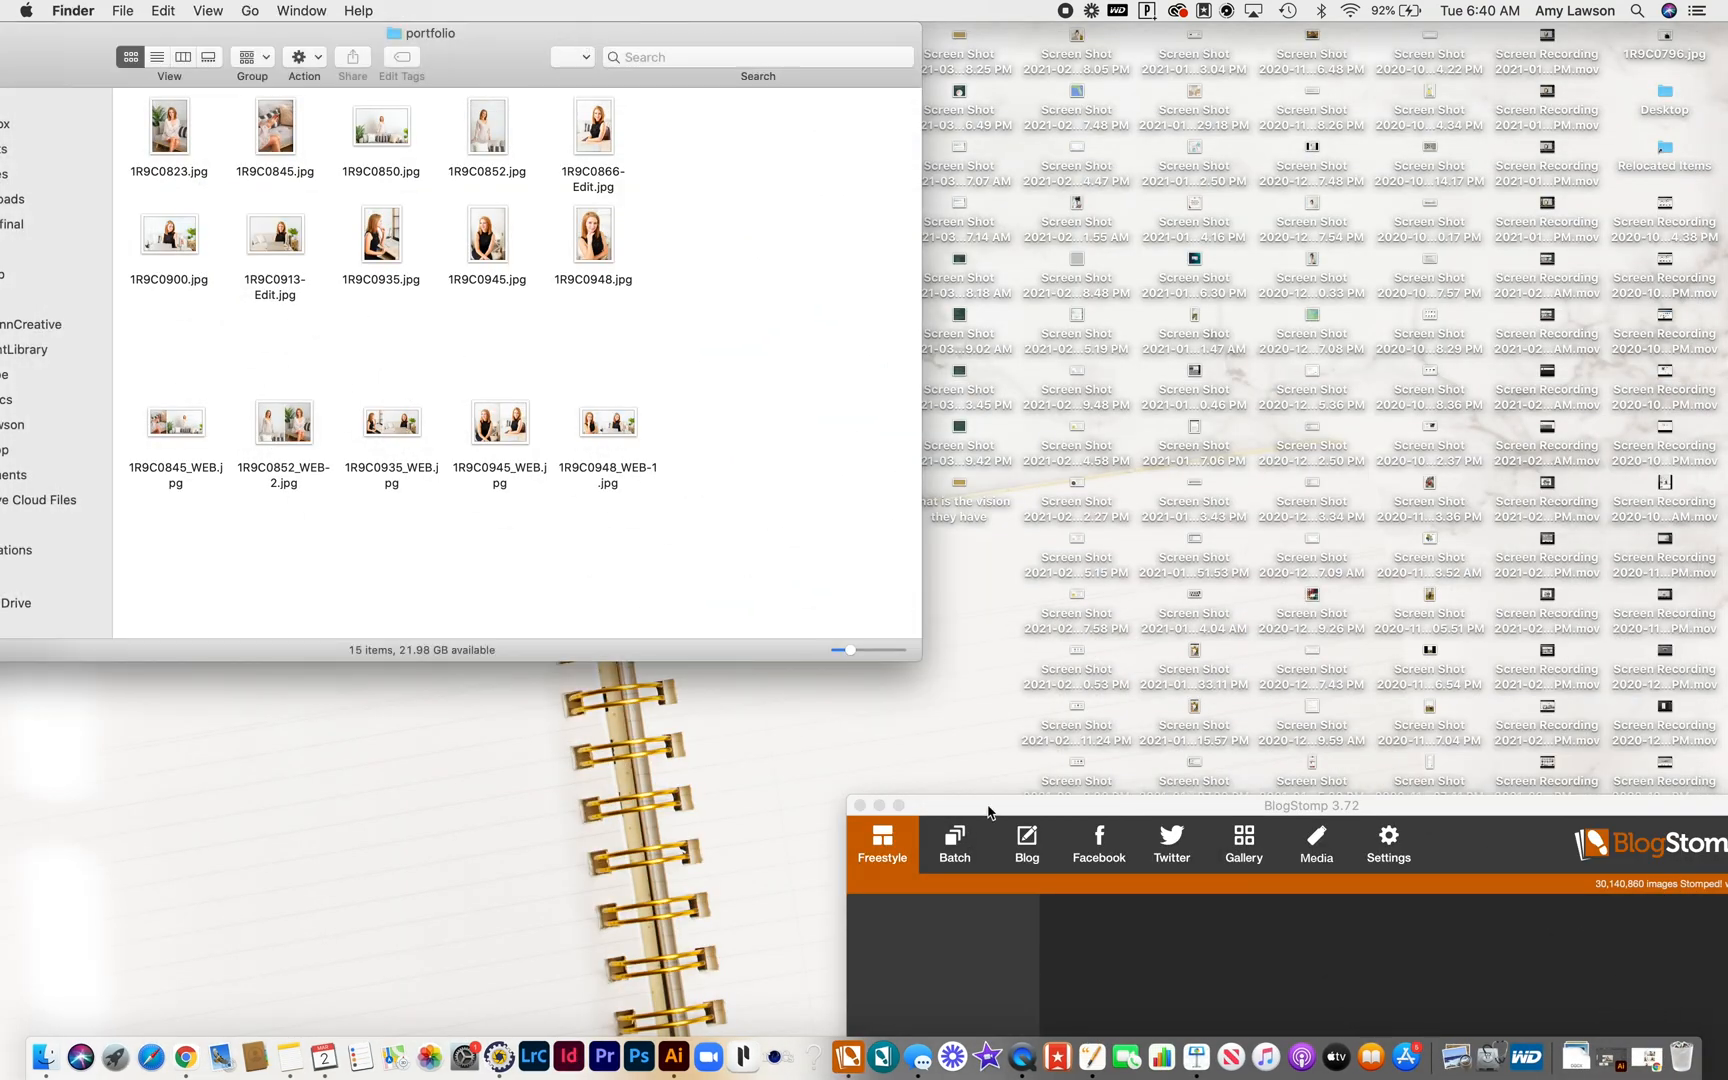
left_click_drag(989, 807, 875, 209)
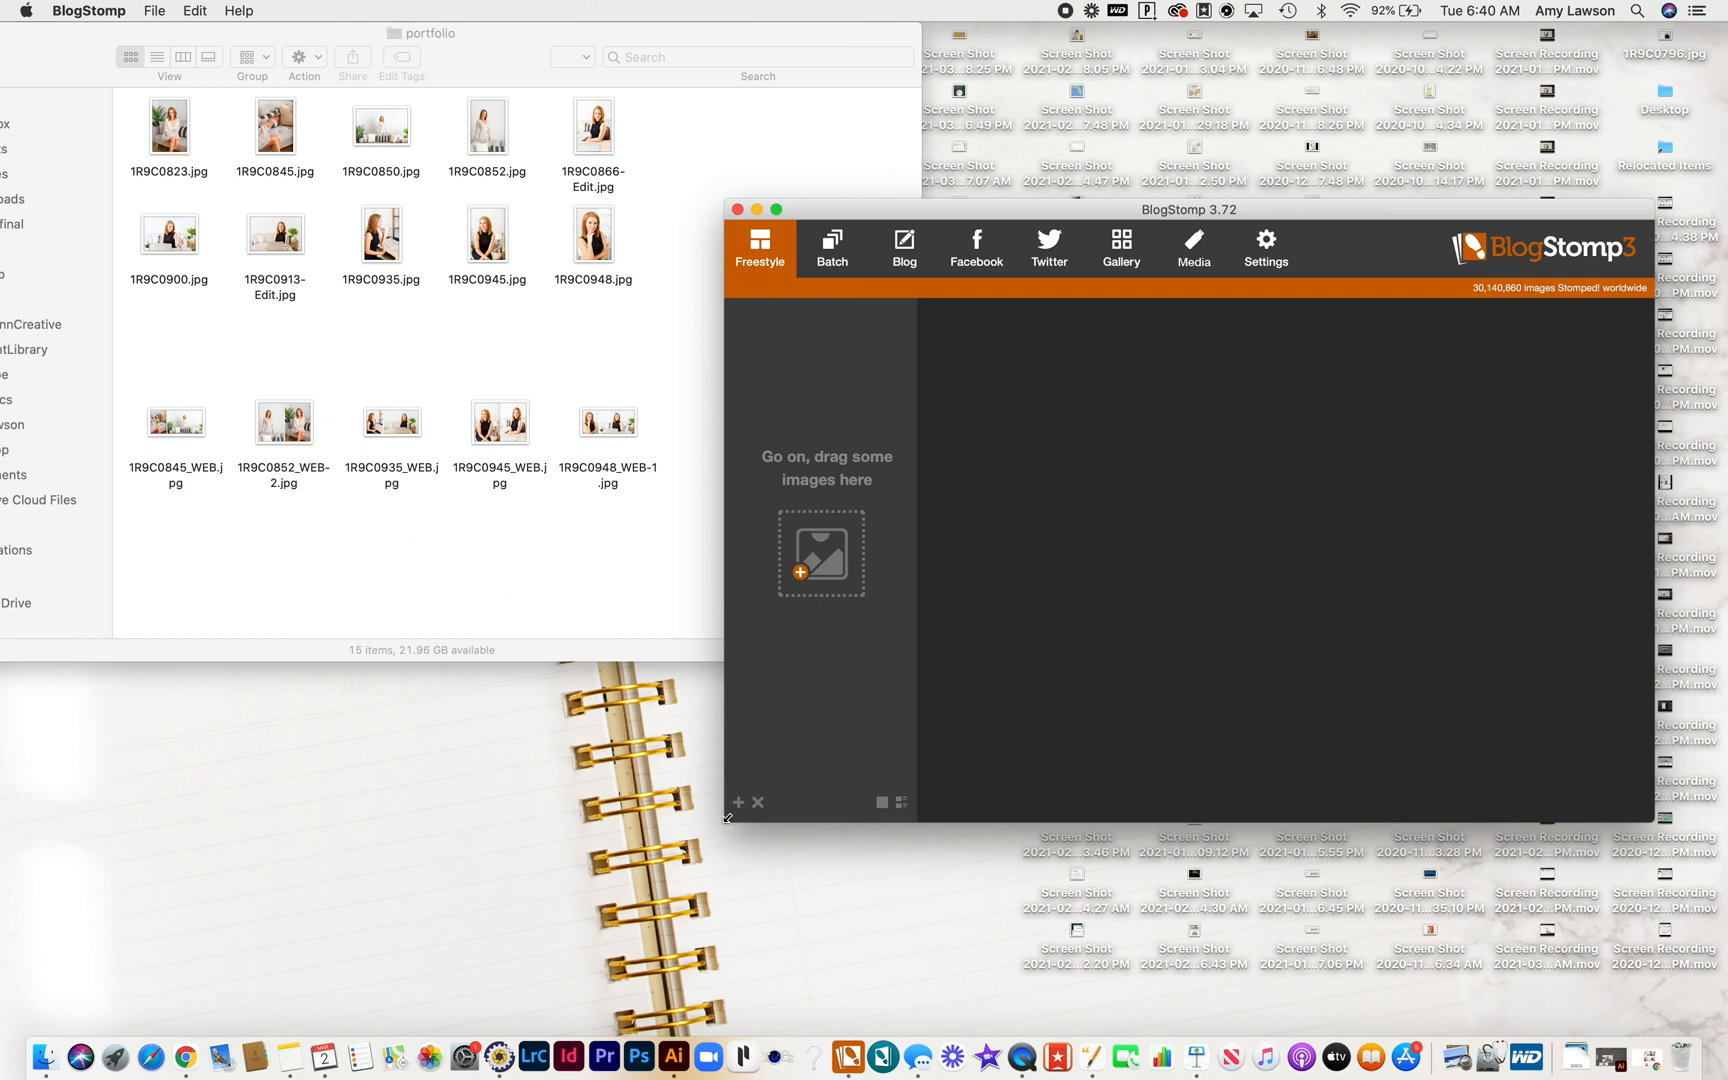
left_click_drag(726, 819, 650, 933)
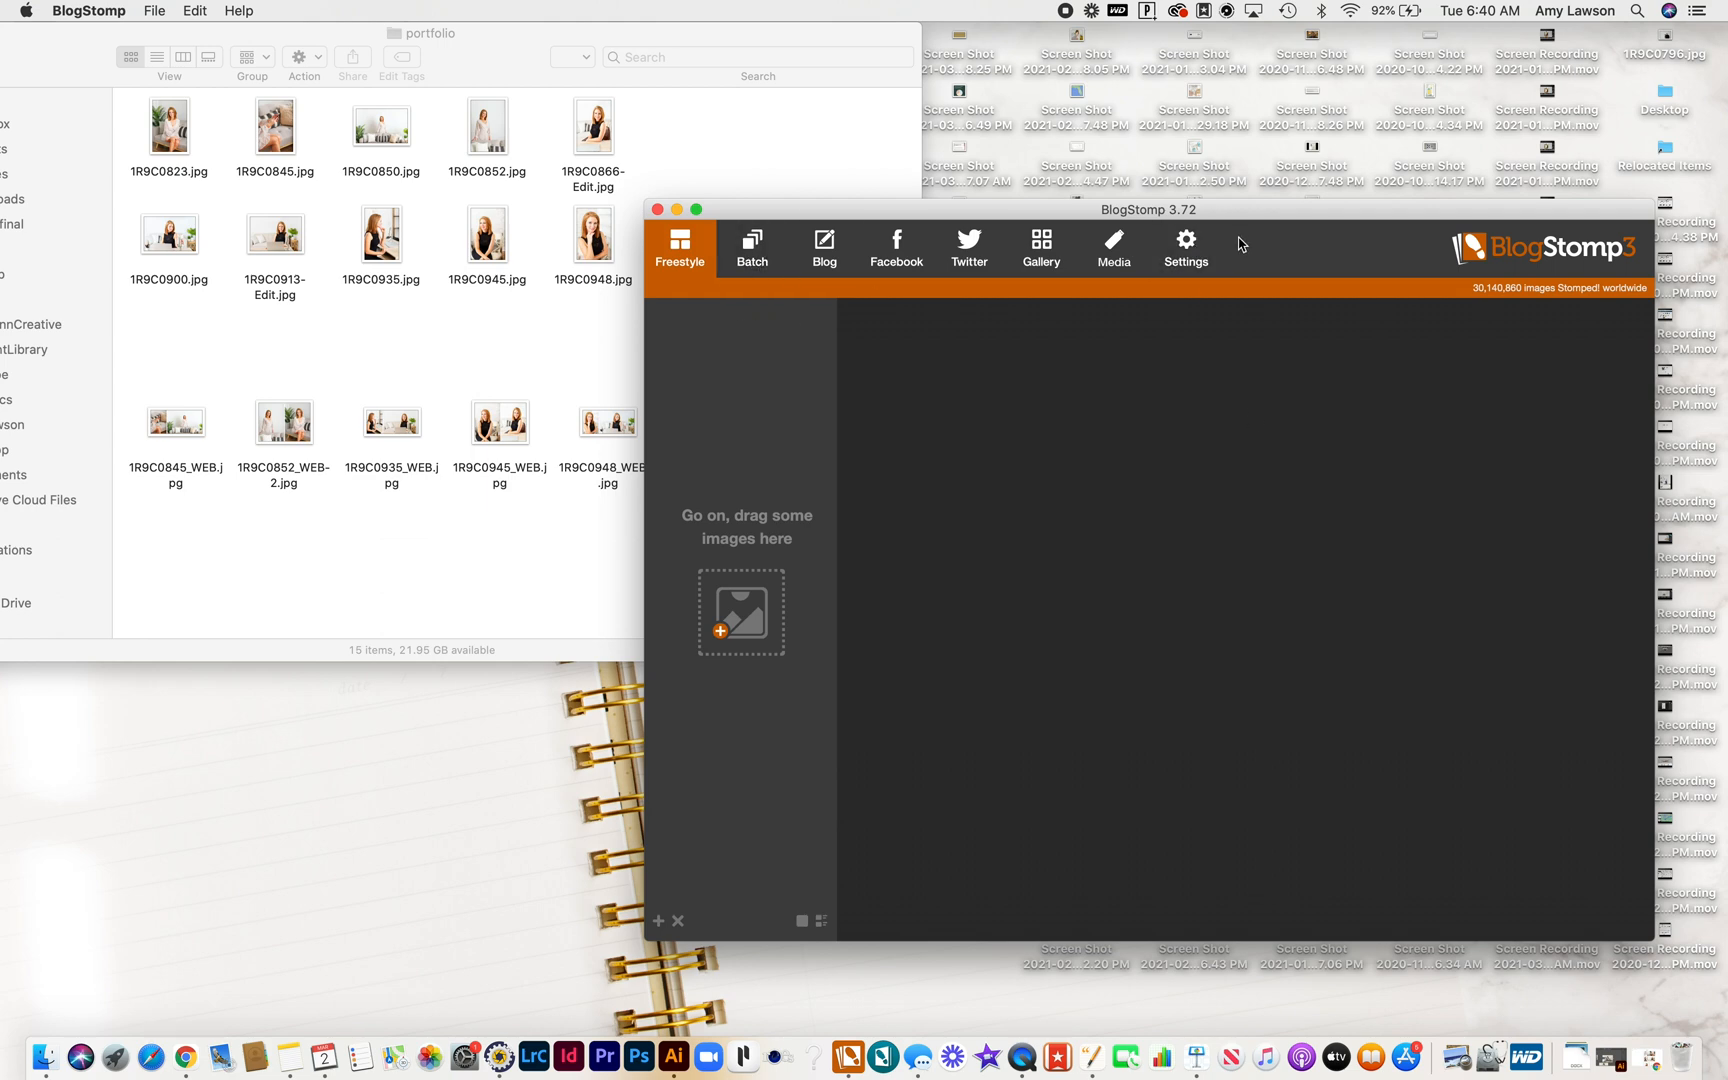
Glance at Batch mode, return to Freestyle, then go to the Blog publishing section.
left_click(754, 256)
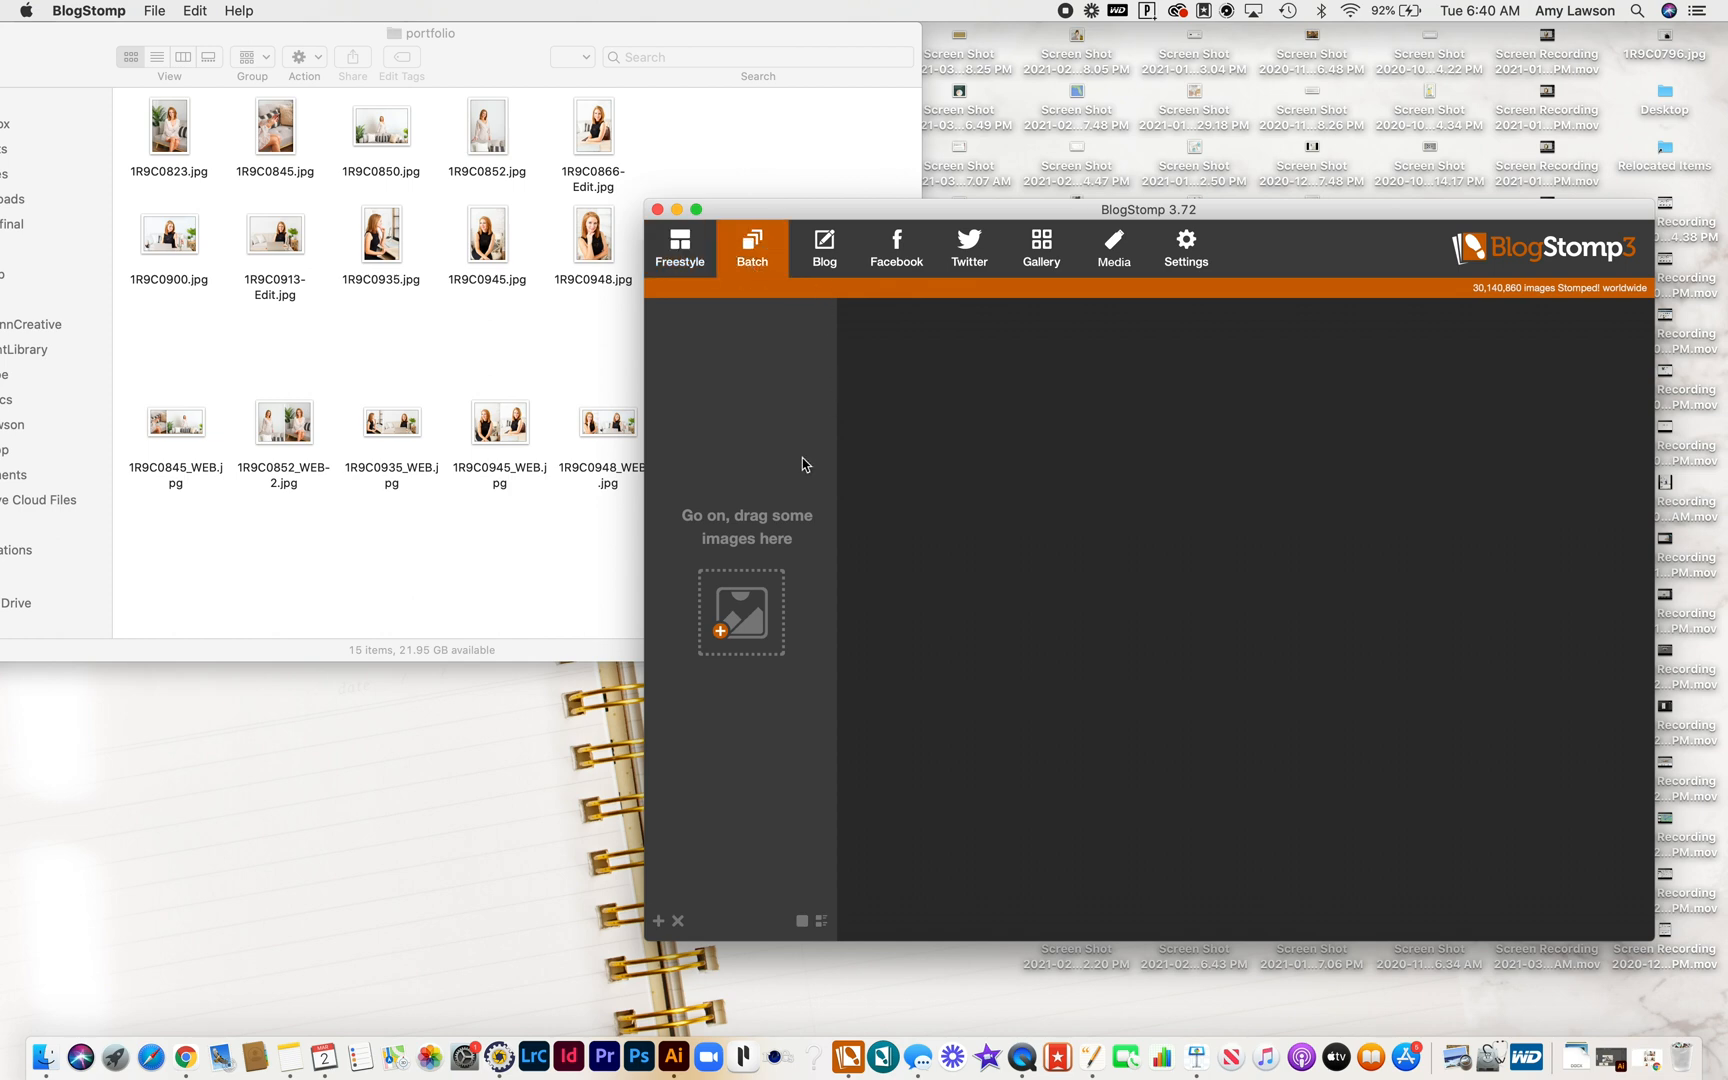
left_click(672, 257)
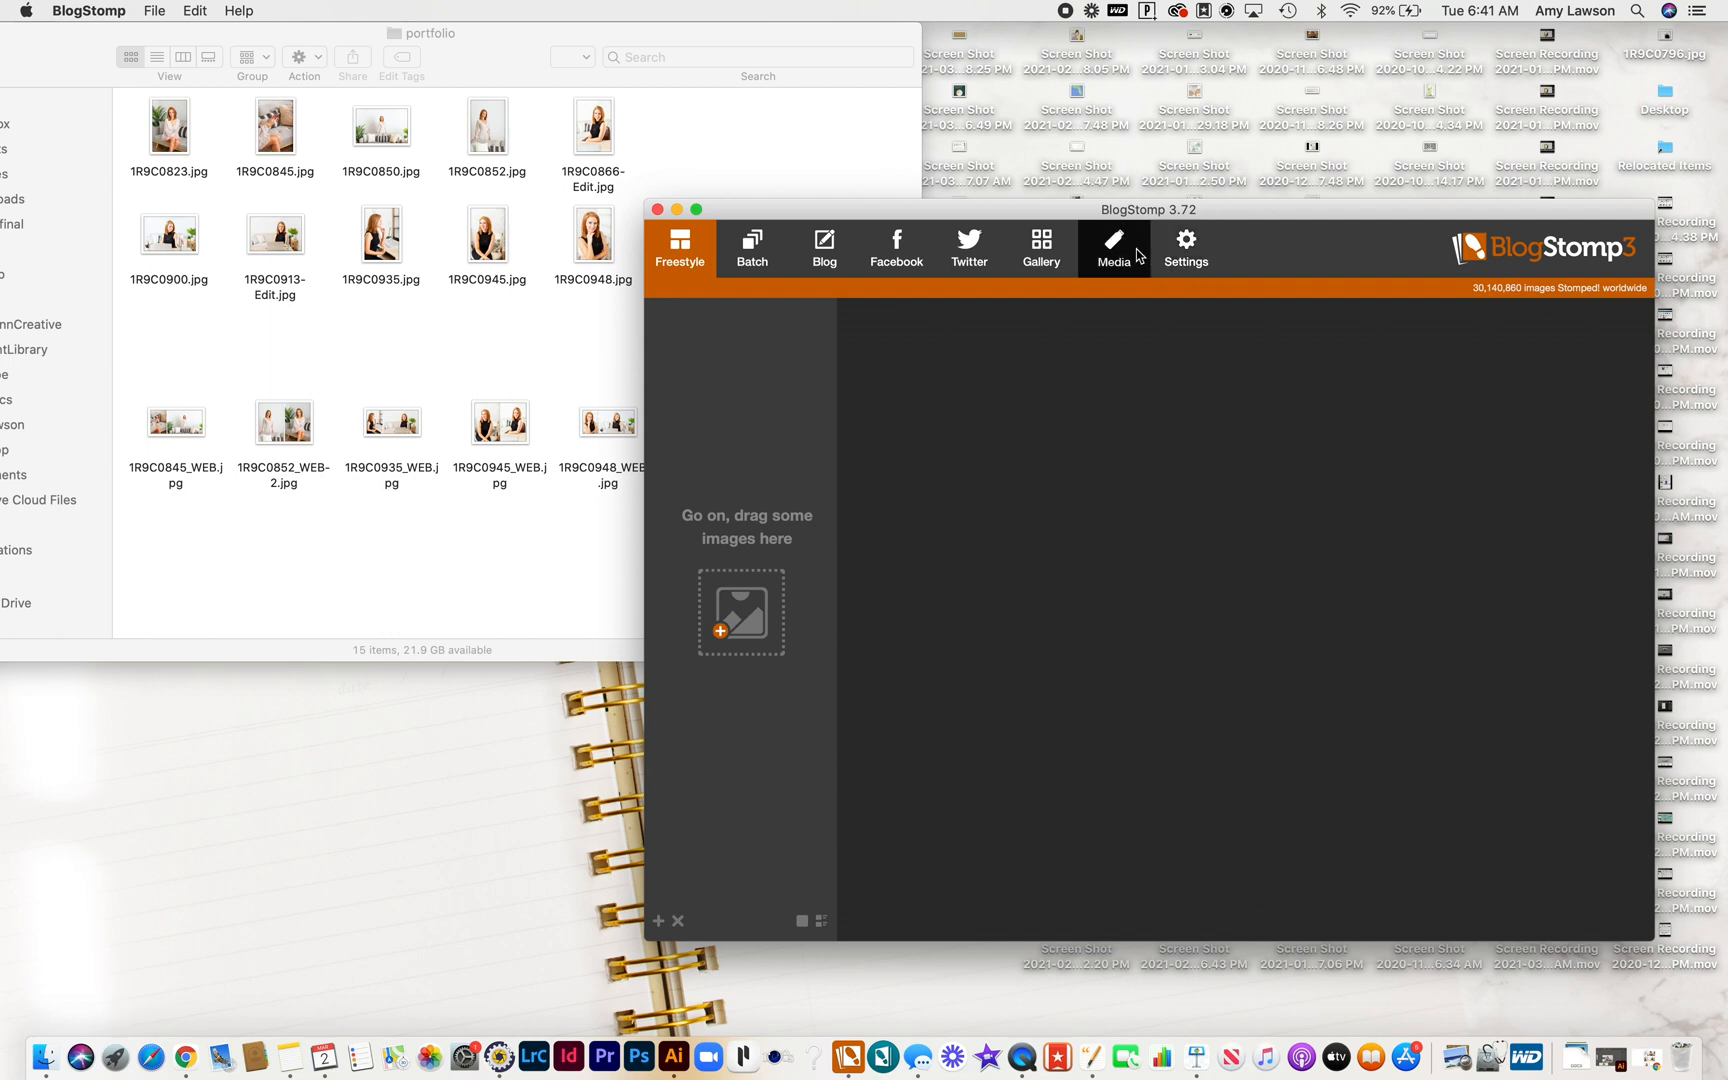
left_click(824, 257)
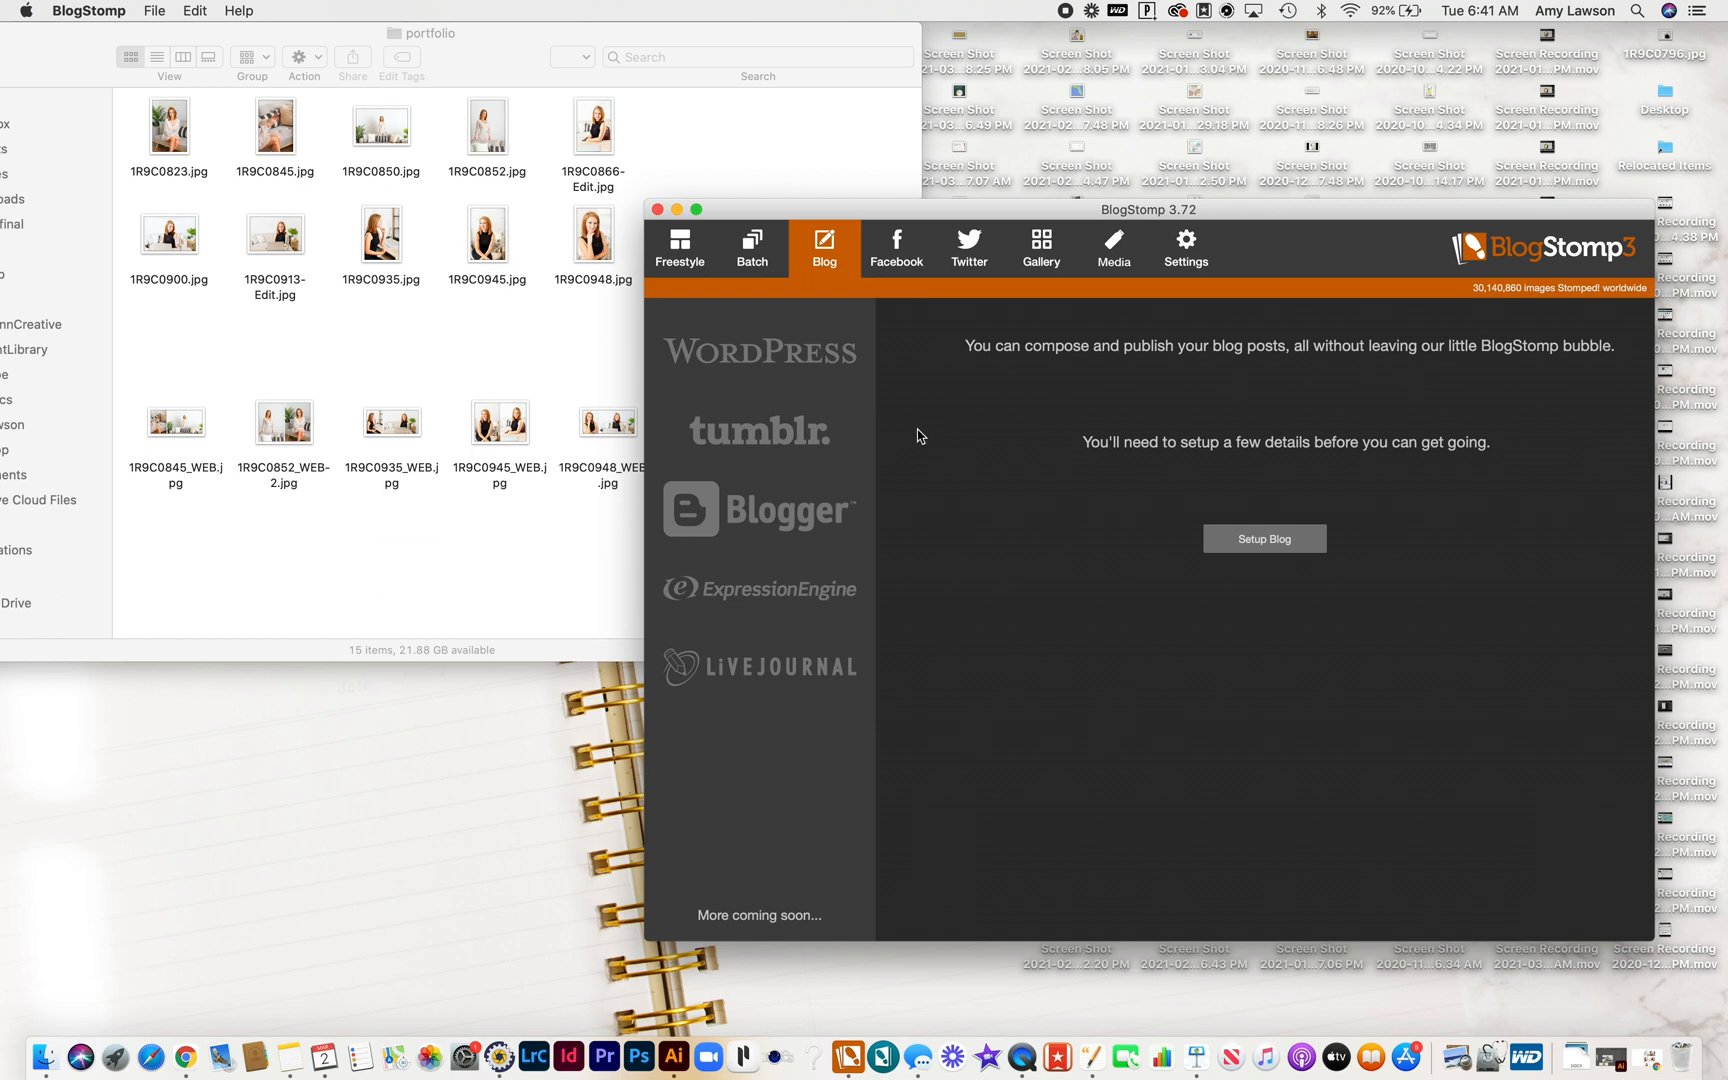
In Settings > Styles choose White Border and check its Outer Stroke colour without changing it.
left_click(1187, 261)
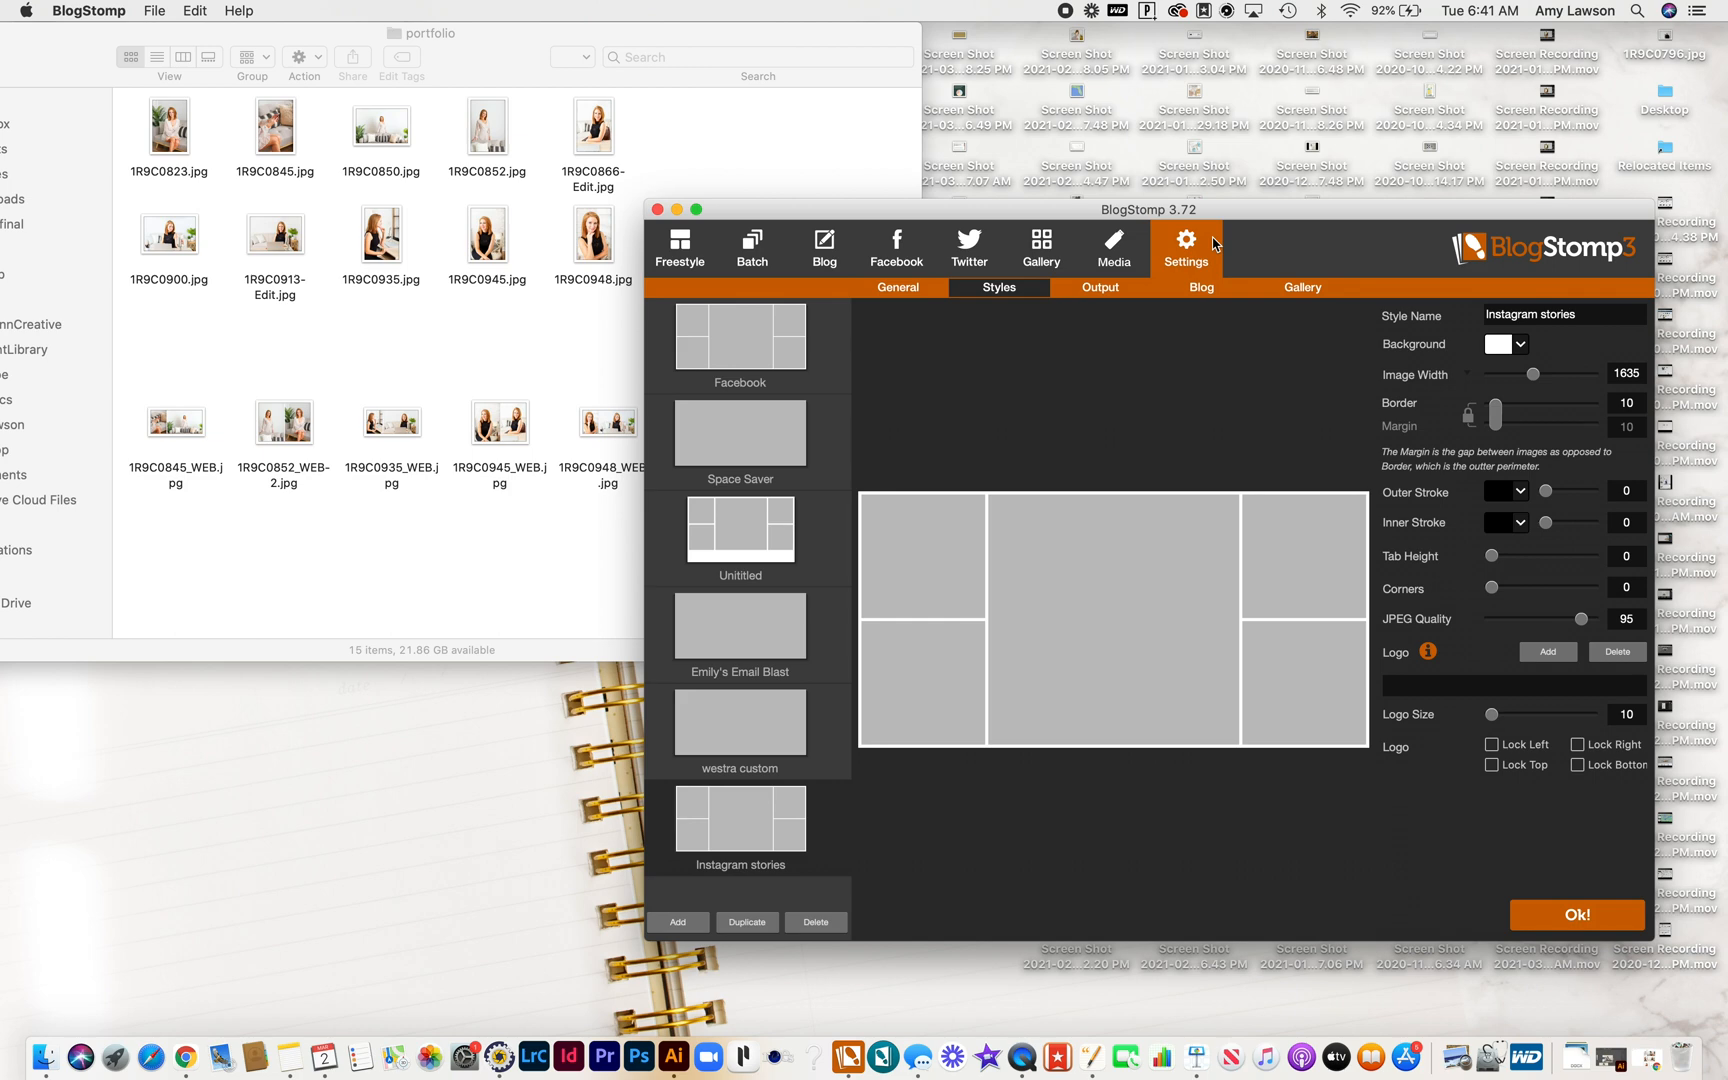
scroll(795, 561, "up", 5)
scroll(795, 561, "down", 5)
scroll(794, 562, "up", 5)
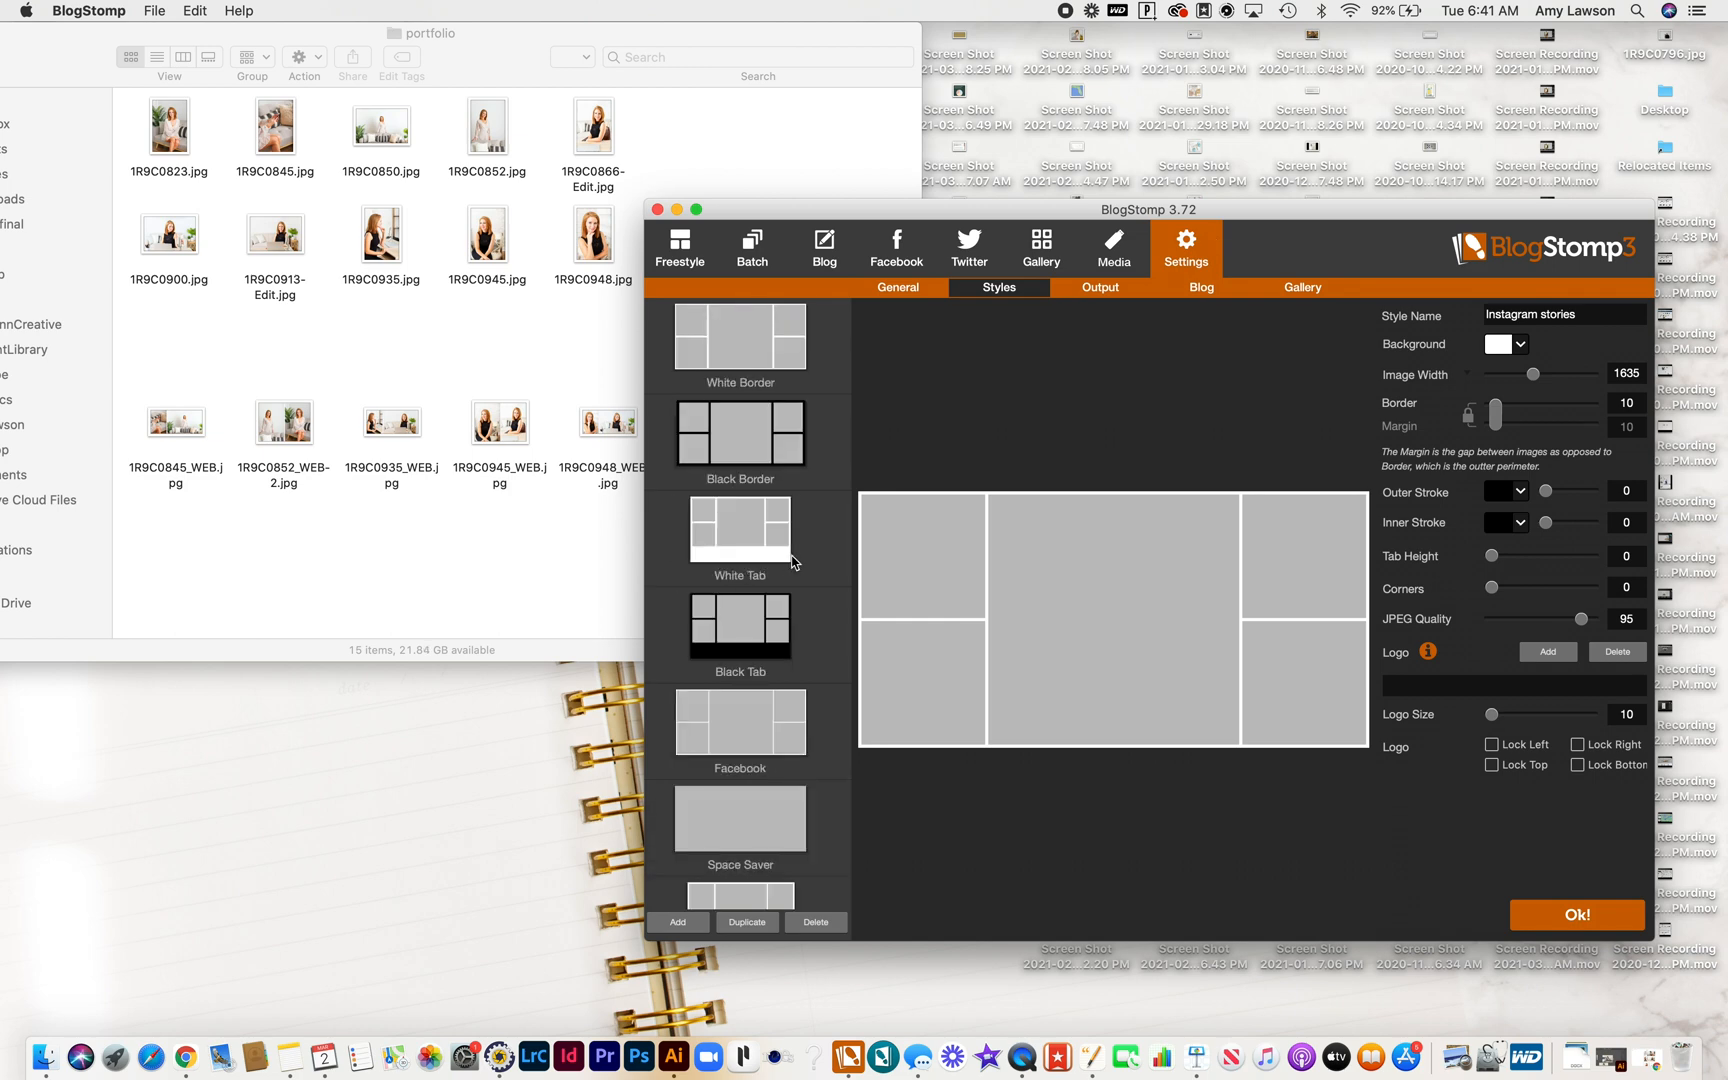
left_click(741, 338)
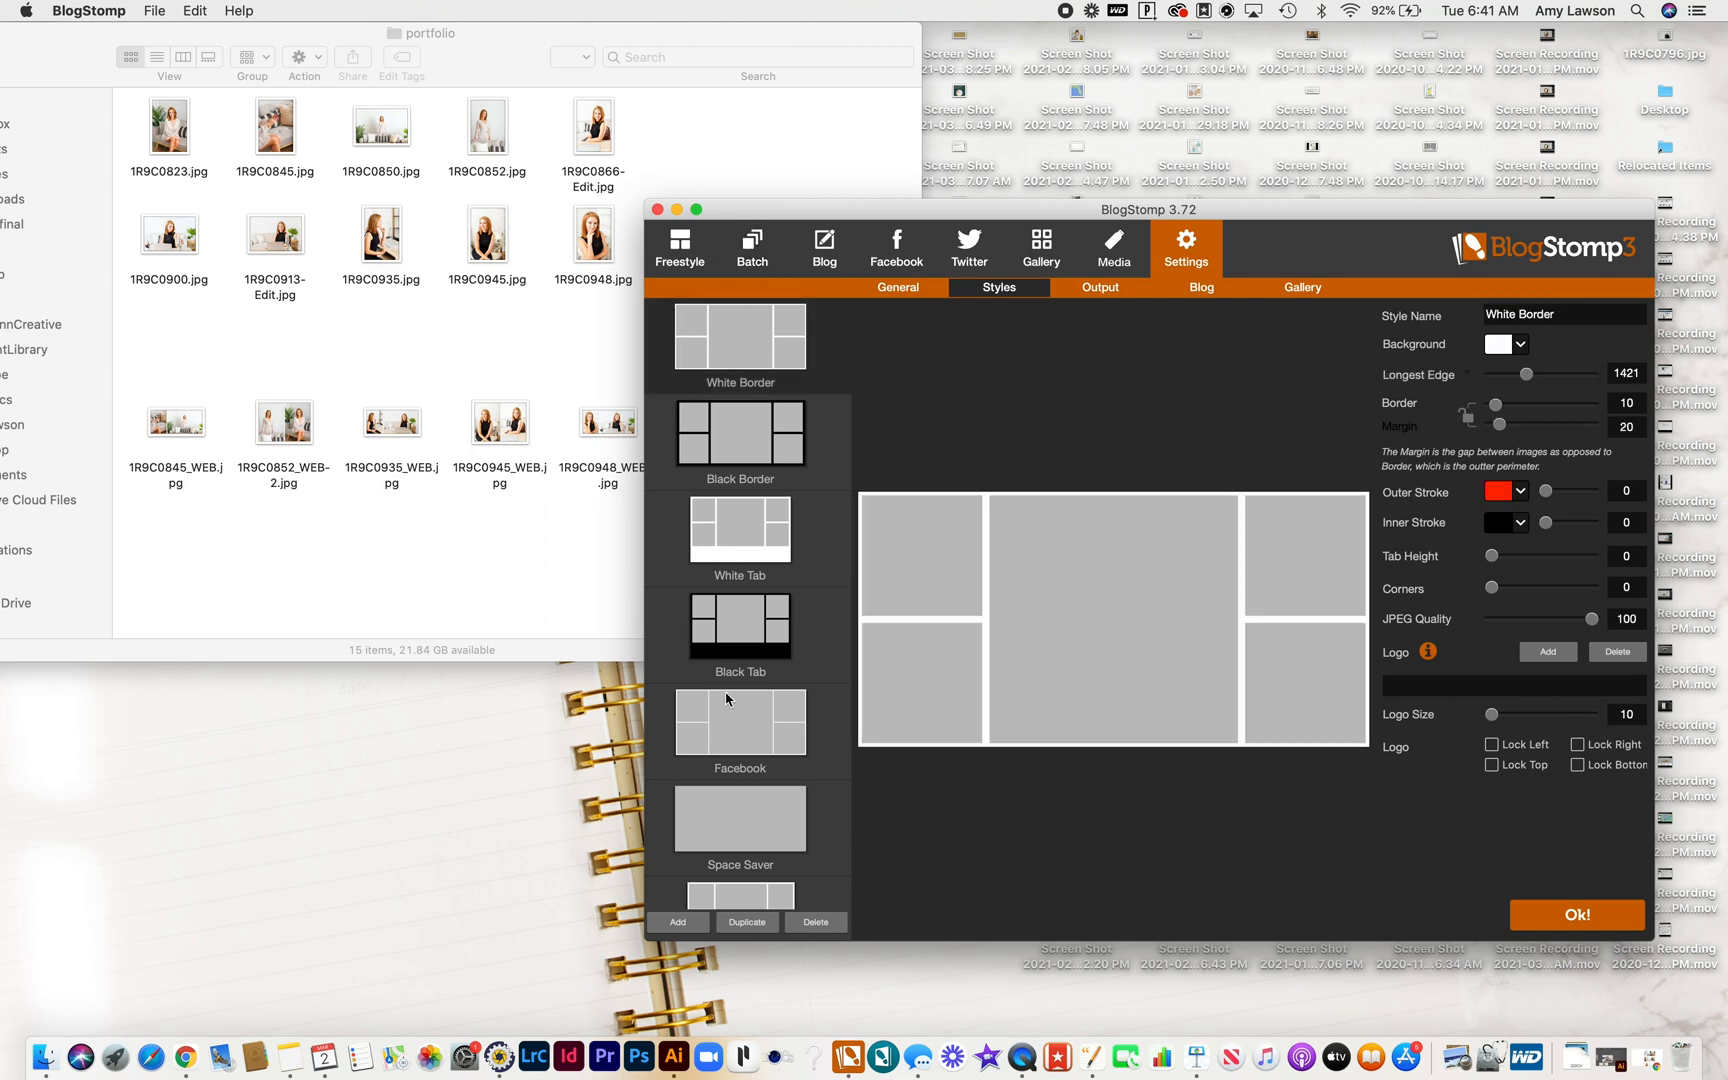
scroll(727, 699, "down", 5)
scroll(727, 701, "up", 5)
left_click(1514, 495)
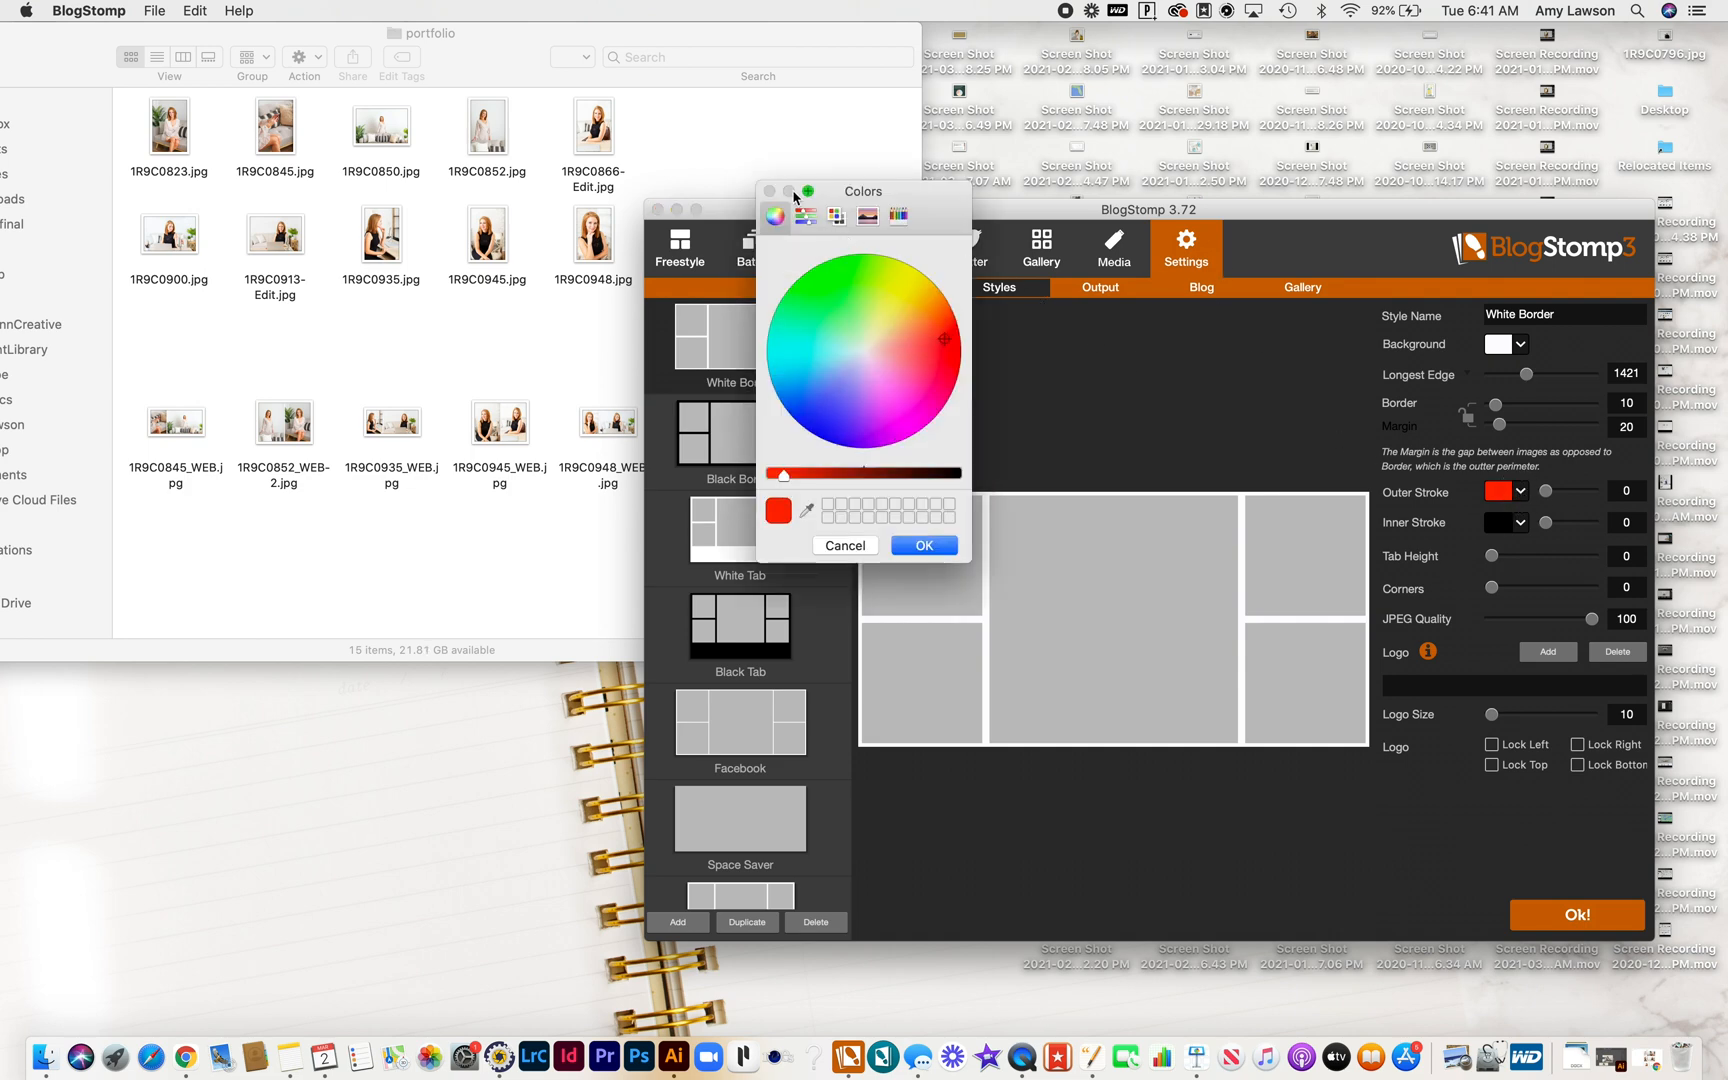
left_click(846, 546)
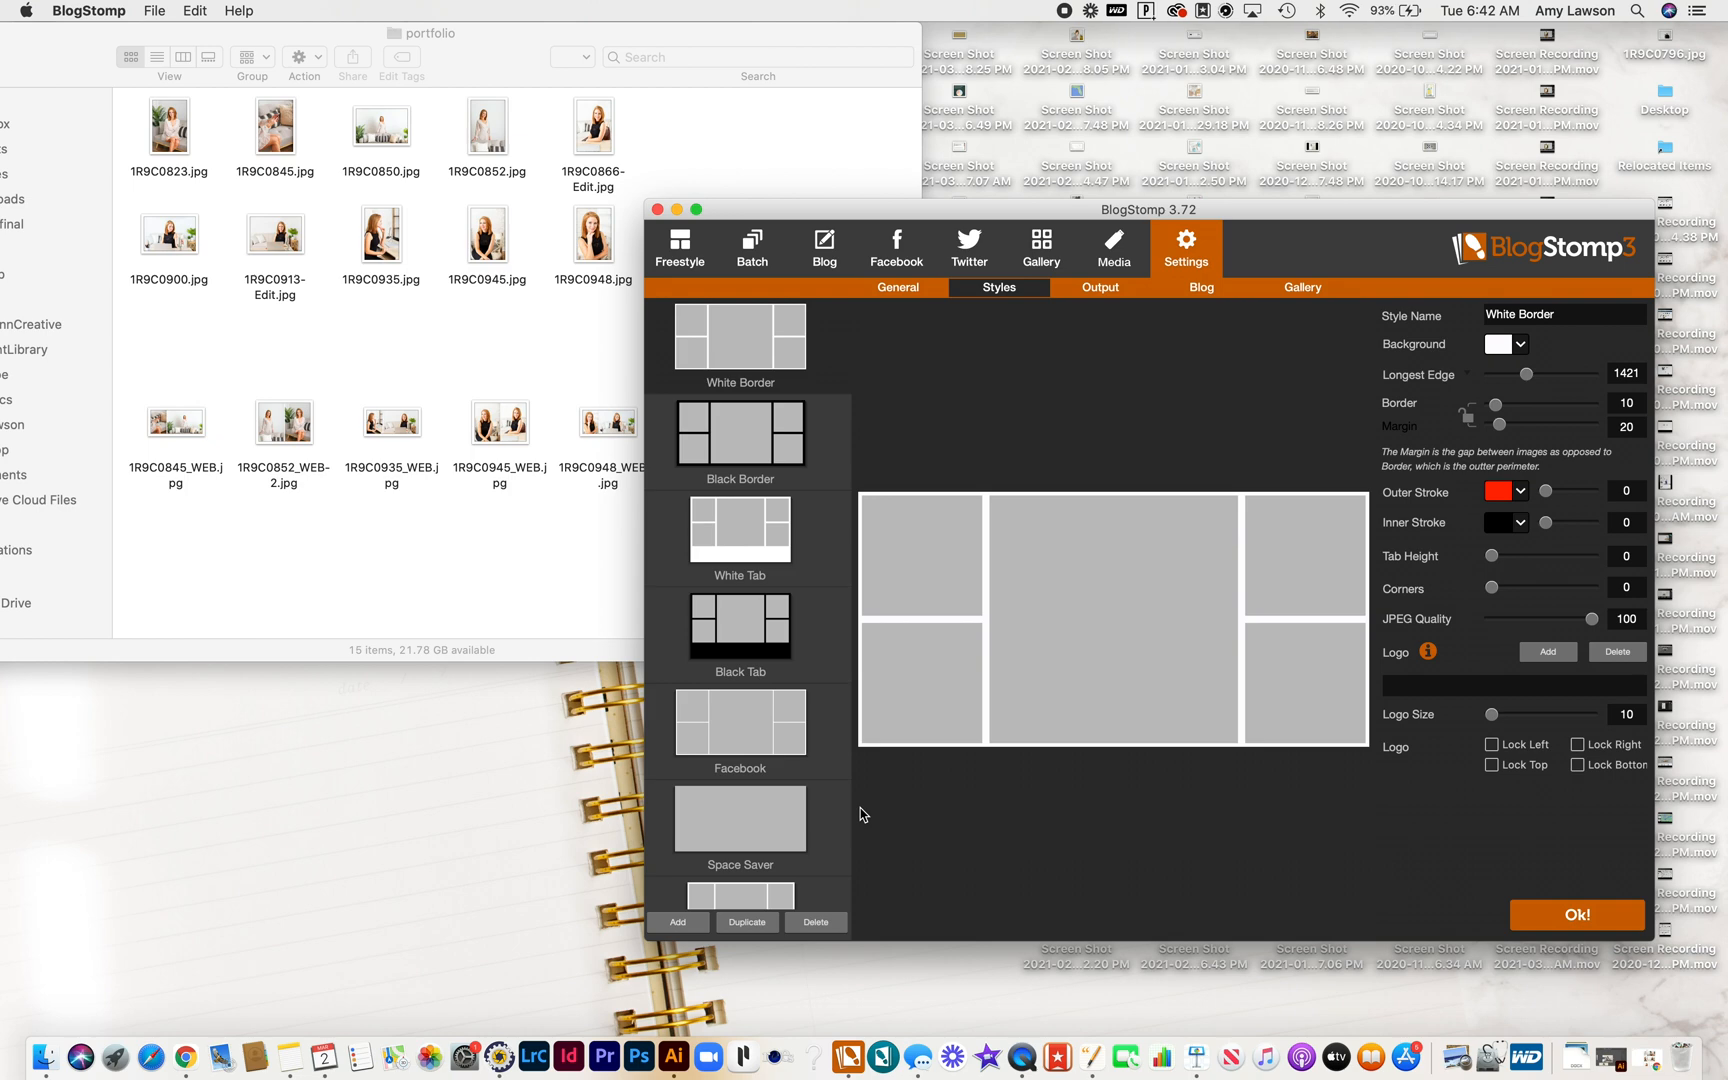
scroll(765, 791, "down", 5)
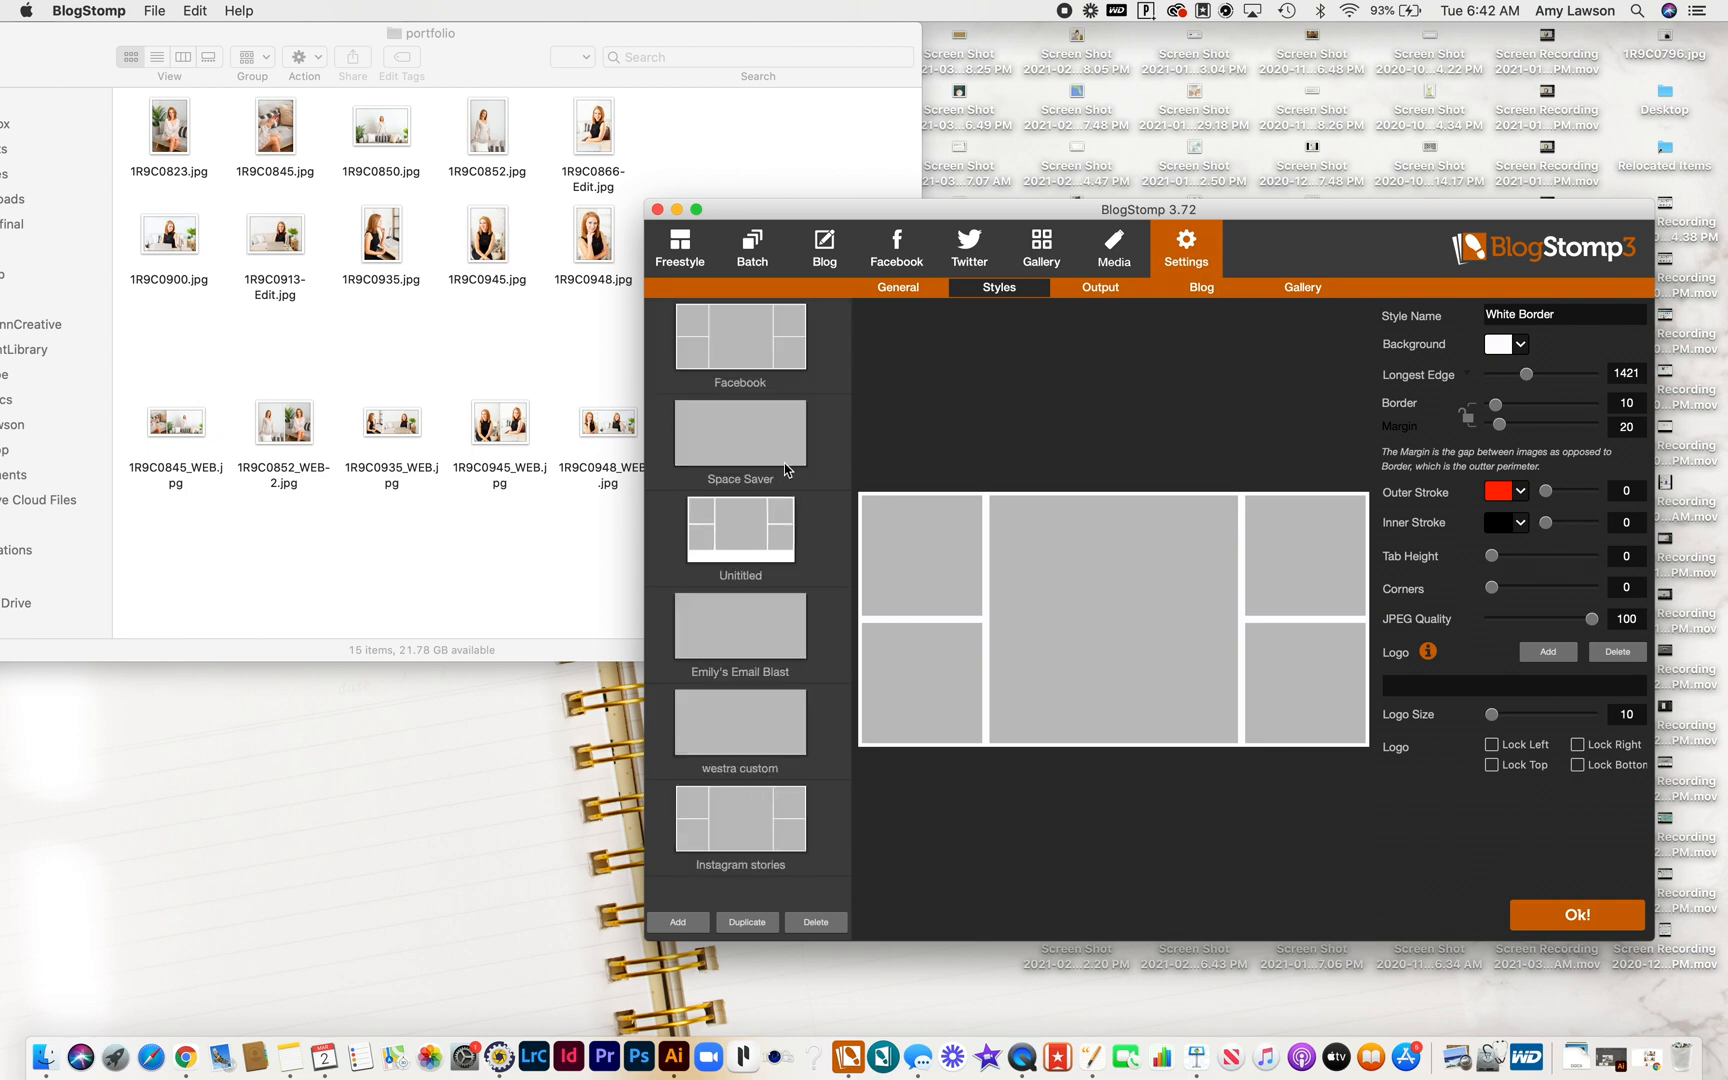
scroll(787, 462, "up", 5)
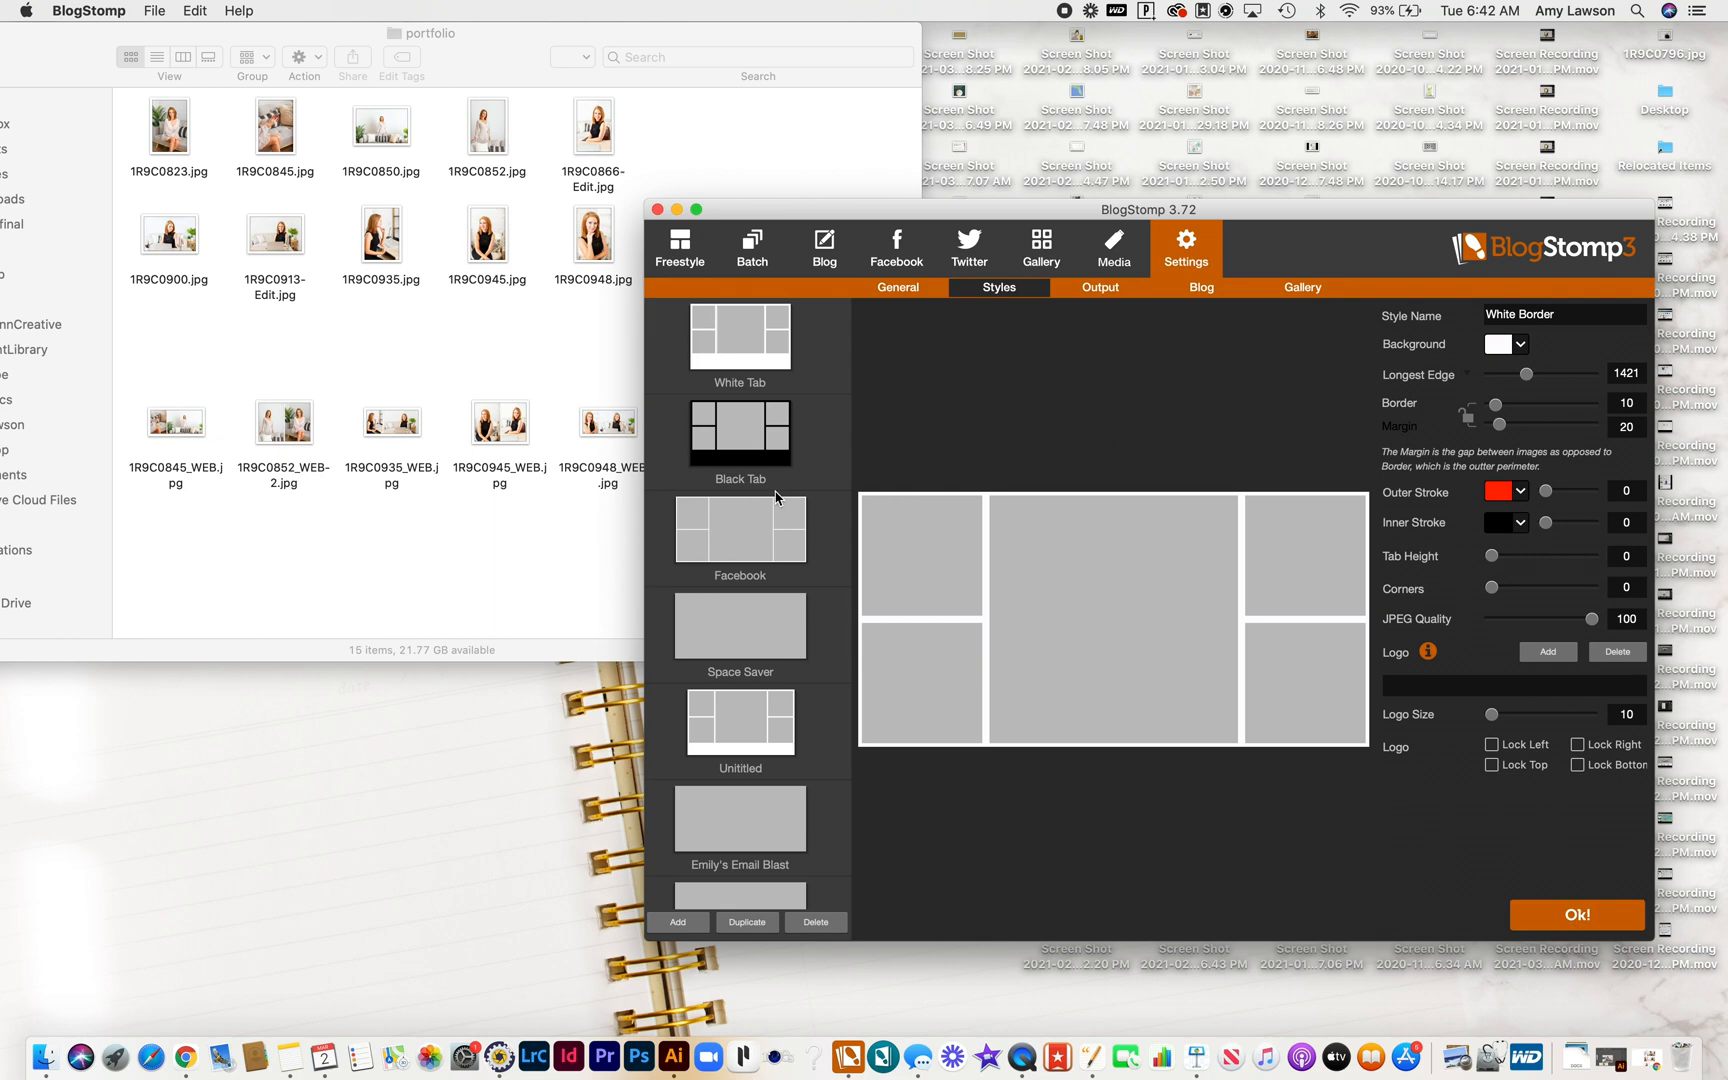
Browse the Facebook and westra styles, reselect White Border, and return to the Freestyle screen.
left_click(779, 513)
scroll(804, 656, "down", 4)
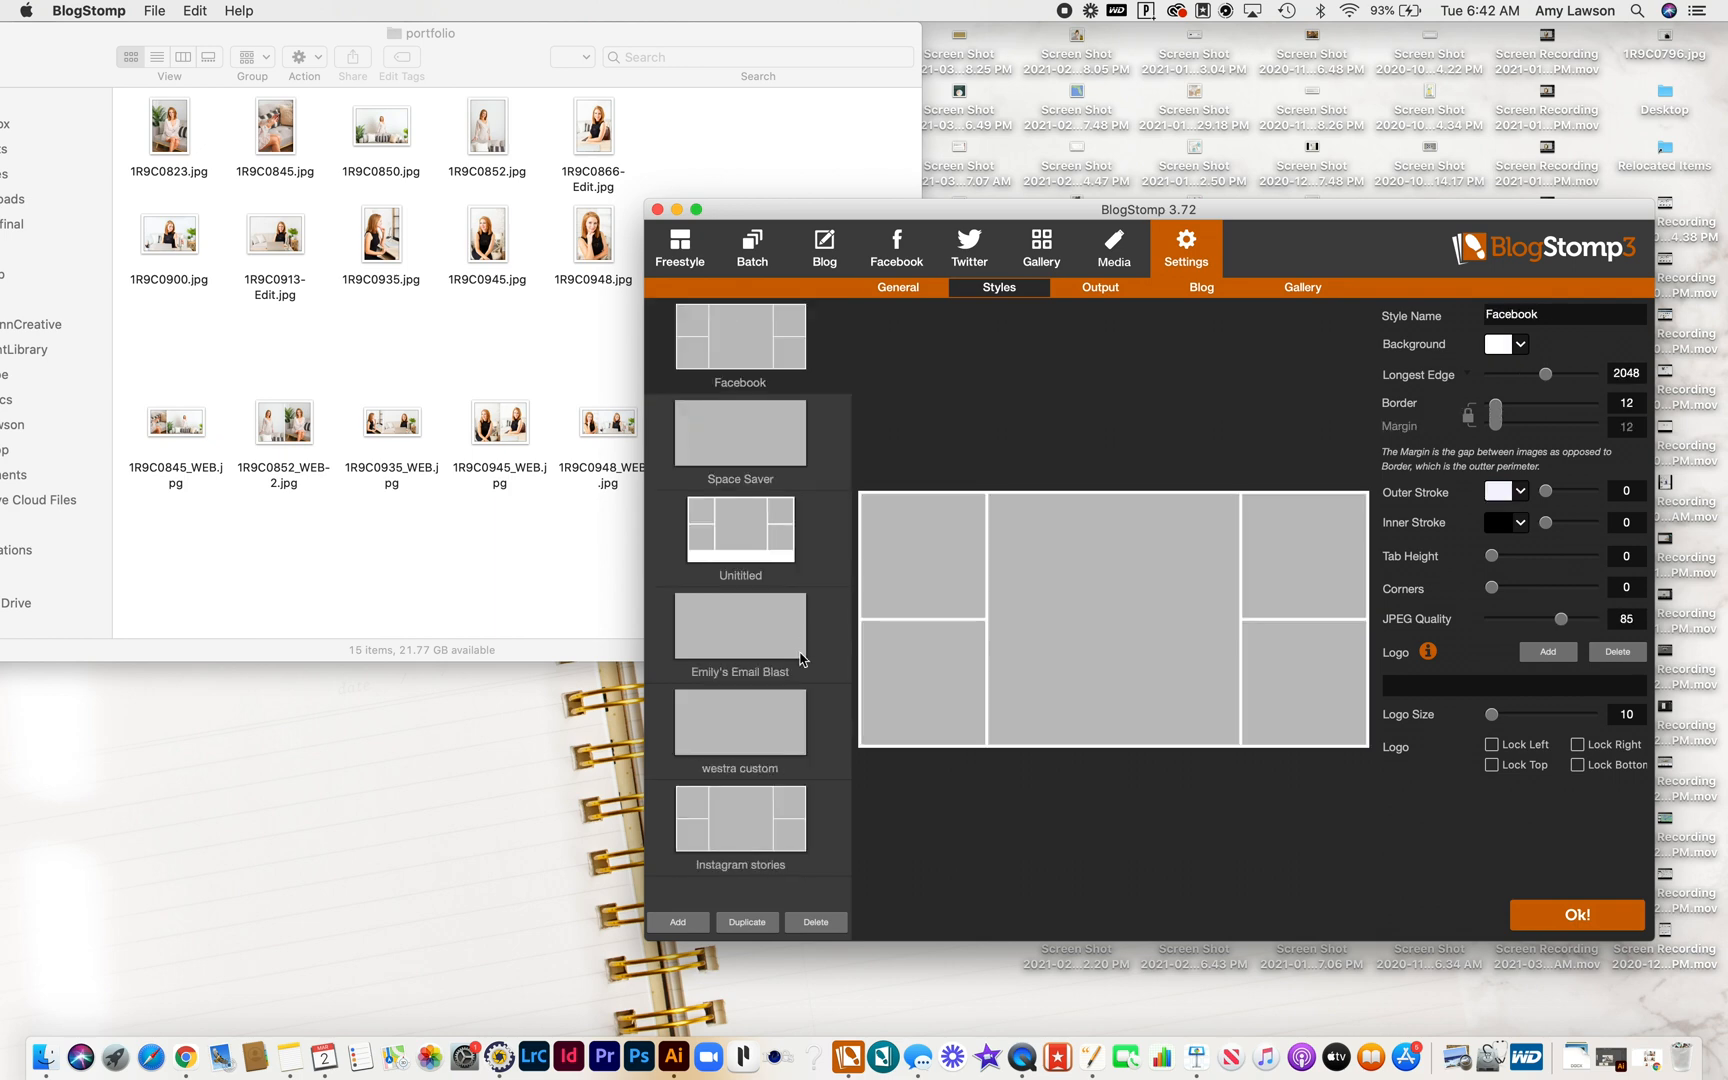
left_click(771, 739)
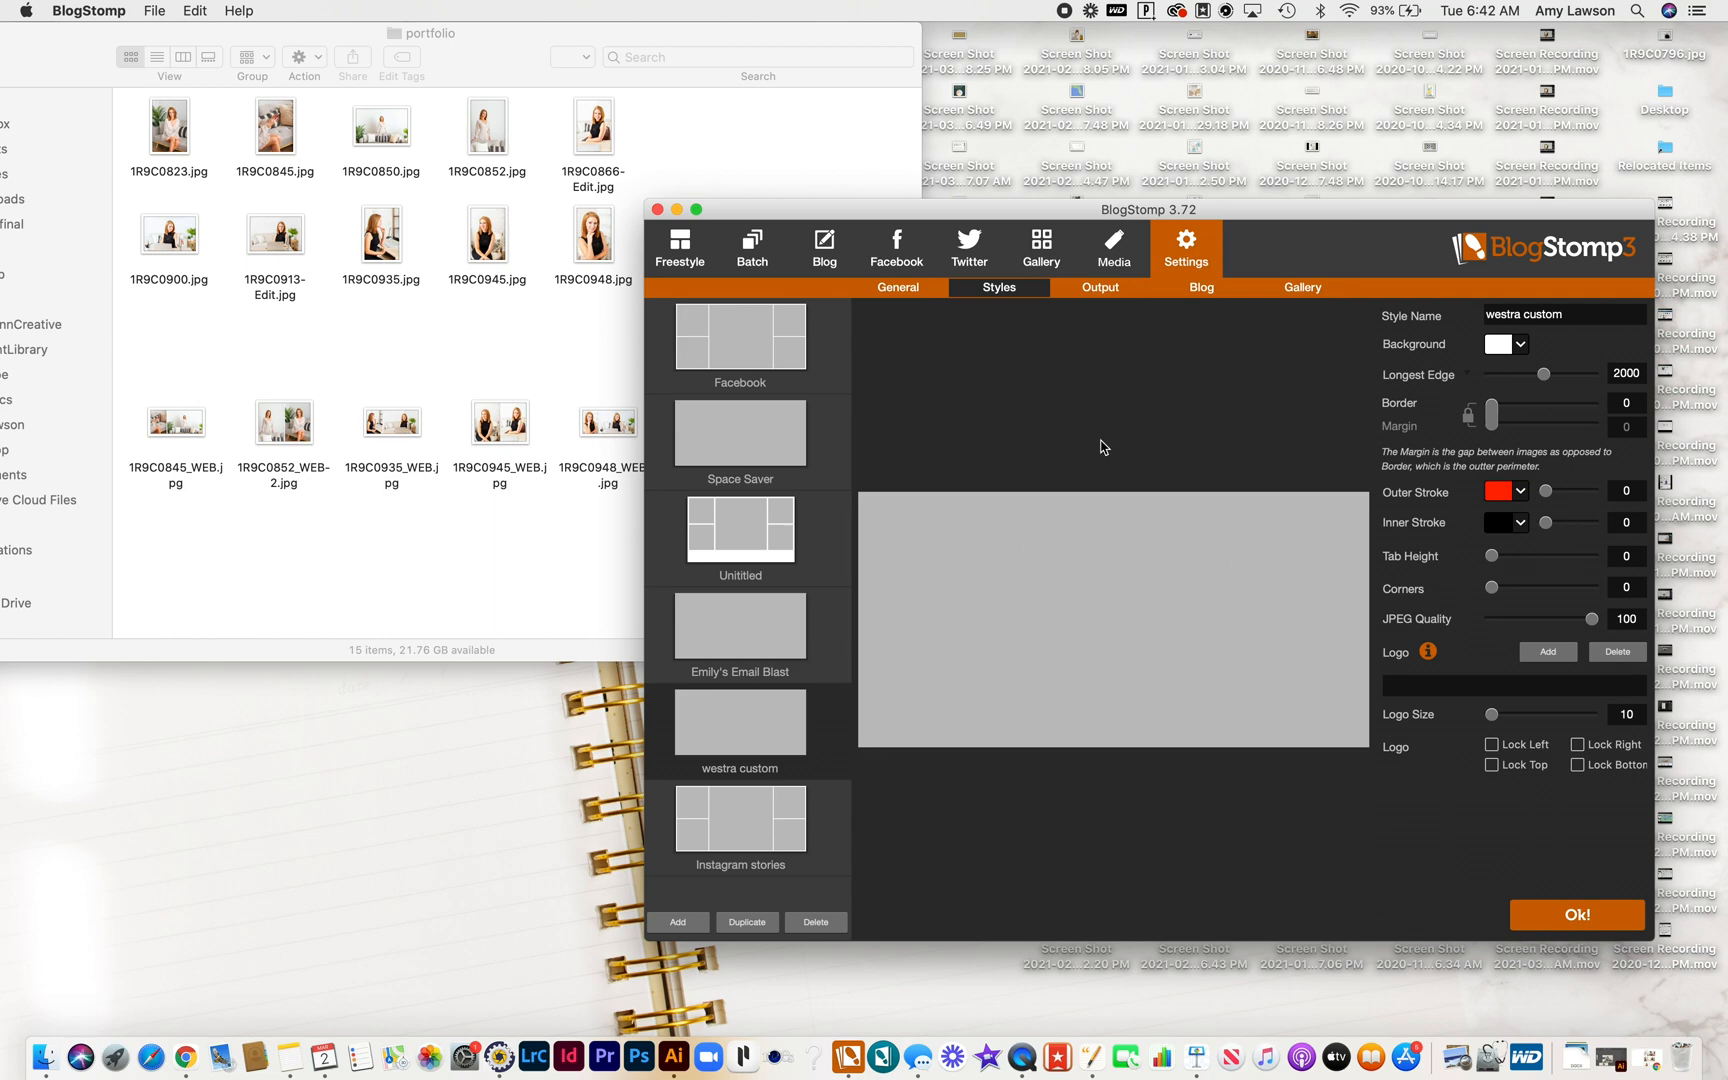
scroll(706, 446, "up", 5)
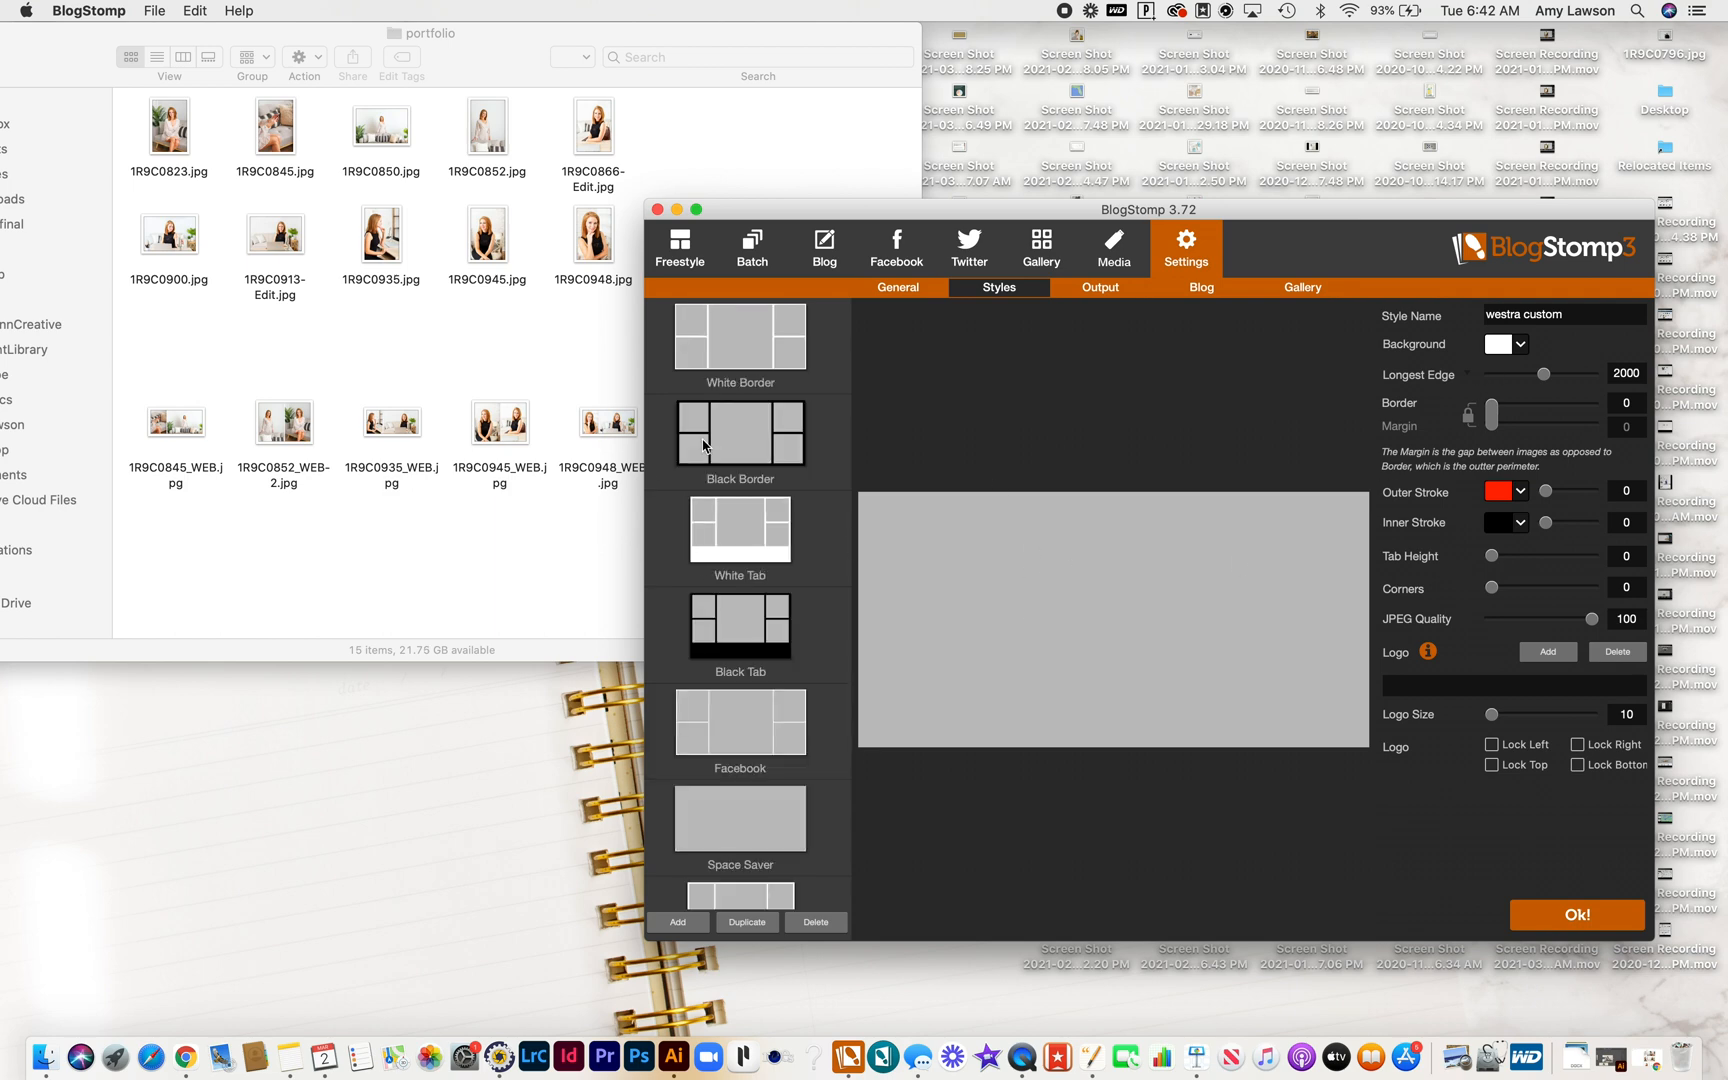
left_click(711, 357)
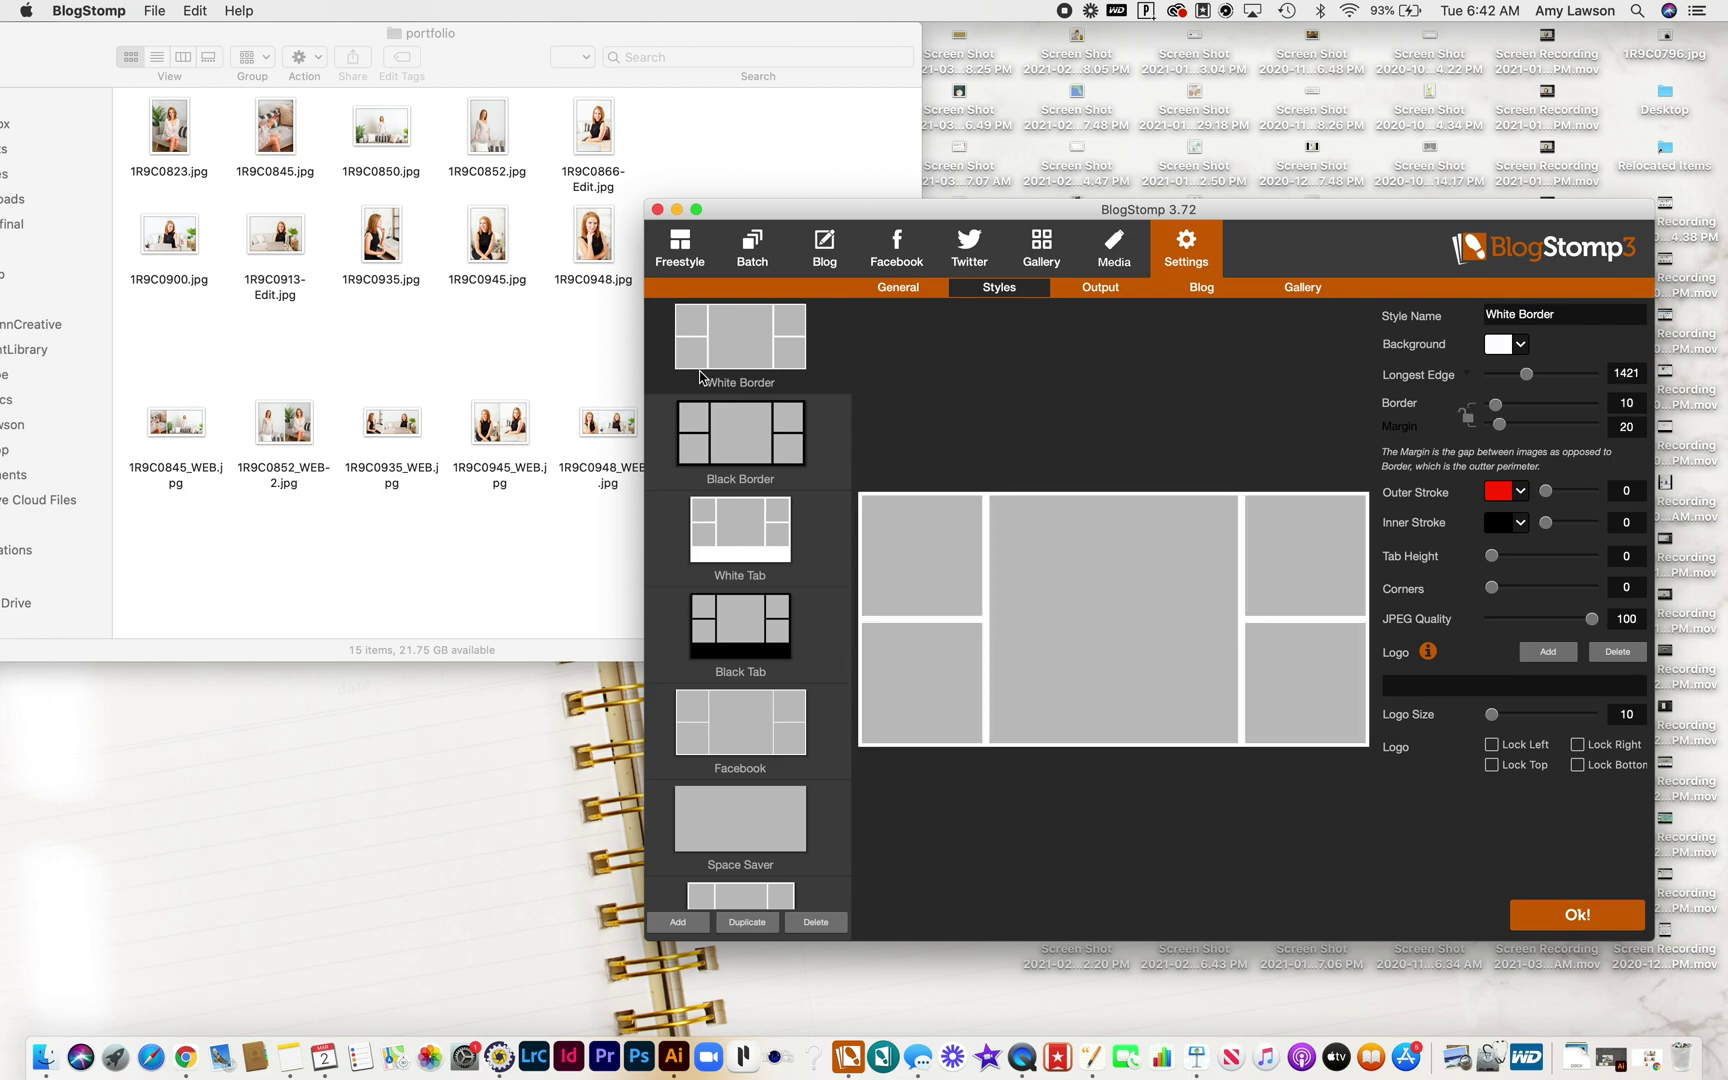
left_click(683, 249)
left_click_drag(776, 214, 809, 78)
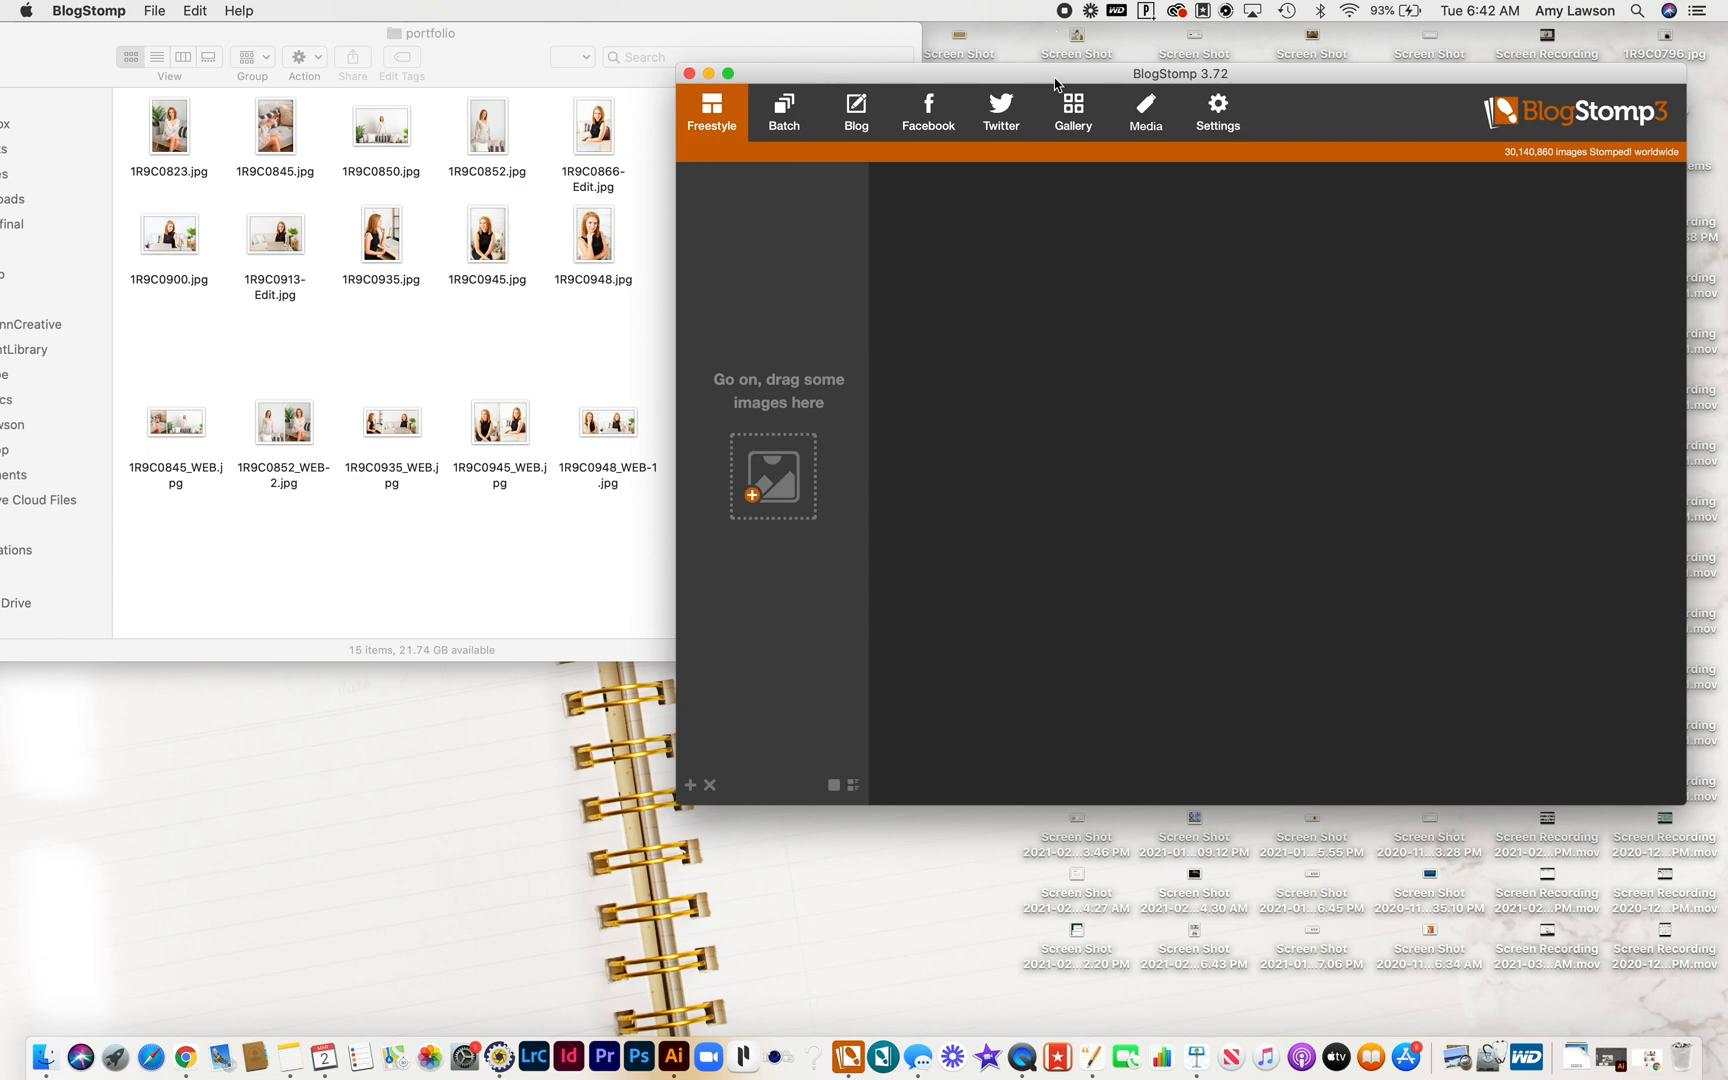
left_click_drag(1060, 81, 1031, 138)
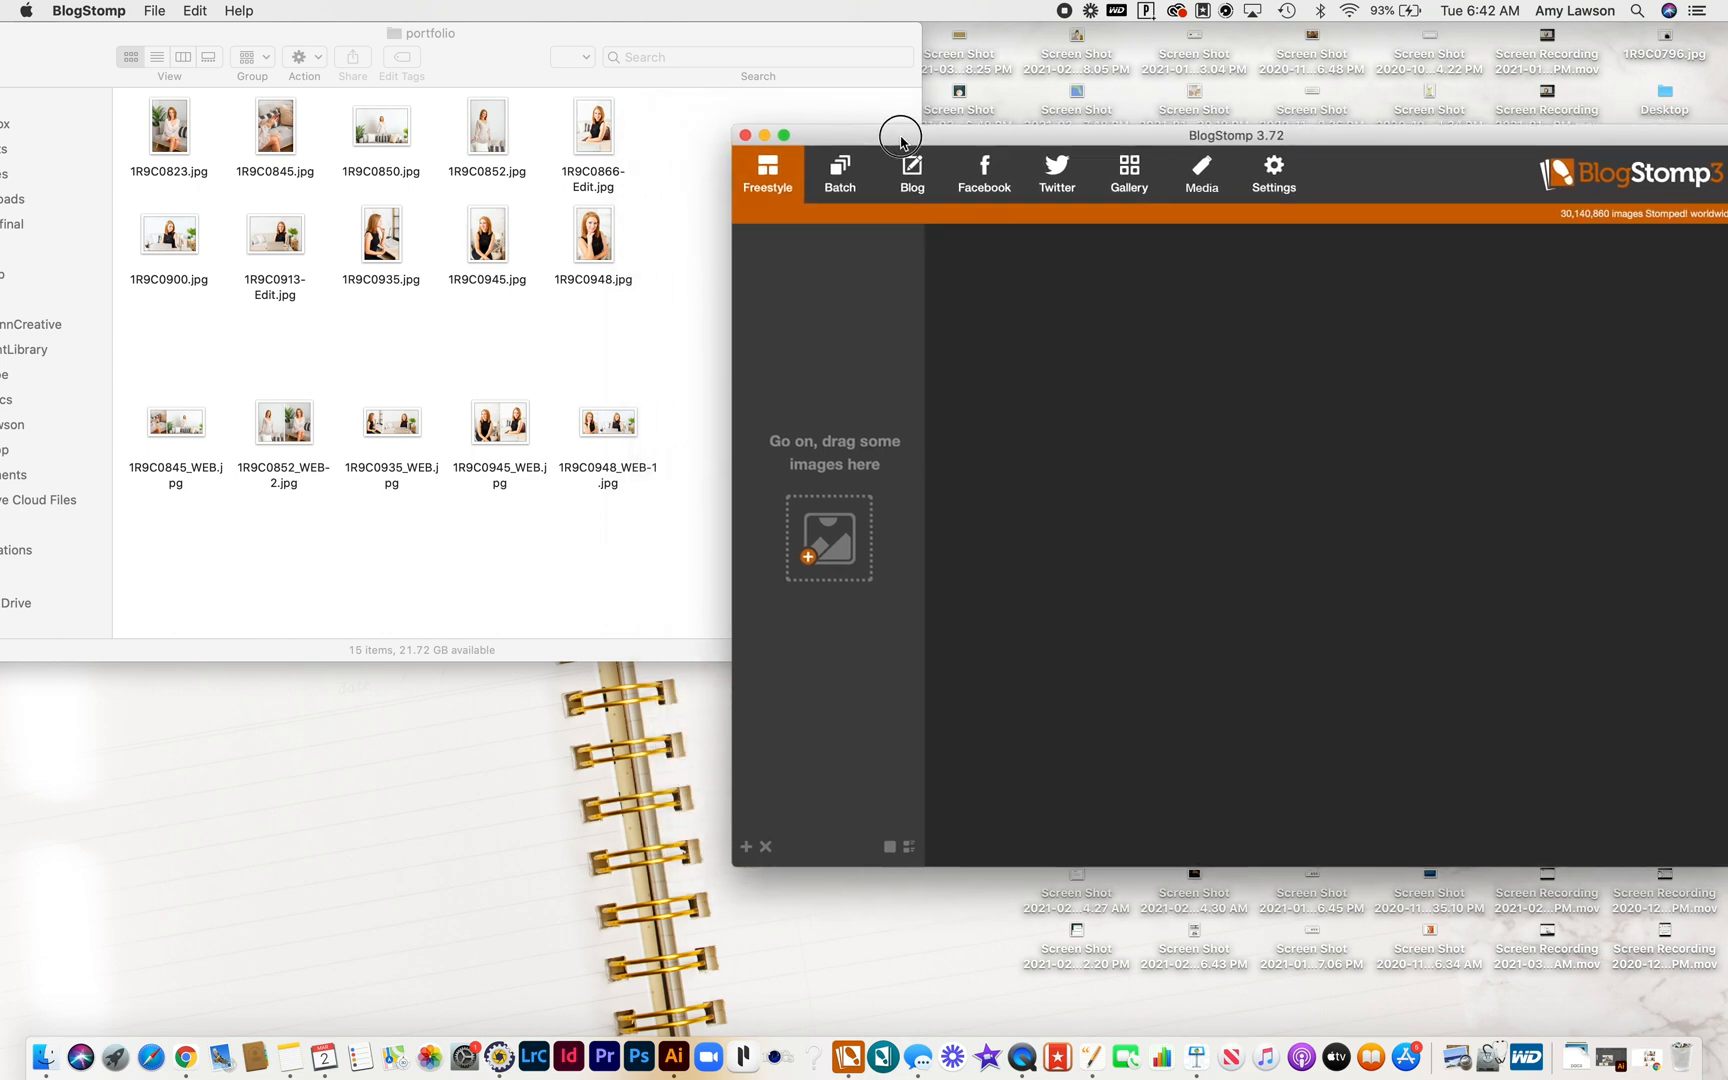
left_click_drag(902, 139, 884, 124)
Select the ten non-WEB JPGs in the portfolio folder and drop them onto BlogStomp.
left_click(333, 574)
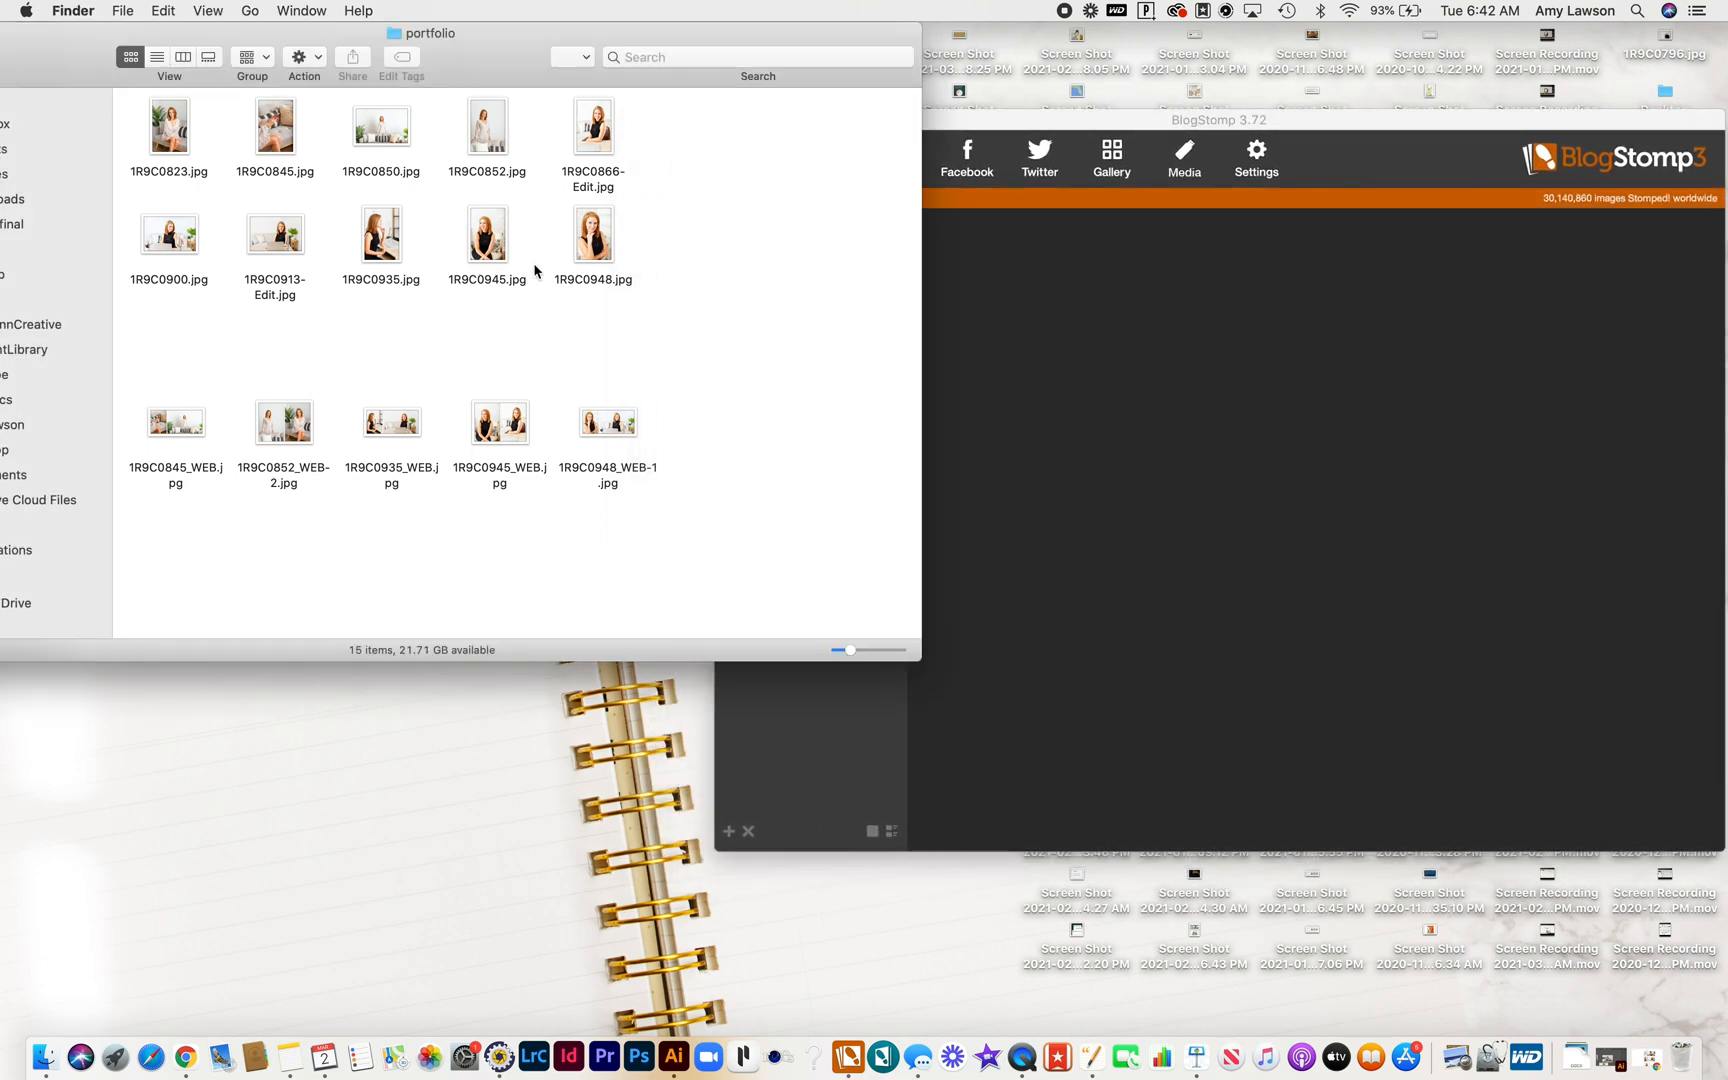
mouse_move(476, 63)
left_mouse_down()
mouse_move(314, 381)
mouse_move(351, 124)
left_mouse_up()
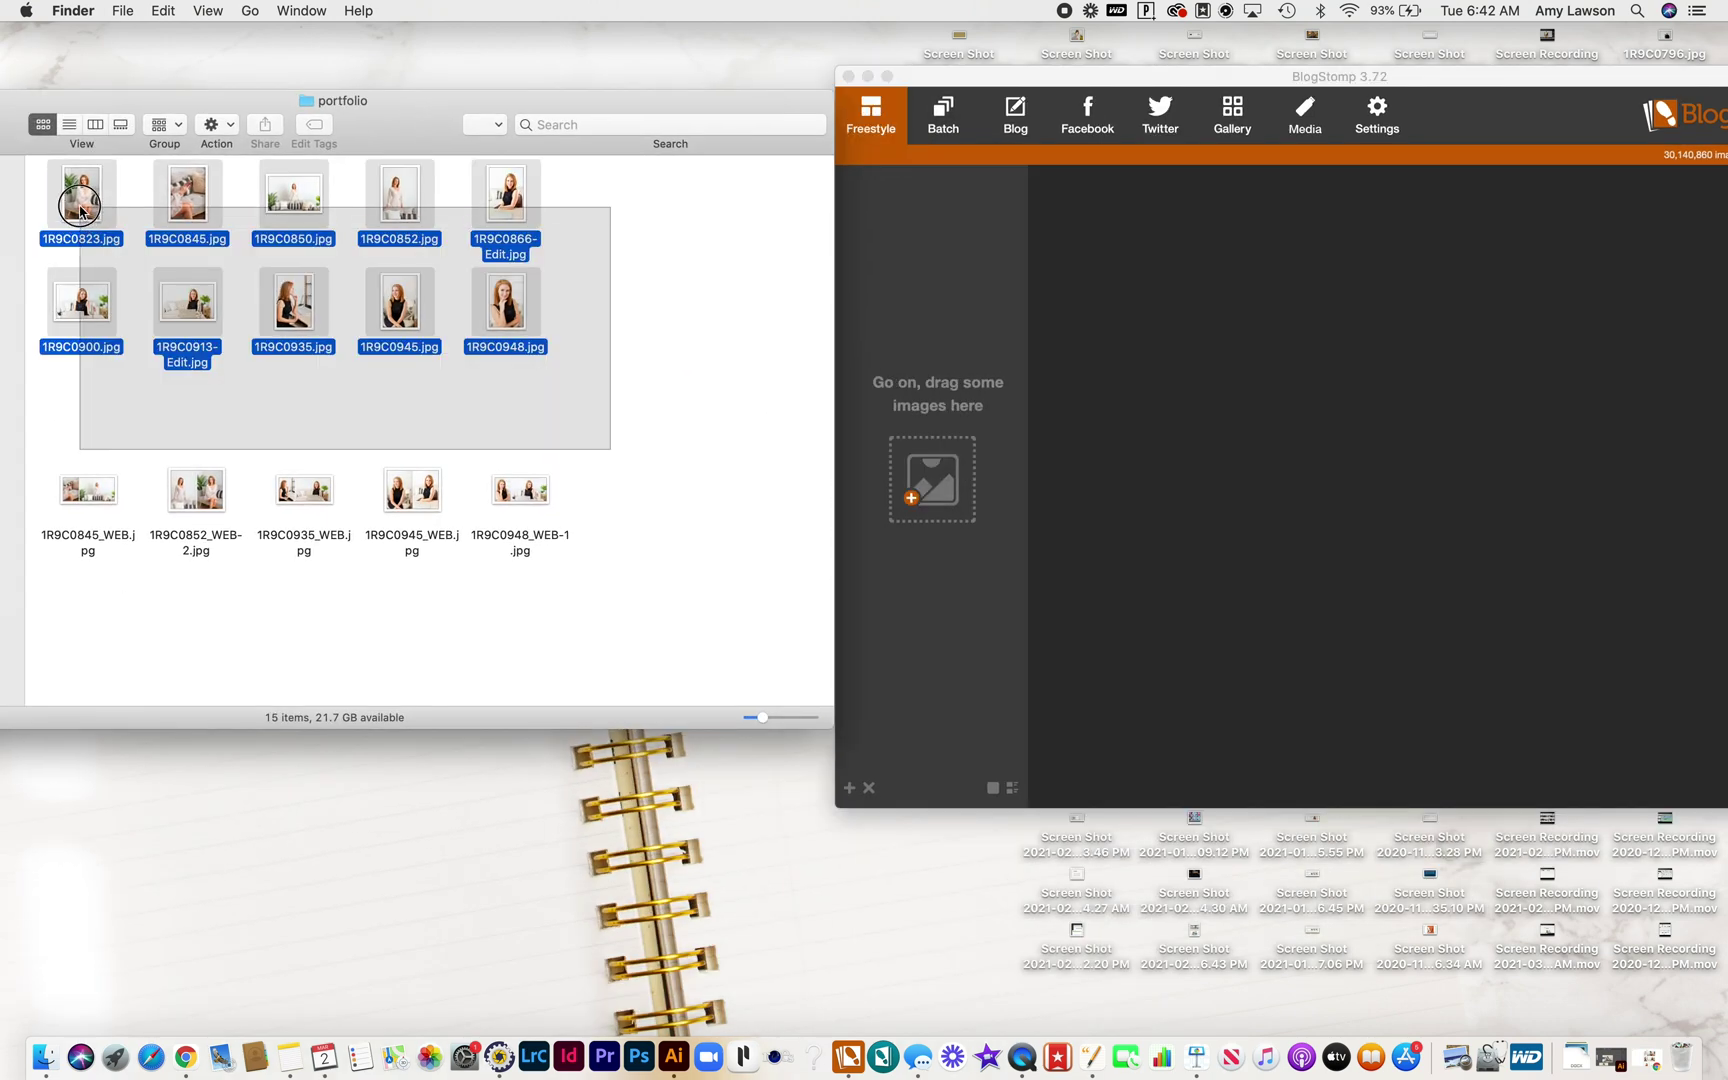
left_click_drag(35, 446, 568, 162)
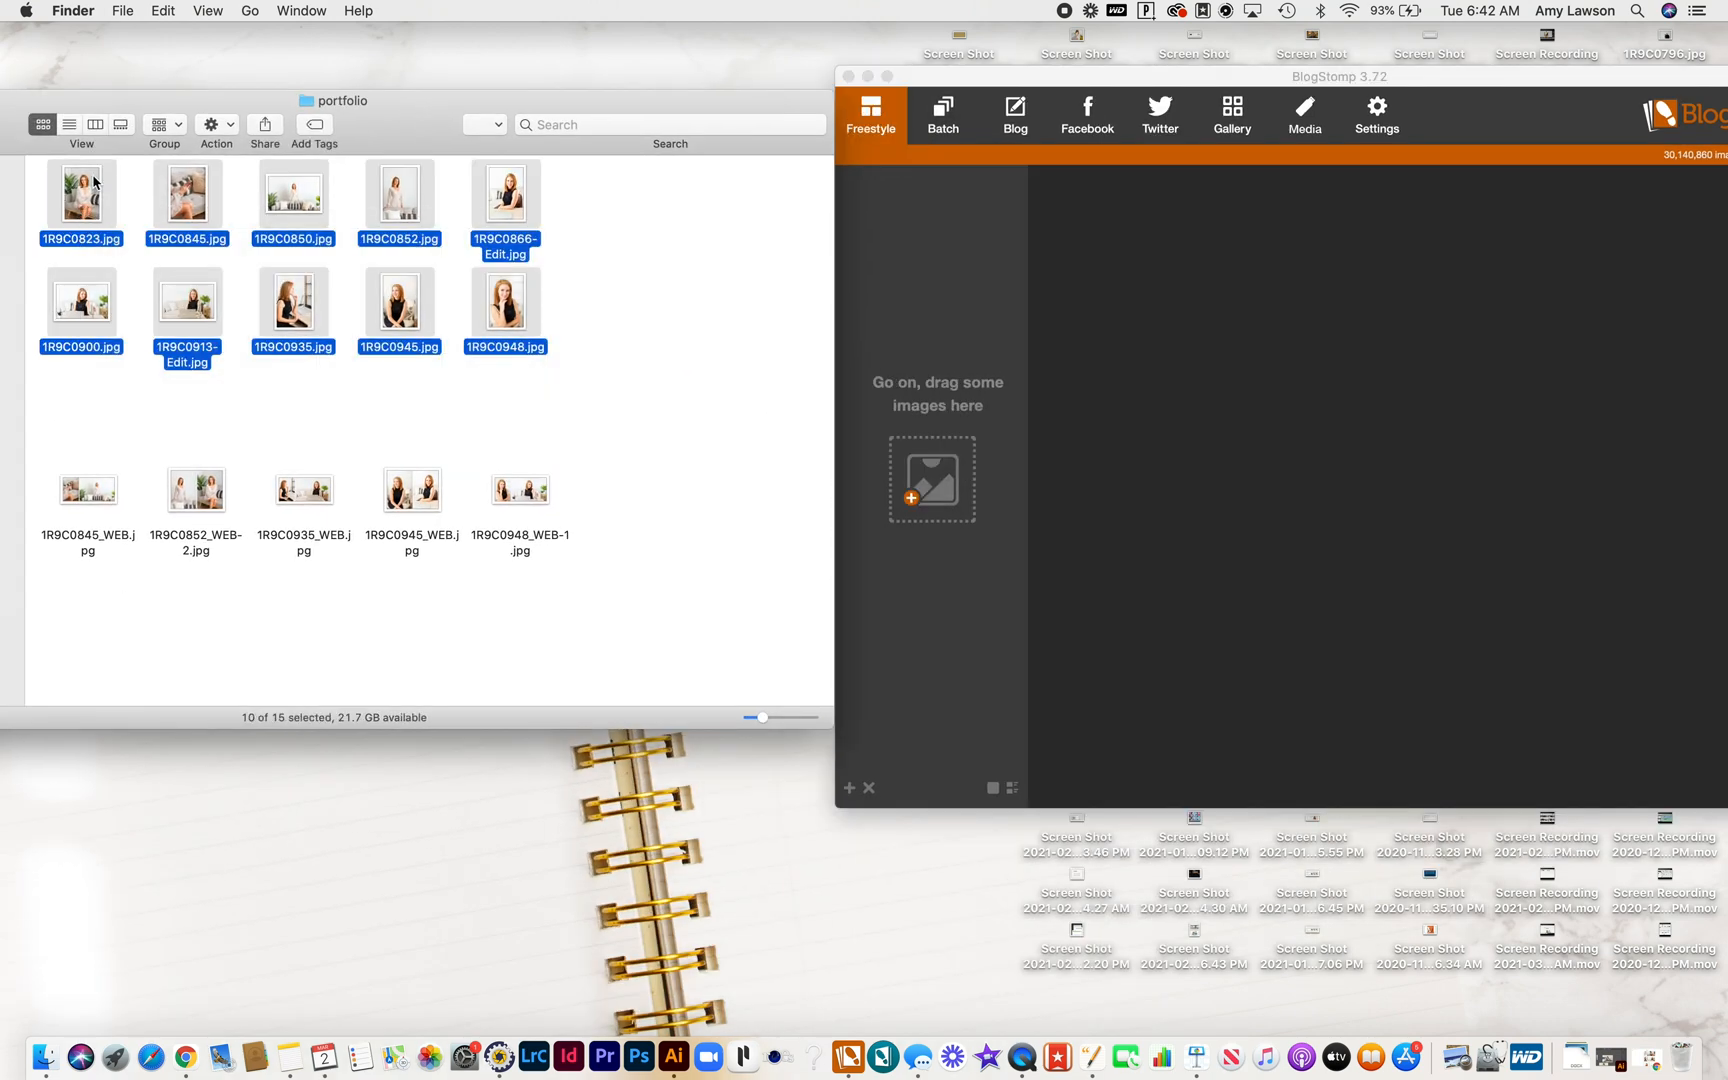
left_click_drag(94, 182, 940, 481)
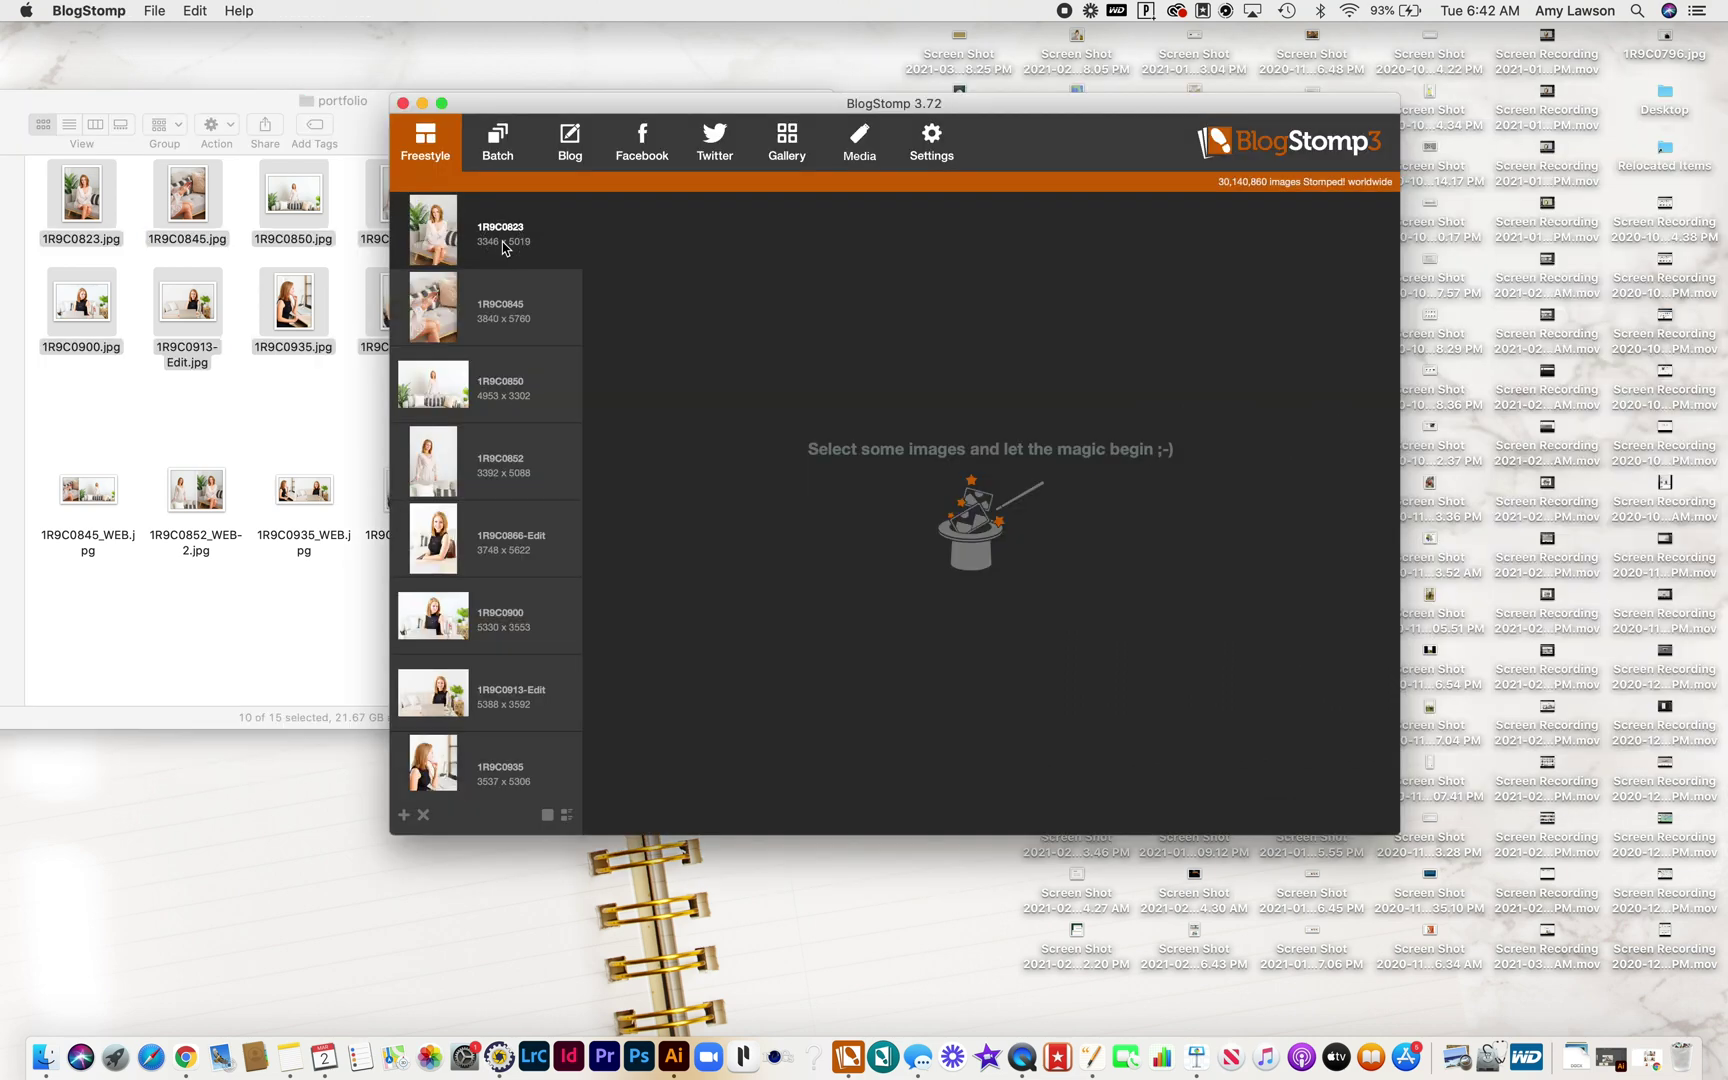
Preview each loaded photo from 1R9C0823 to 1R9C0913-Edit in the White Border style, ending on 1R9C0852.
left_click(432, 229)
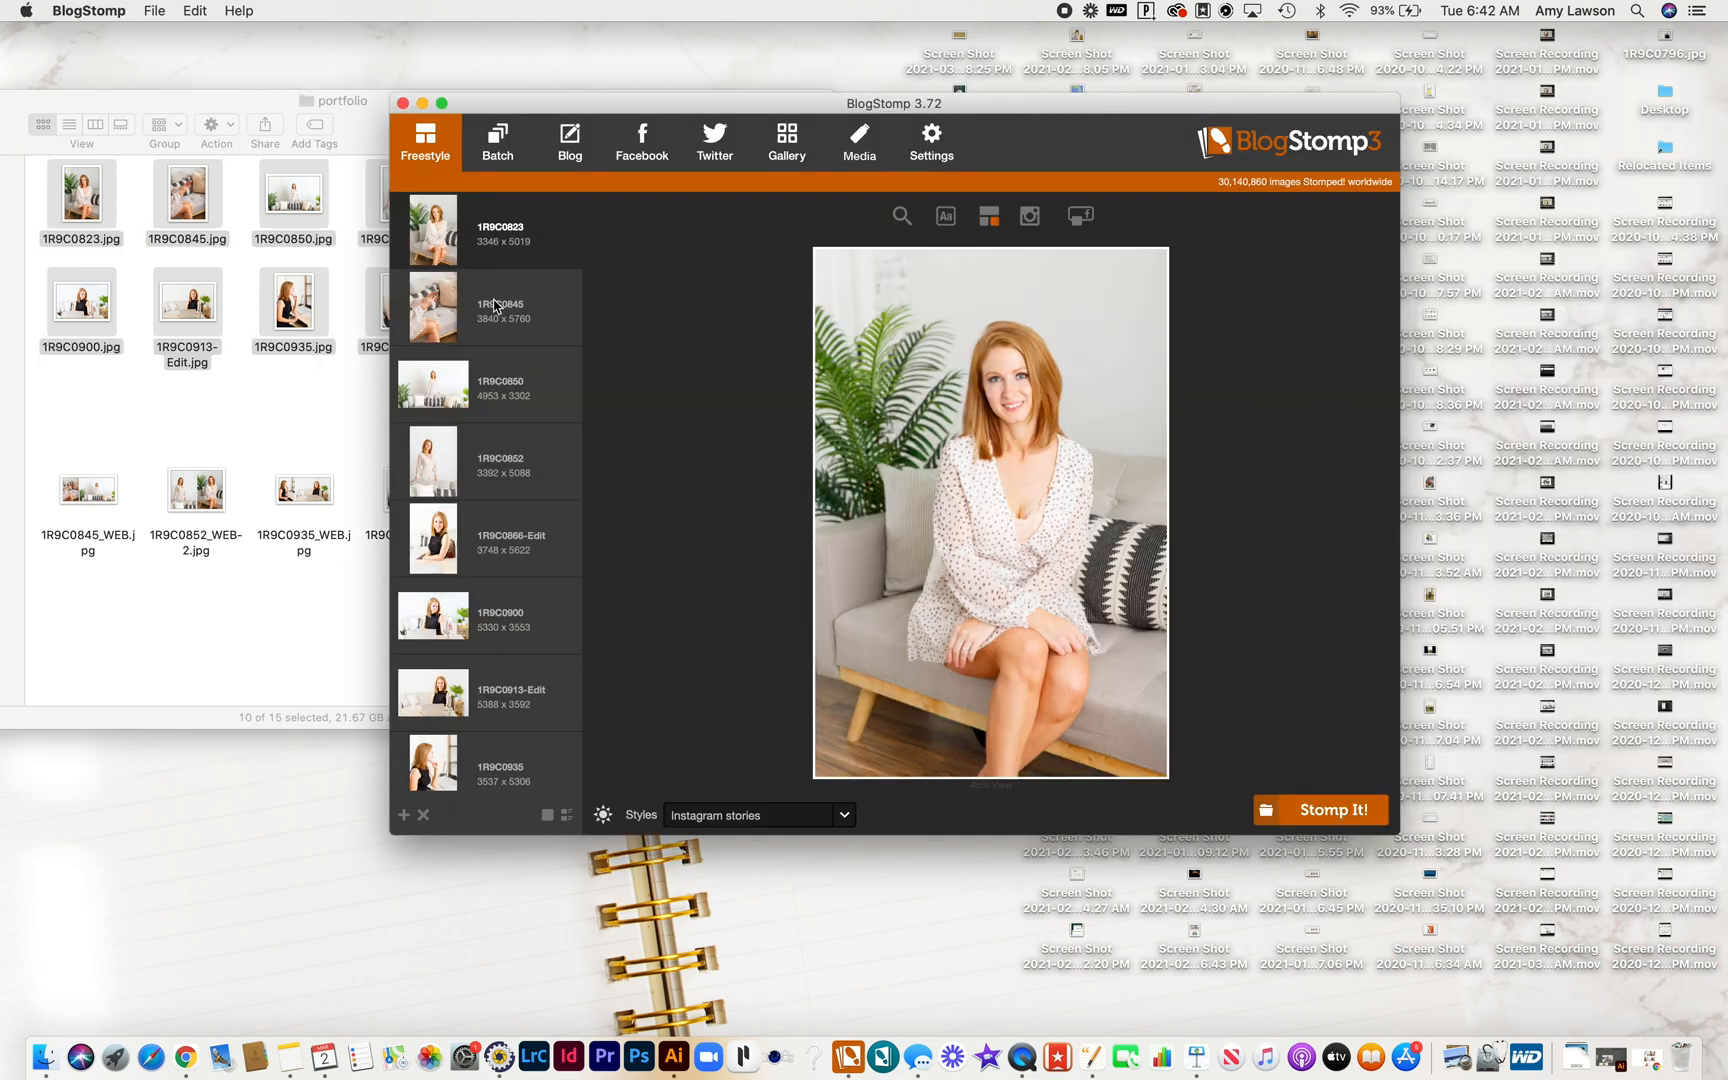
left_click(530, 320)
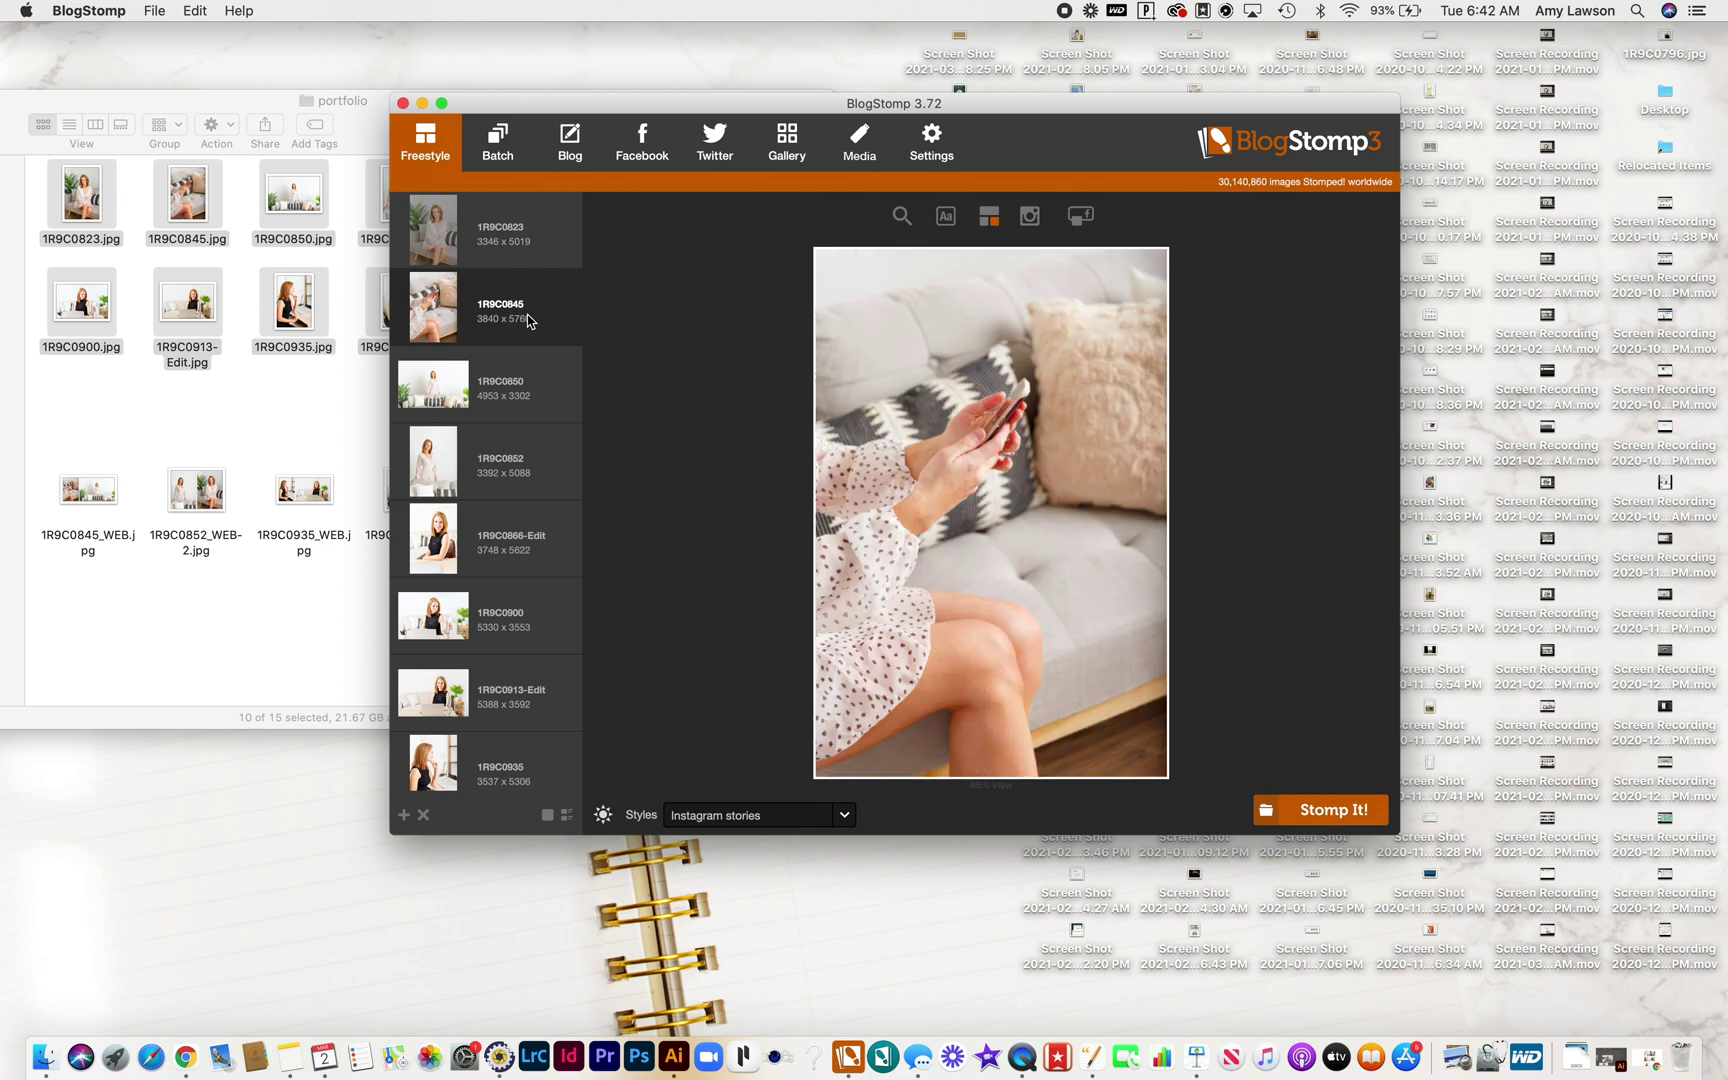
left_click(510, 395)
left_click(488, 459)
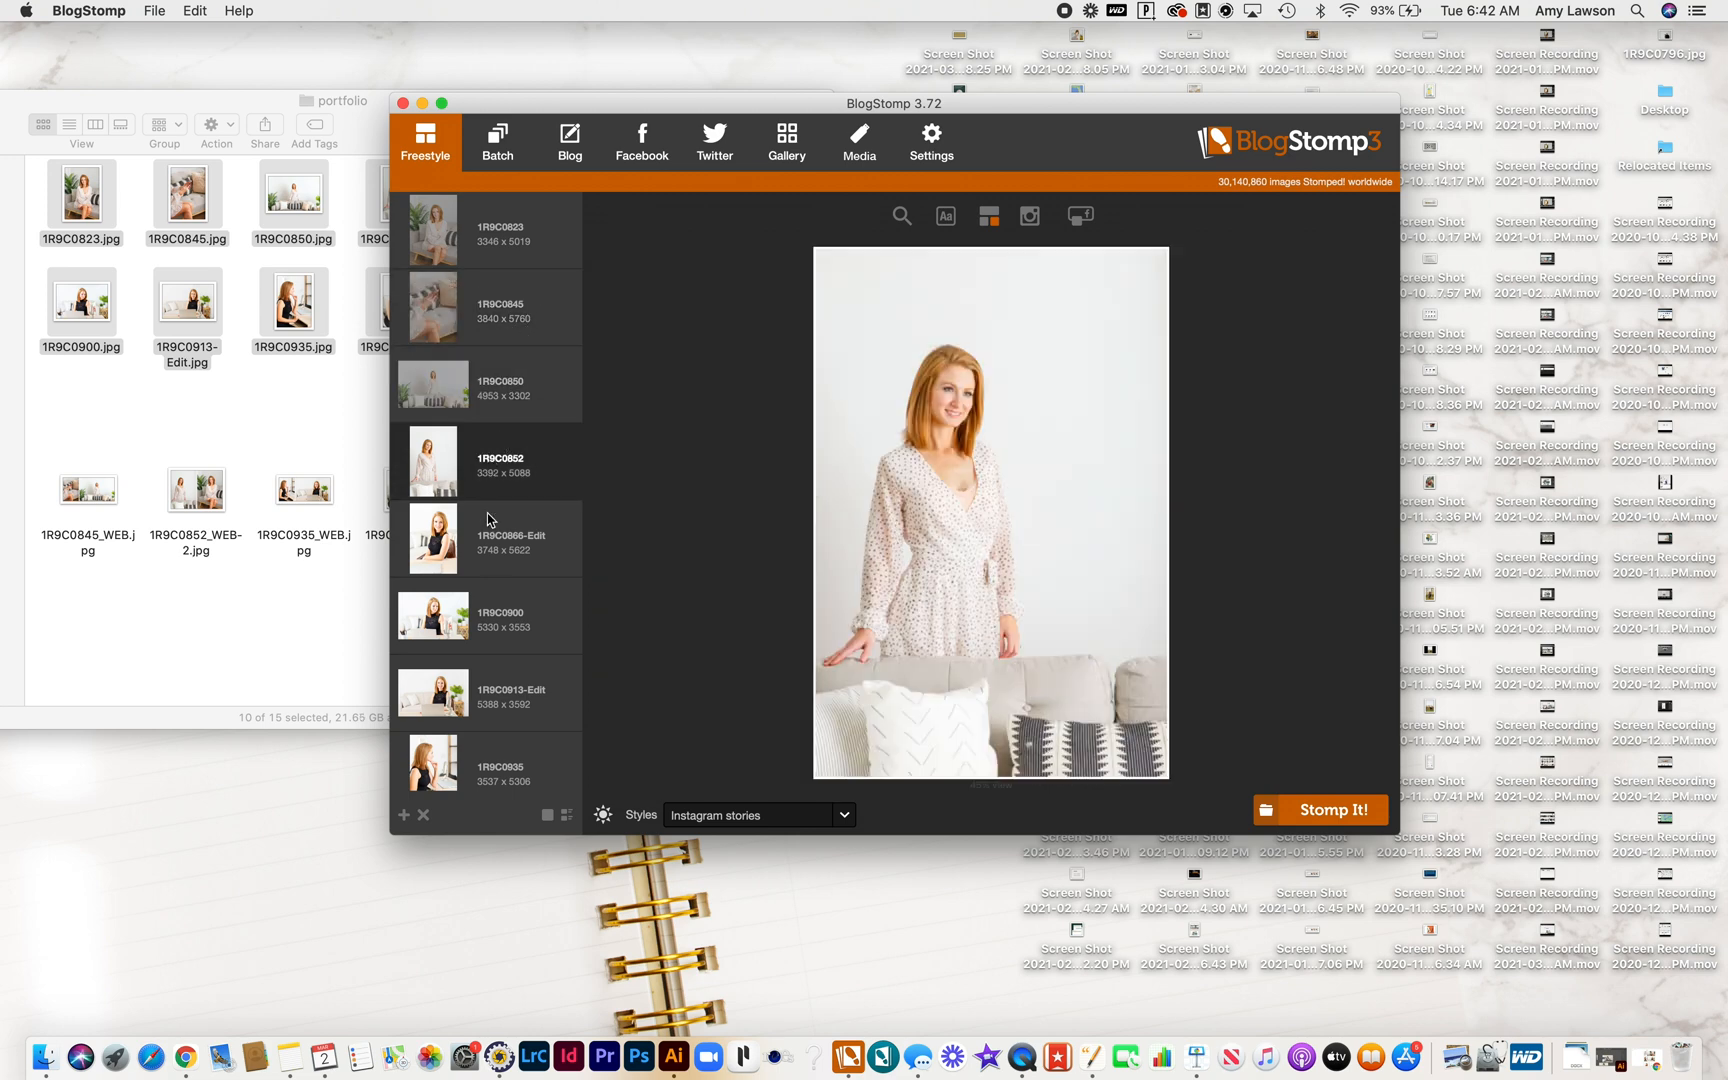
left_click(494, 594)
left_click(500, 547)
left_click(497, 668)
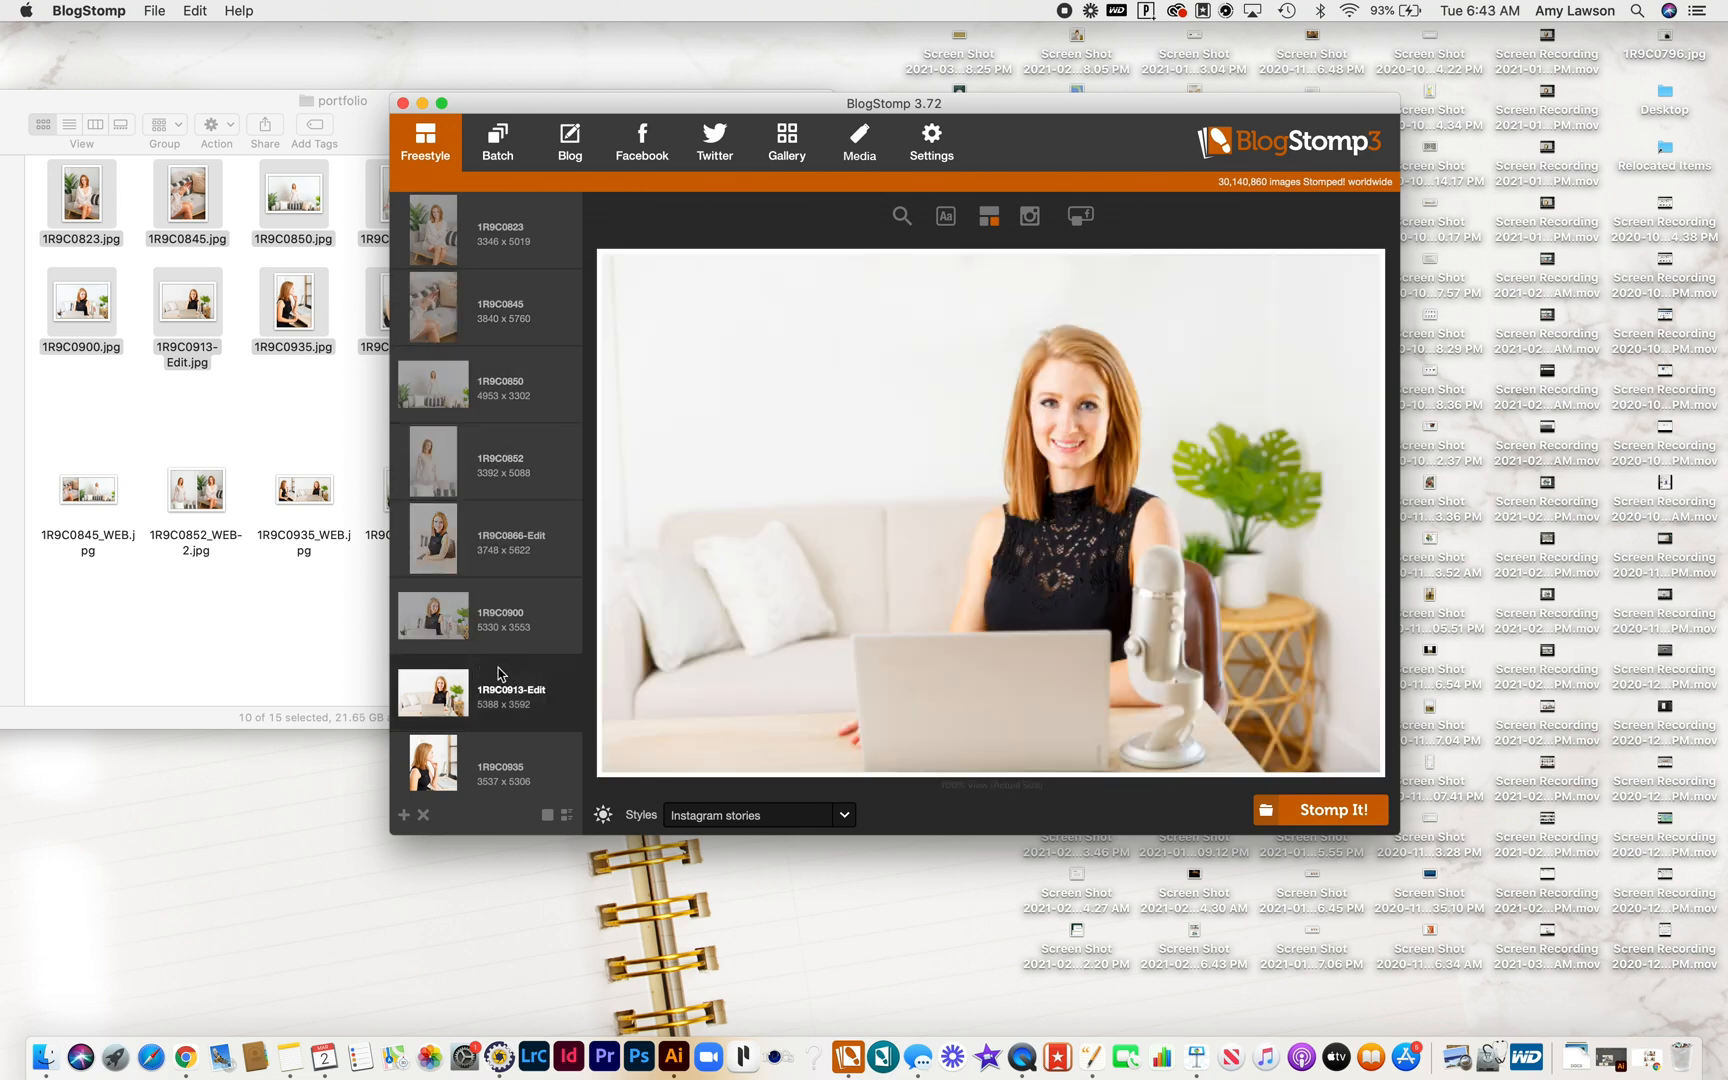
left_click(508, 247)
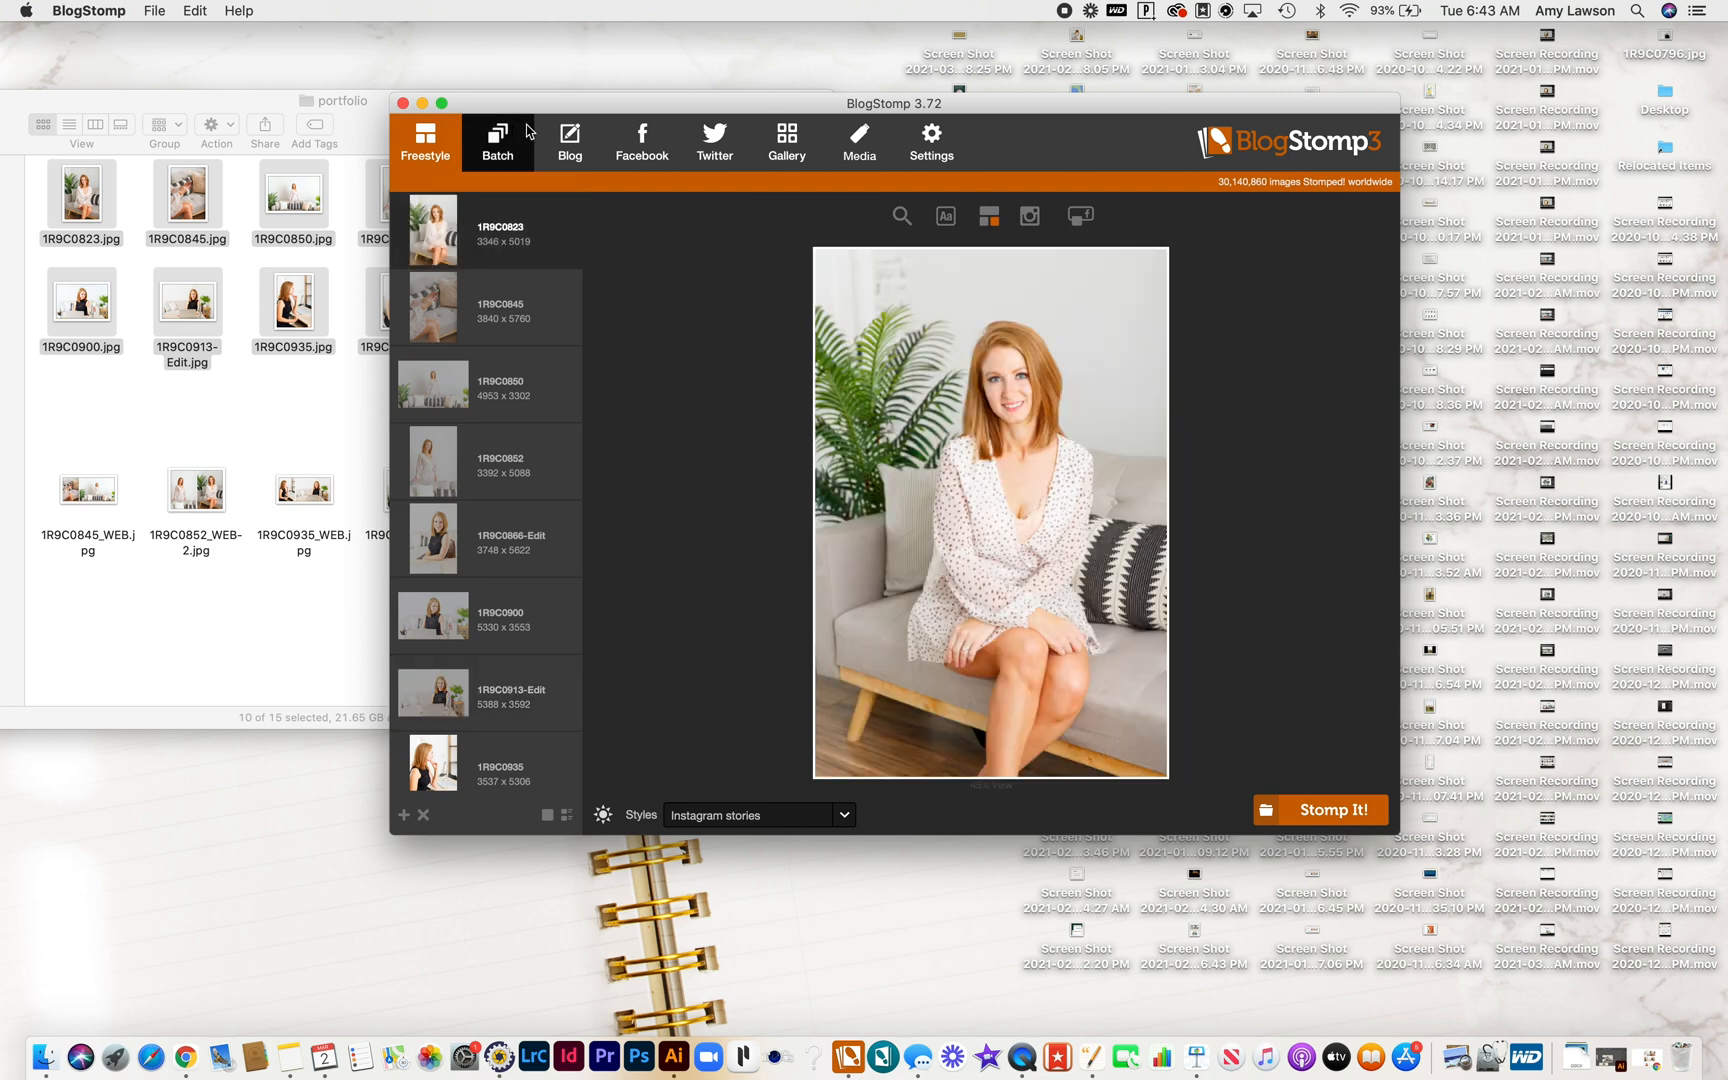
left_click_drag(539, 101, 396, 27)
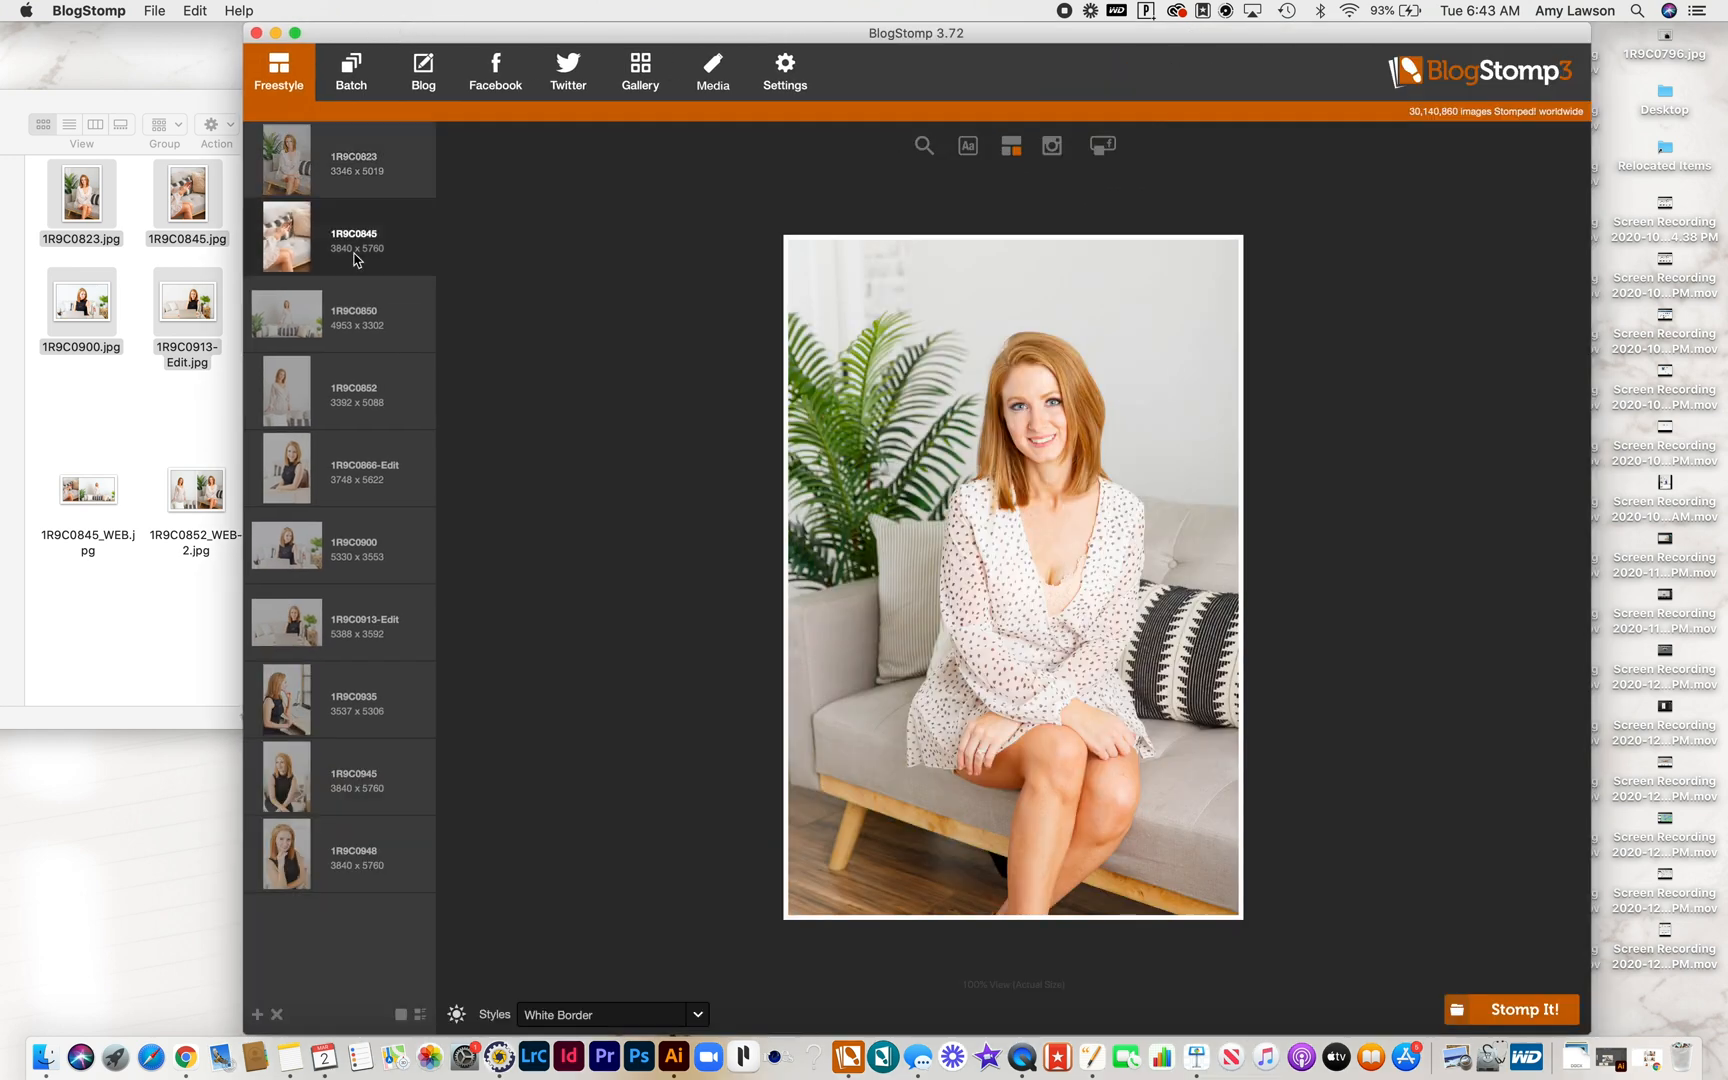
left_click(354, 241)
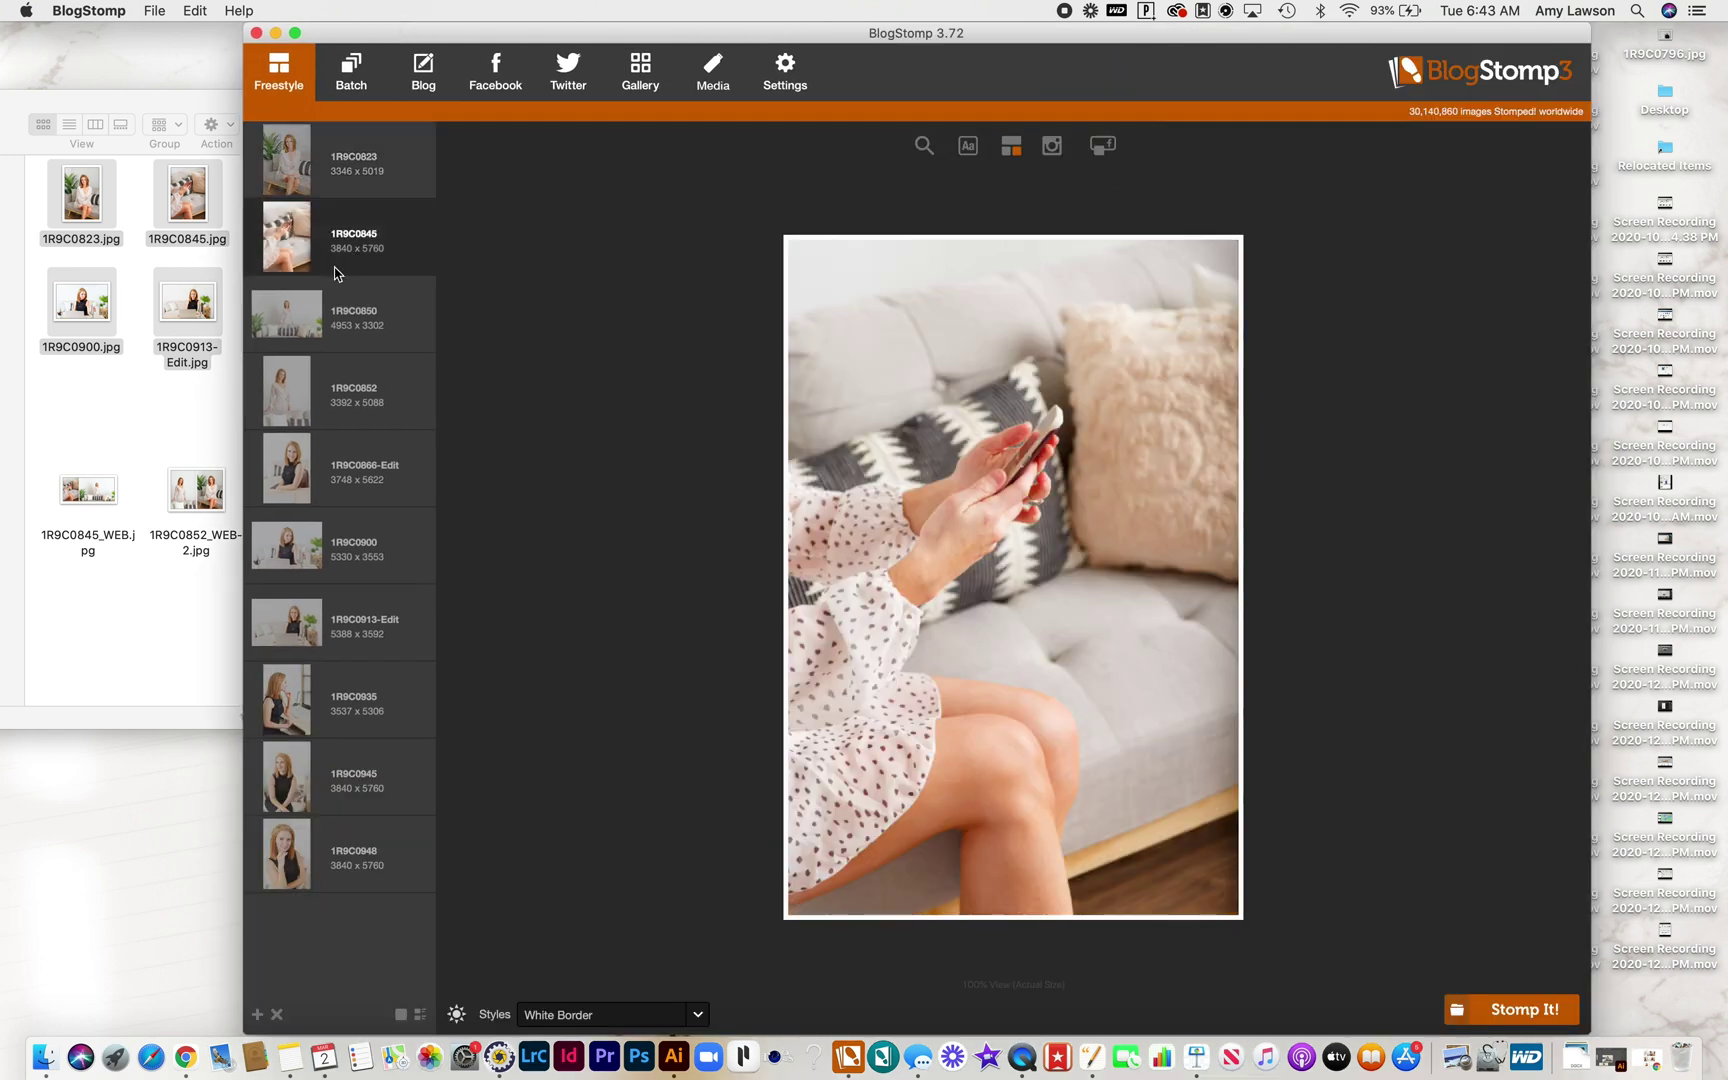
left_click(312, 402)
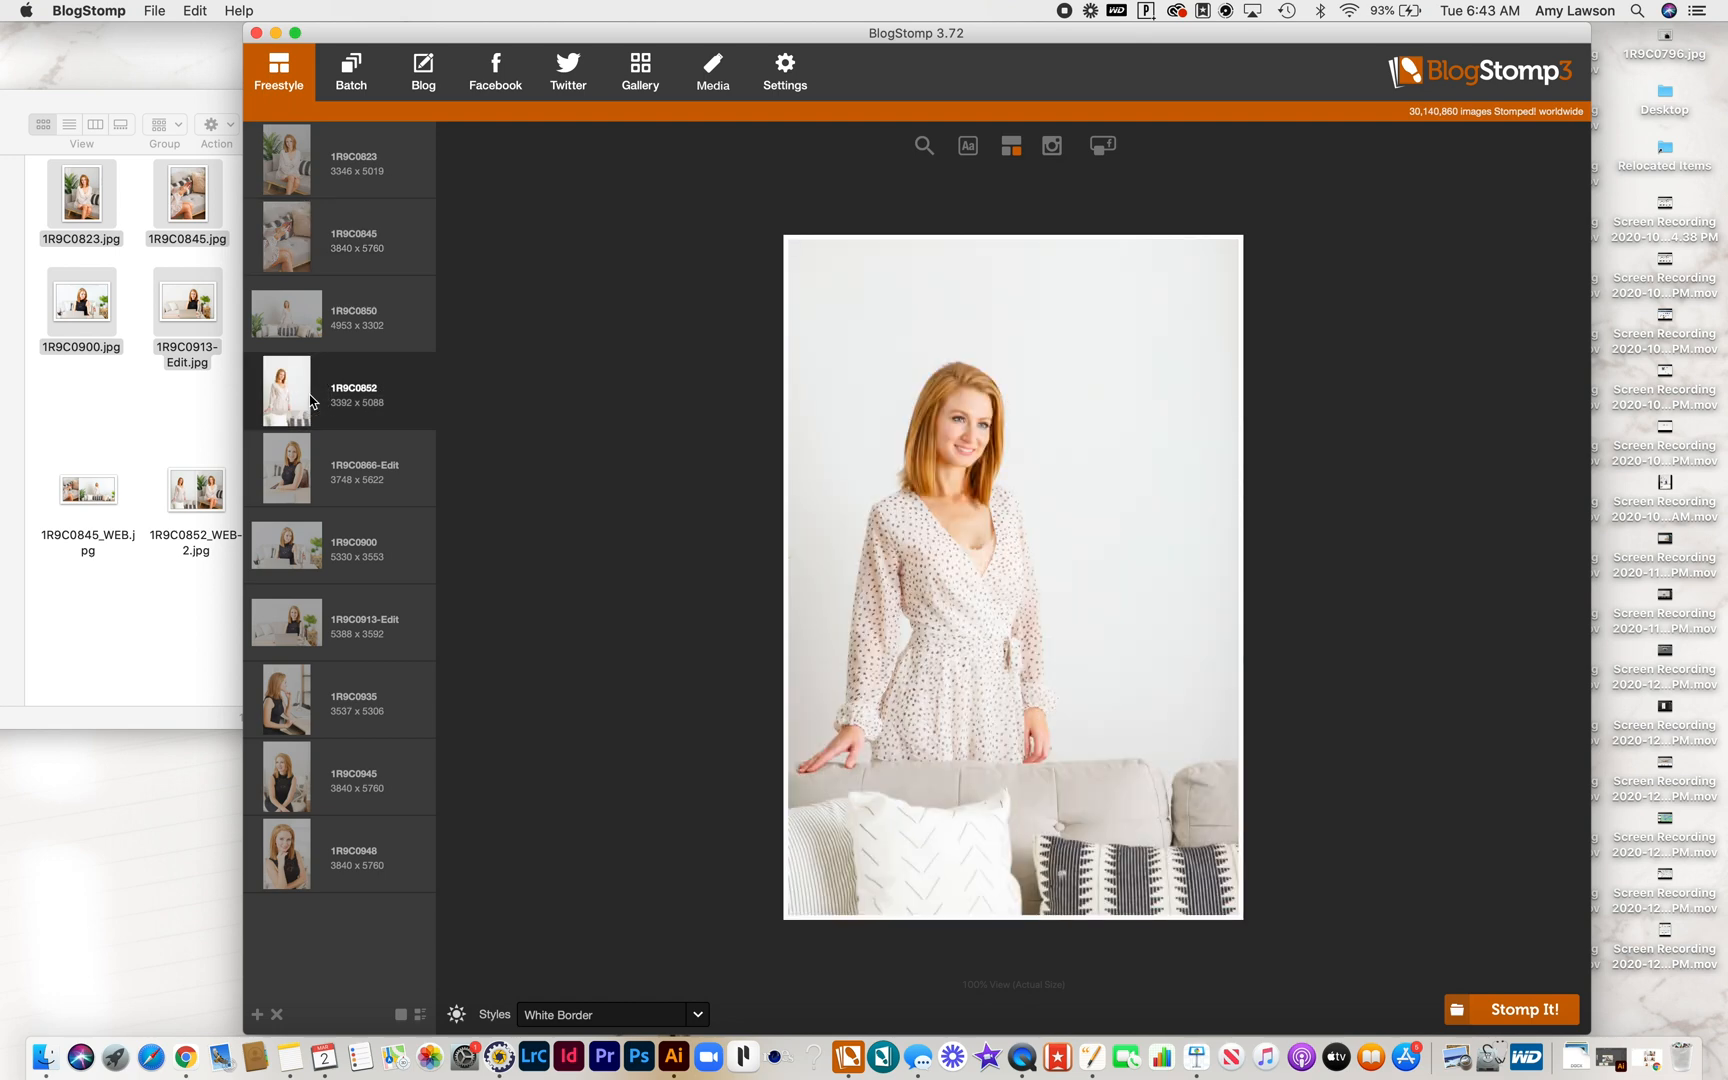
left_click(337, 540)
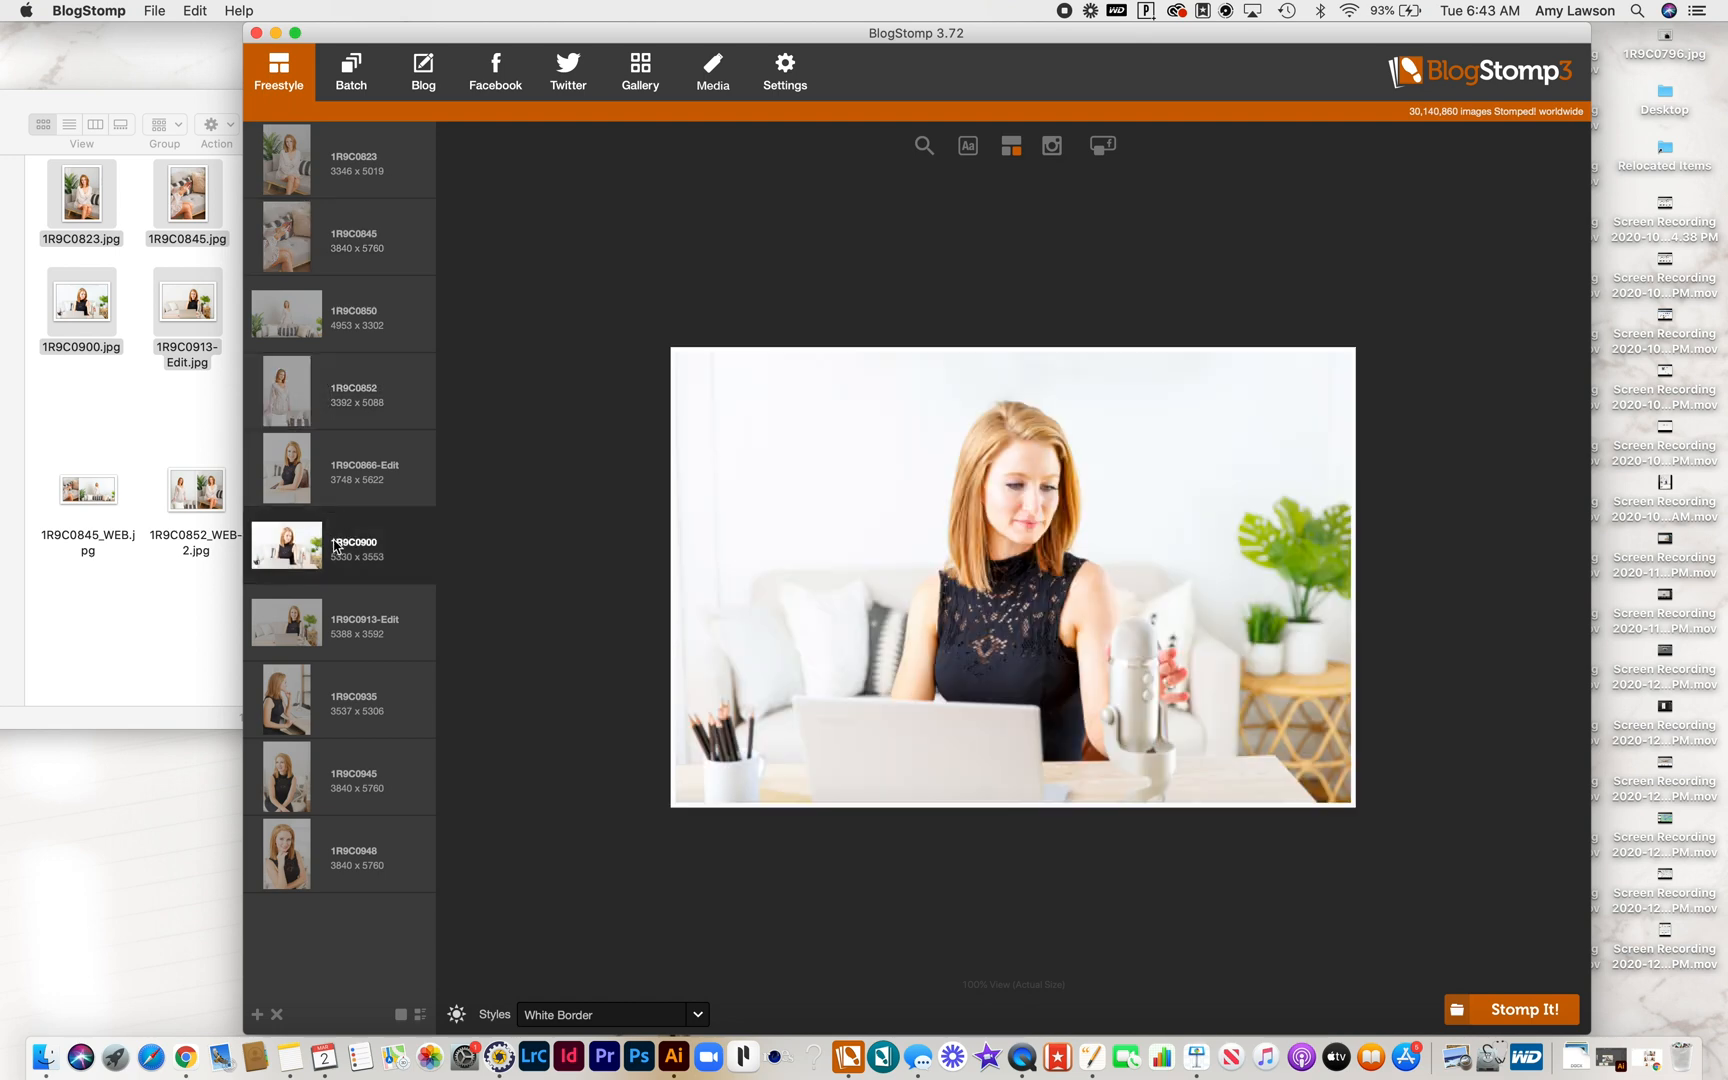
key("Up")
key("Up")
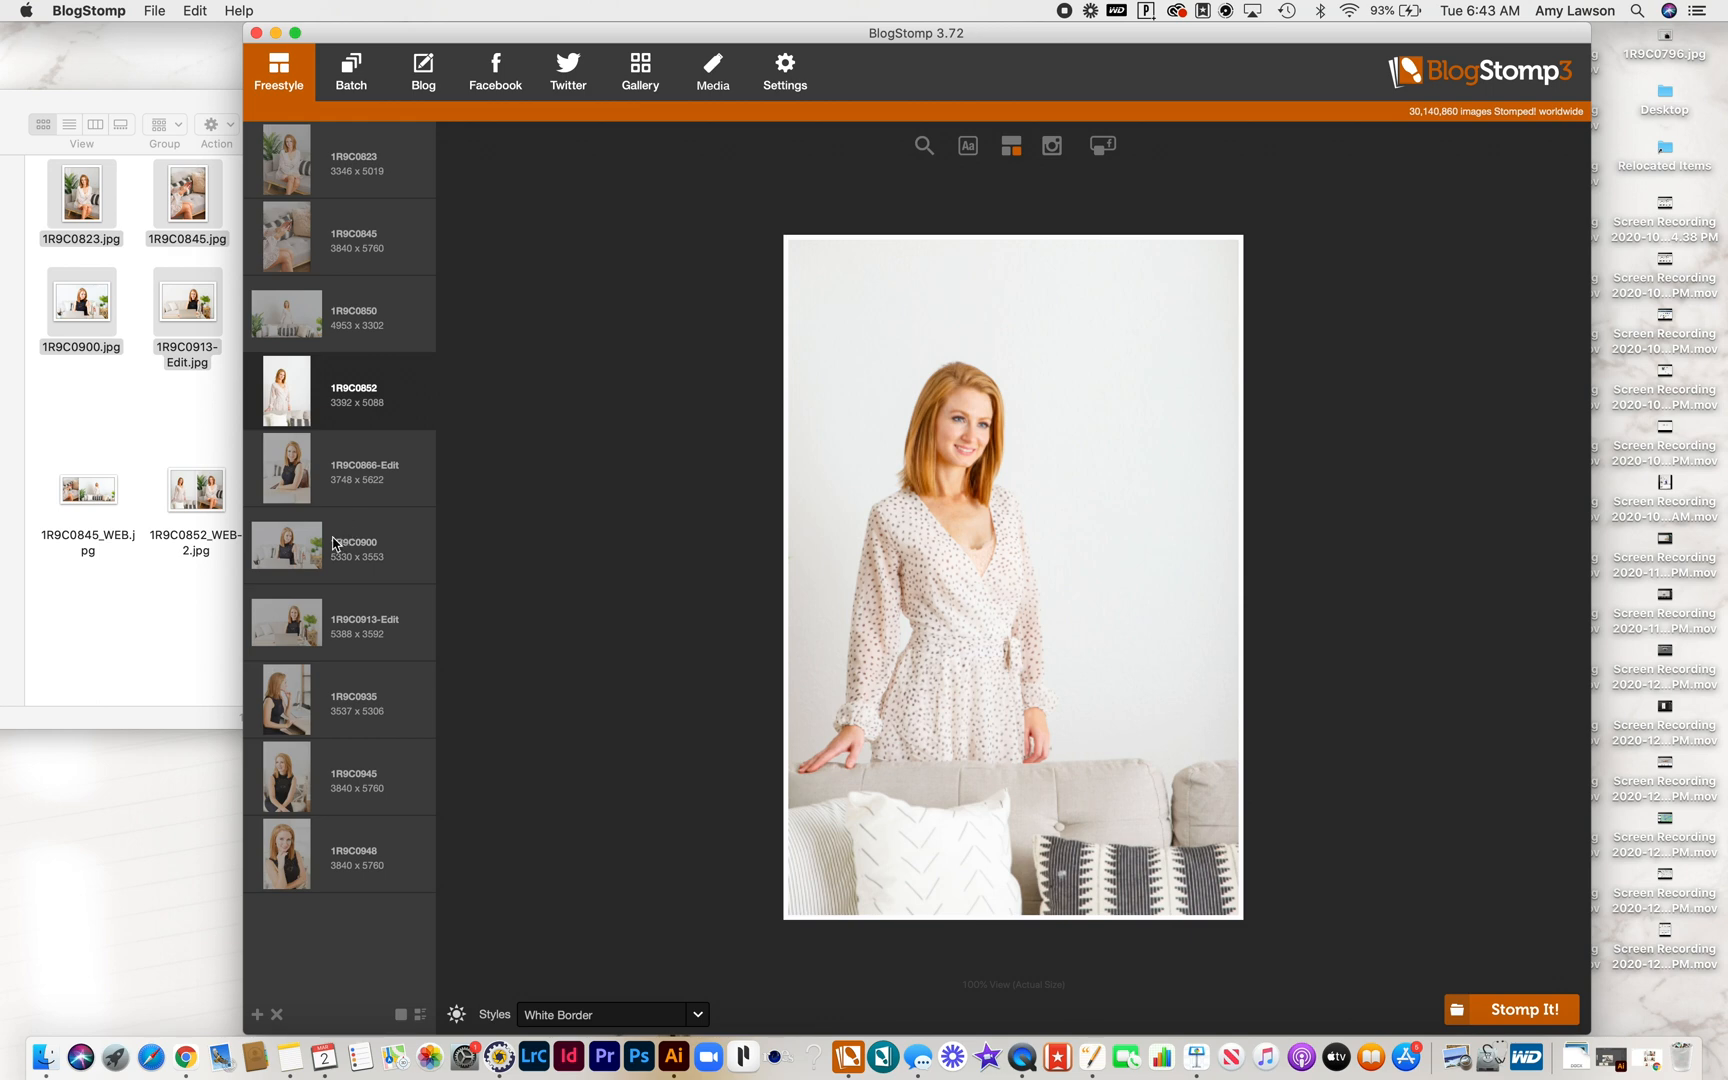
Pair sofa shot 1R9C0850 with portrait 1R9C0852, reorder them, then keep only 1R9C0852.
left_click(336, 541, "shift")
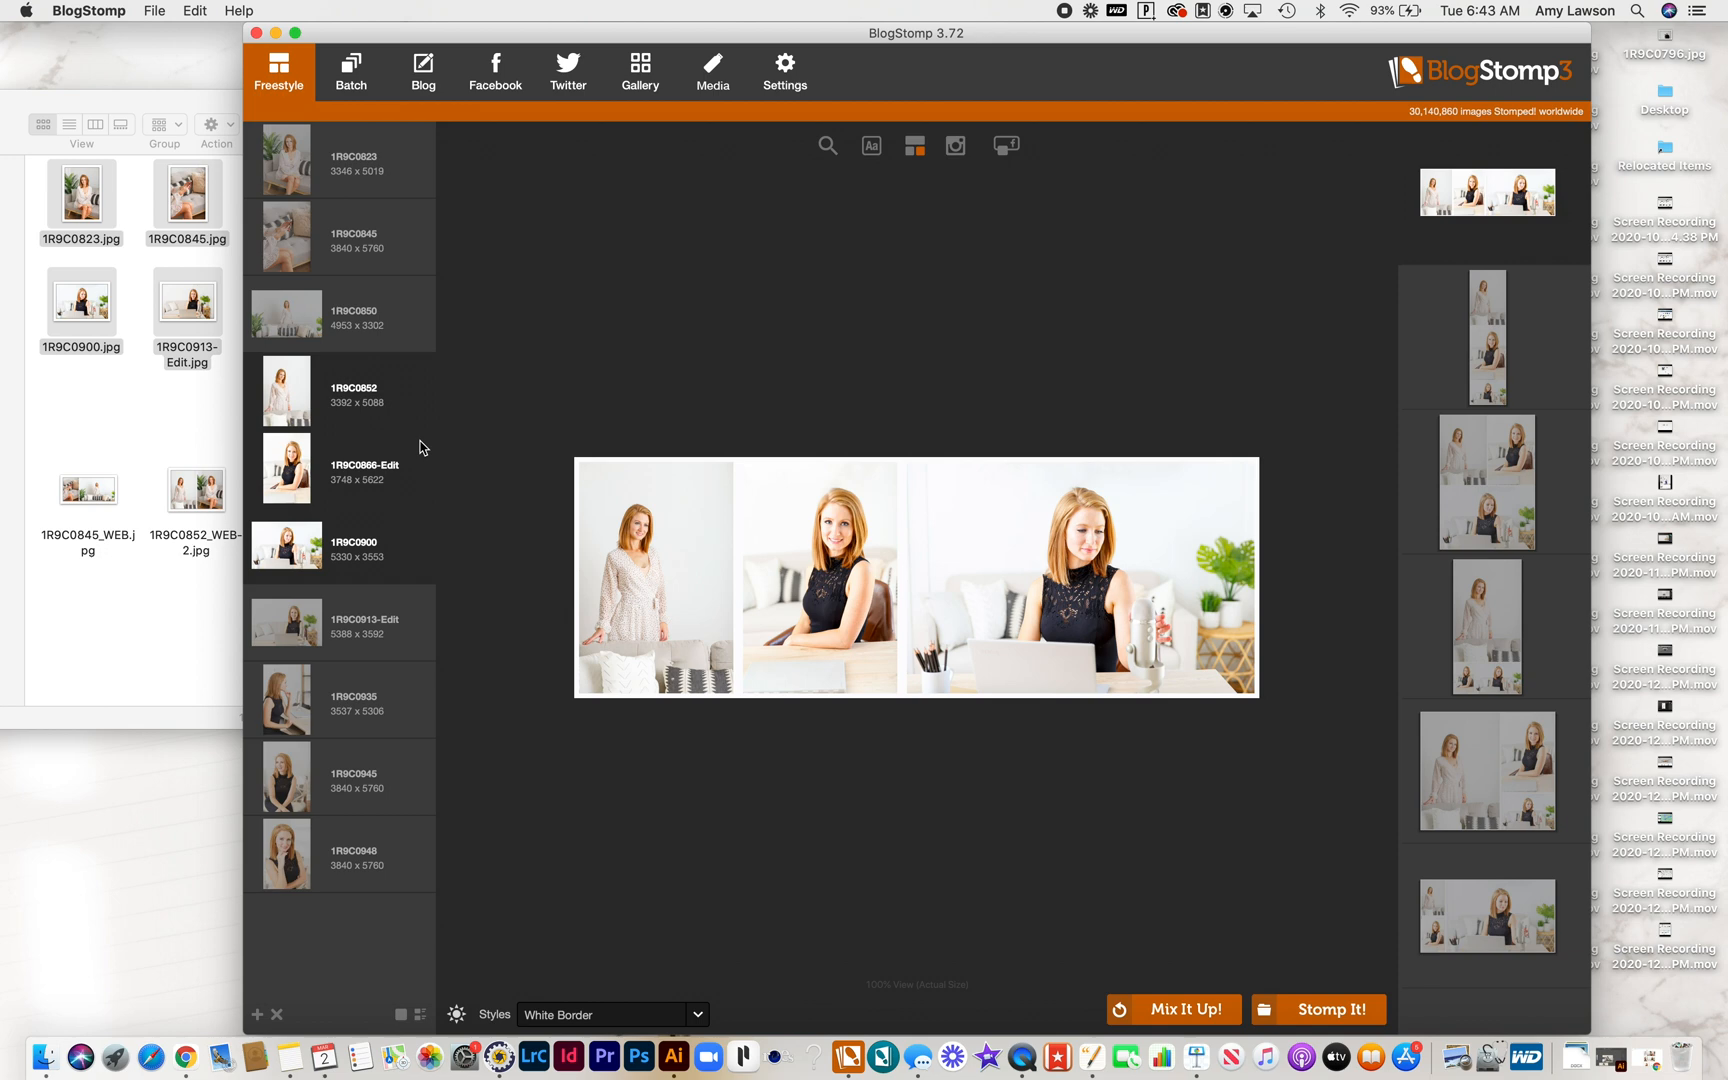
left_click(391, 392)
left_click(348, 327, "super")
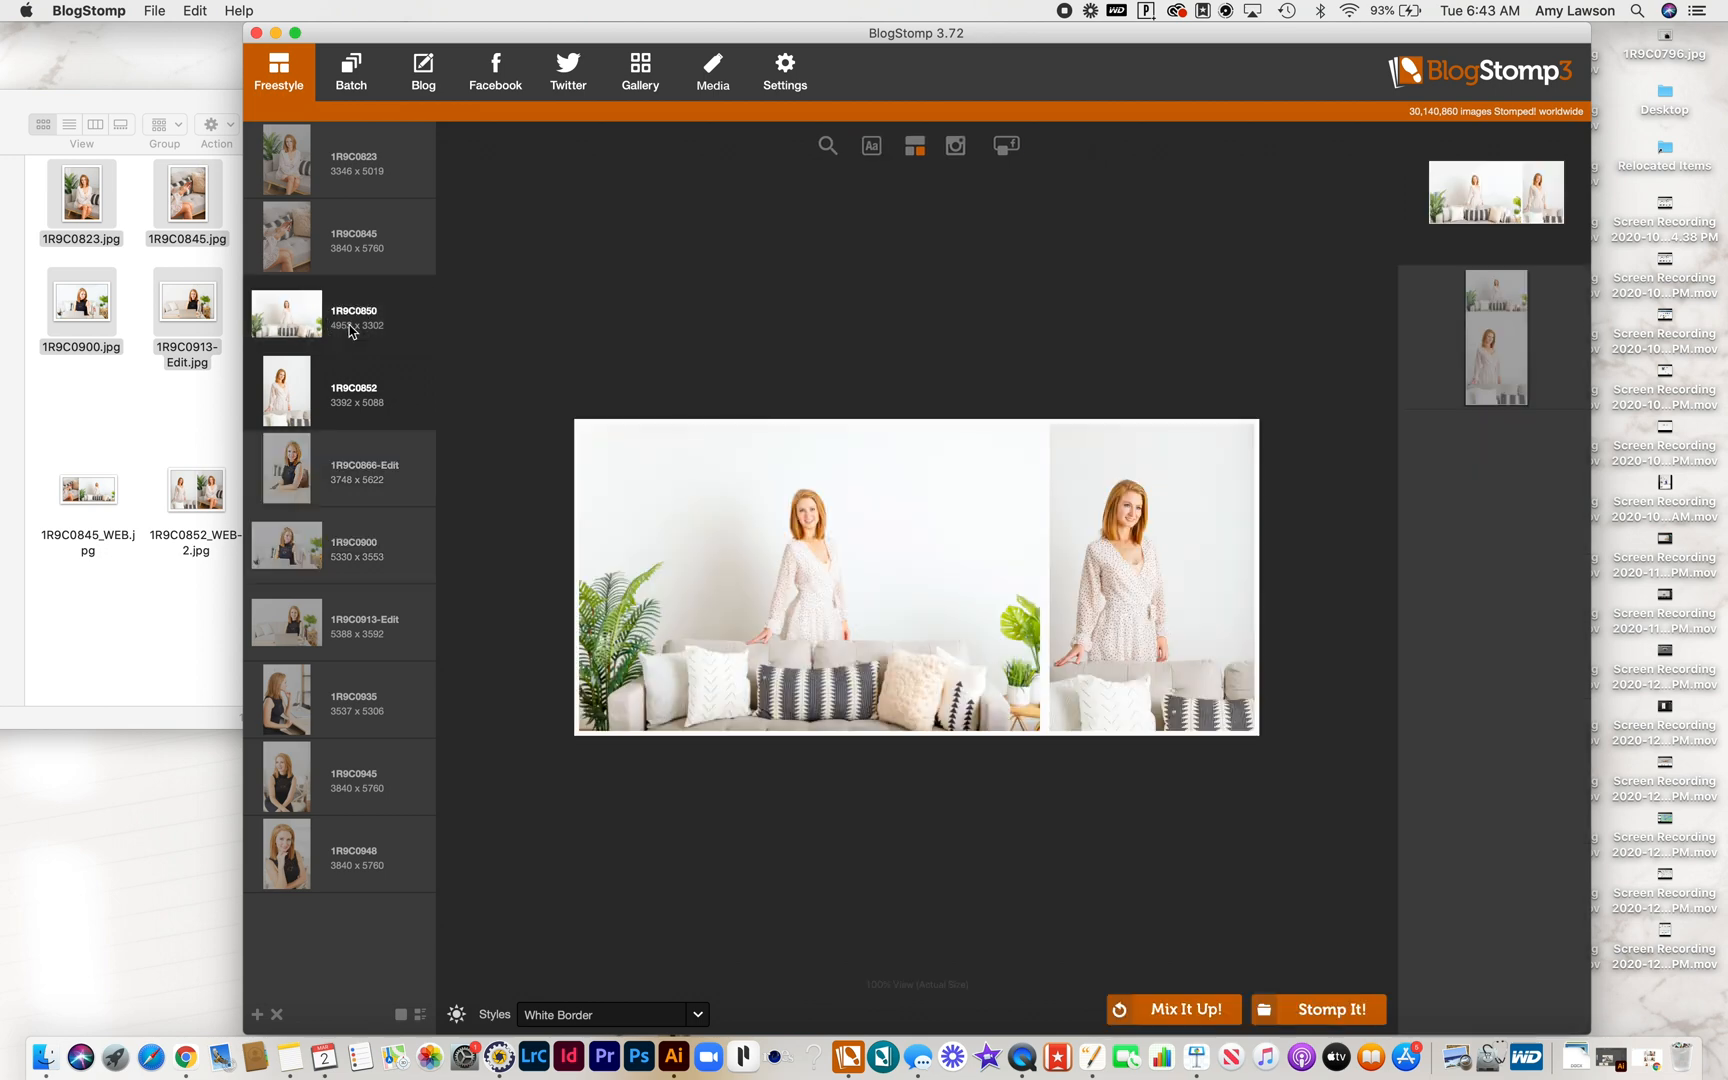
left_click_drag(348, 326, 349, 391)
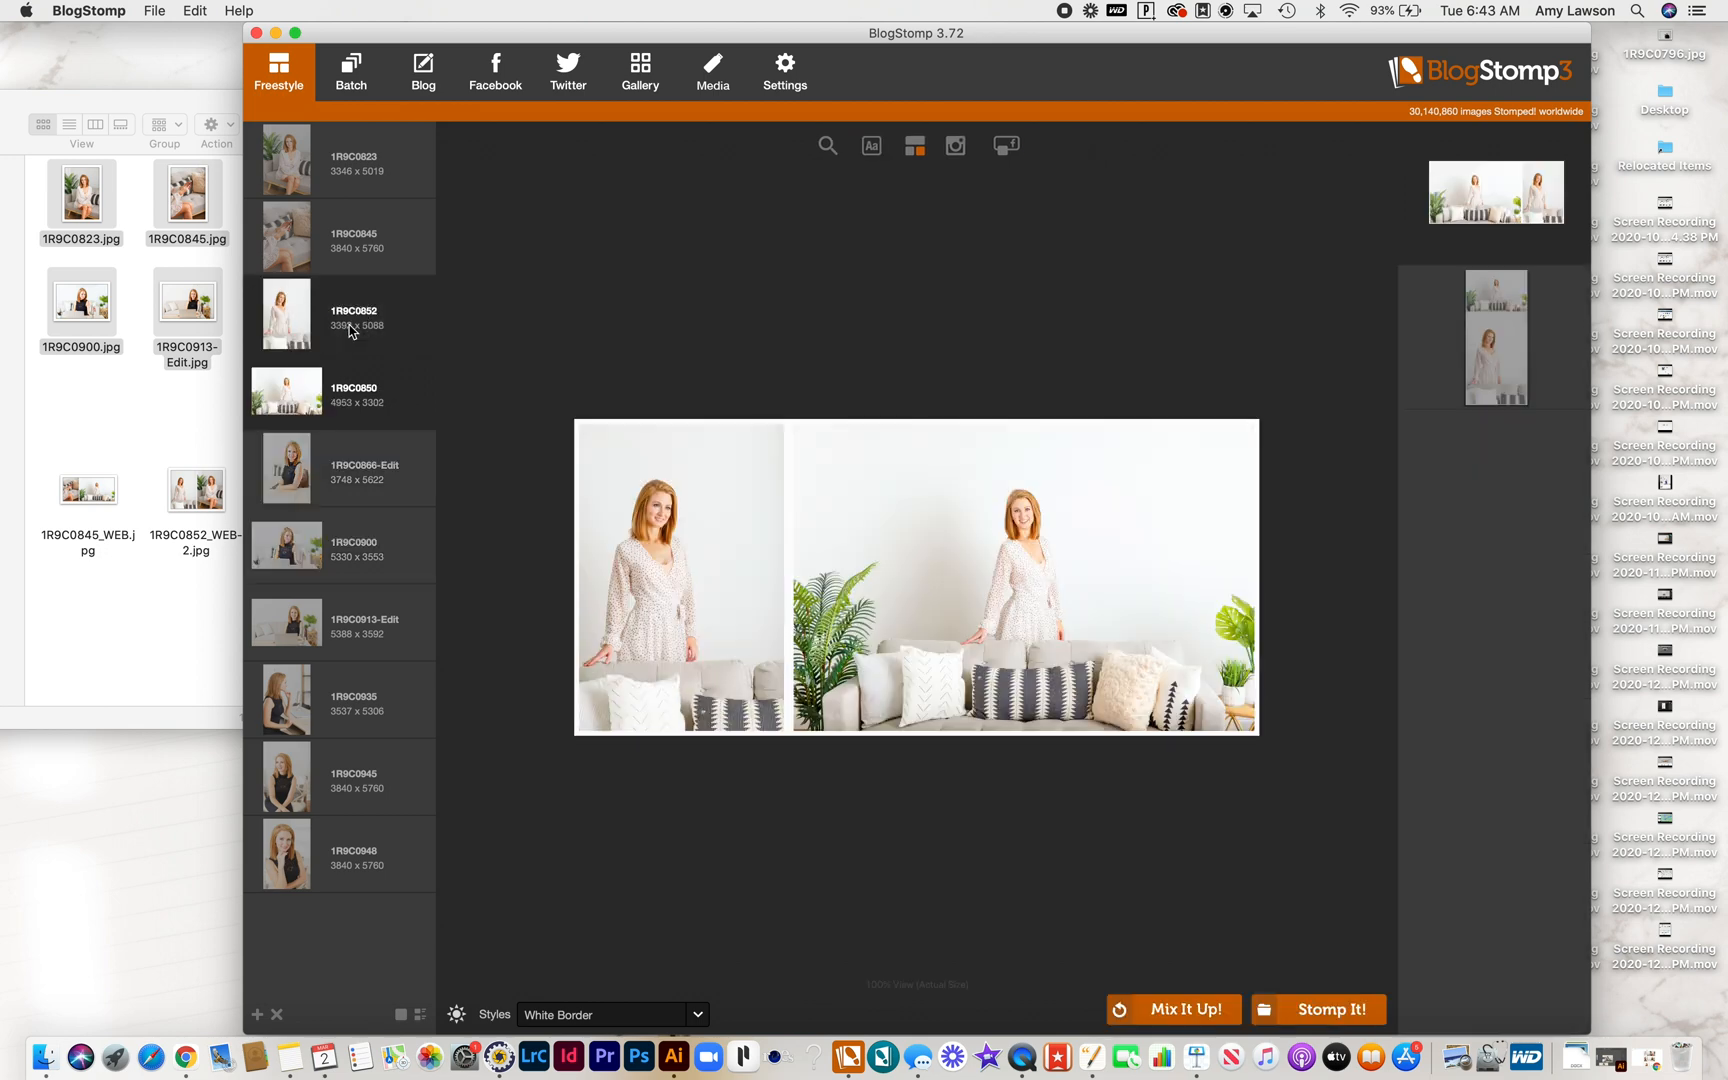
left_click(361, 283)
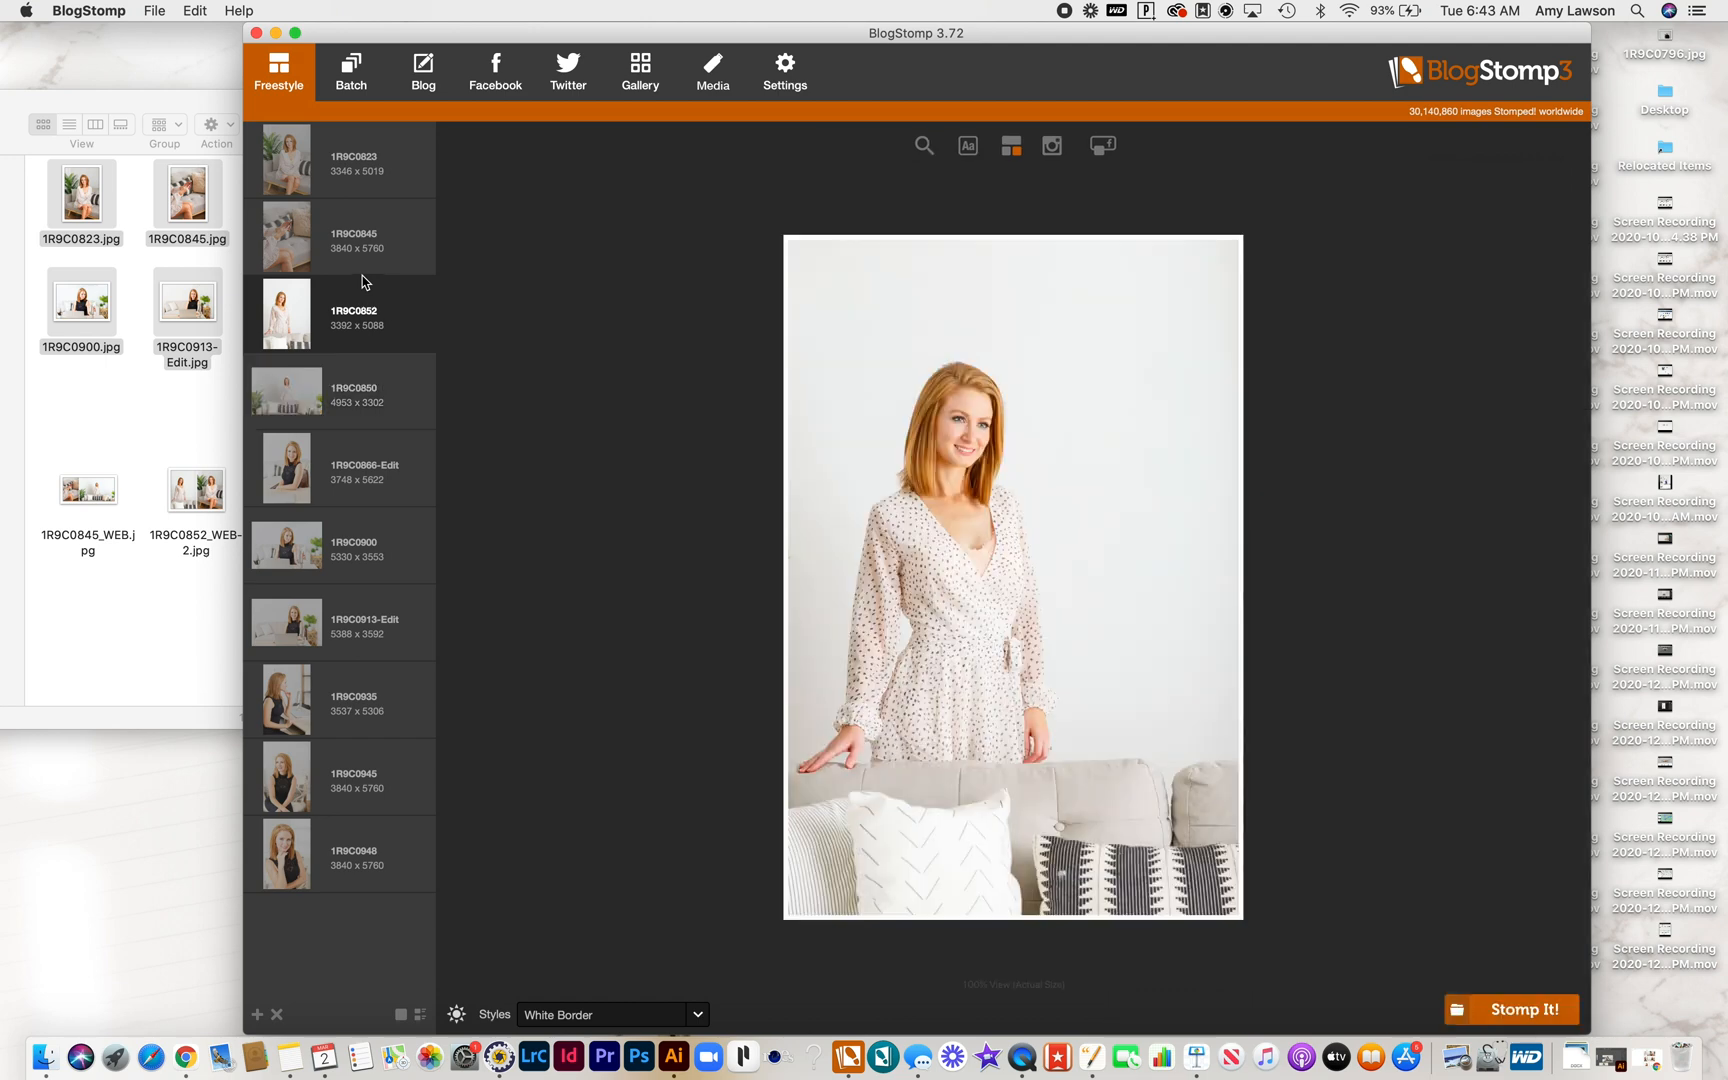
left_click(368, 251, "super")
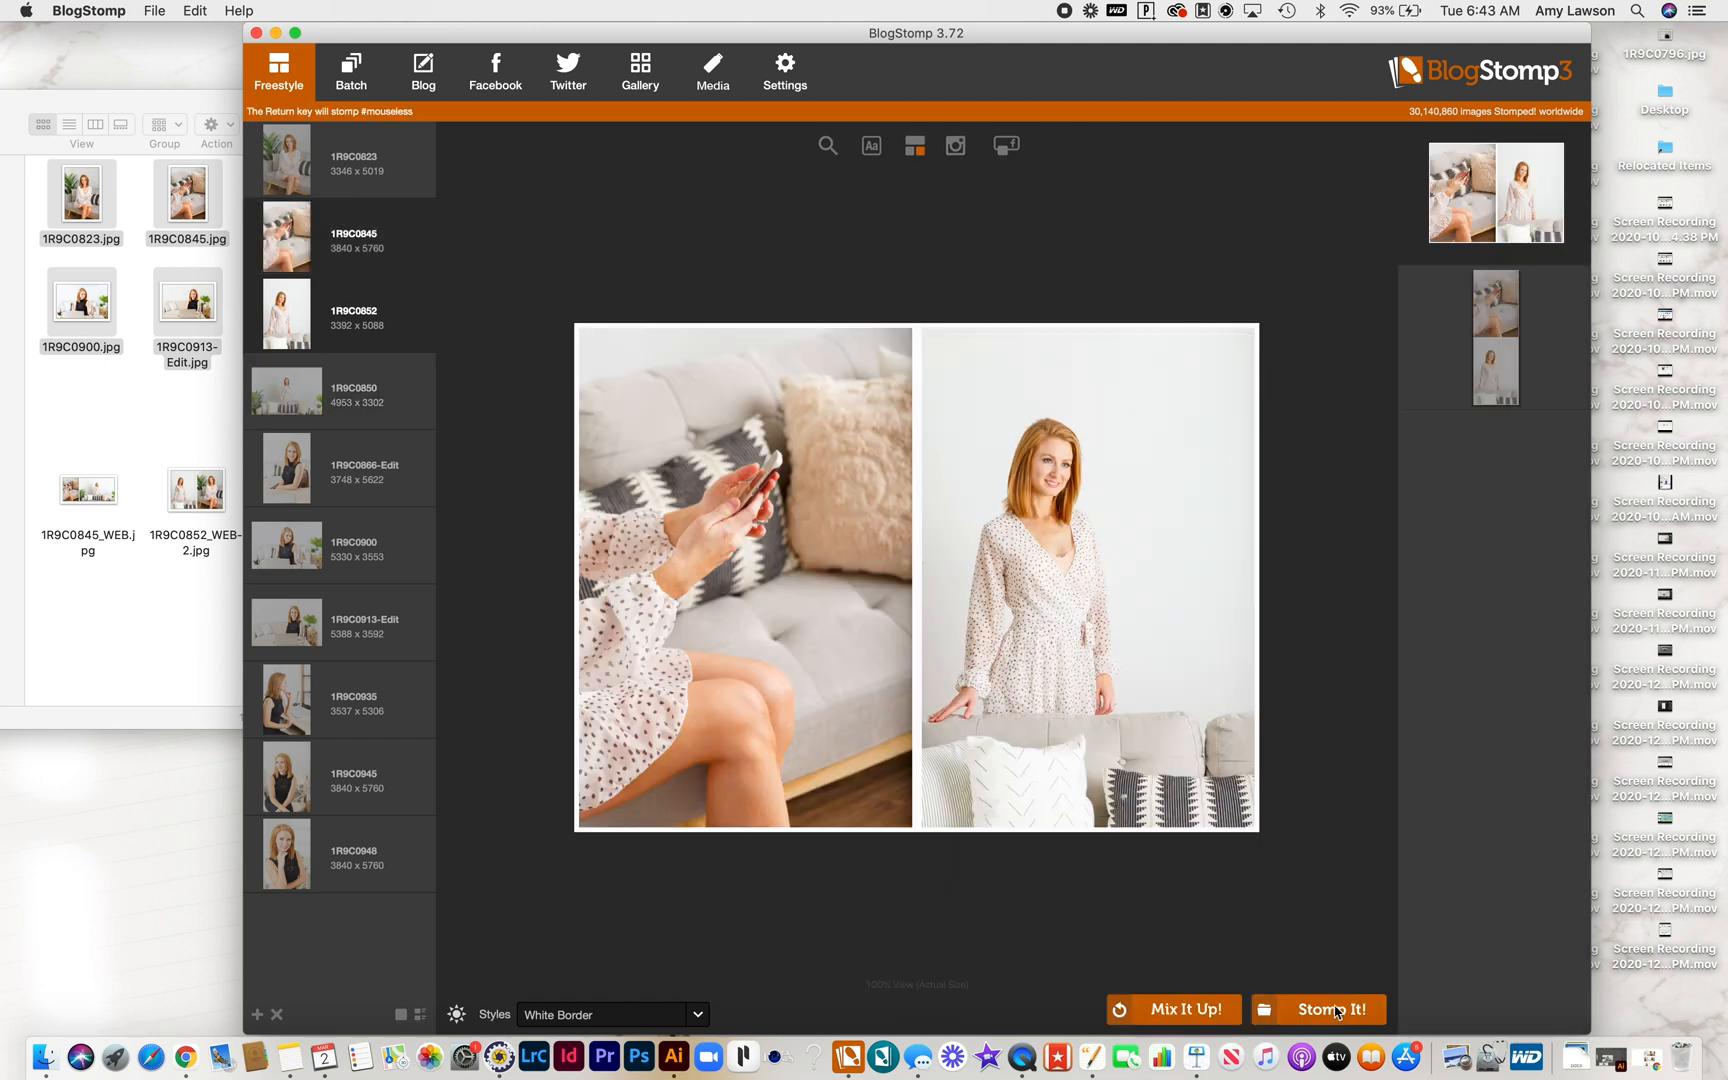
left_click(1189, 1009)
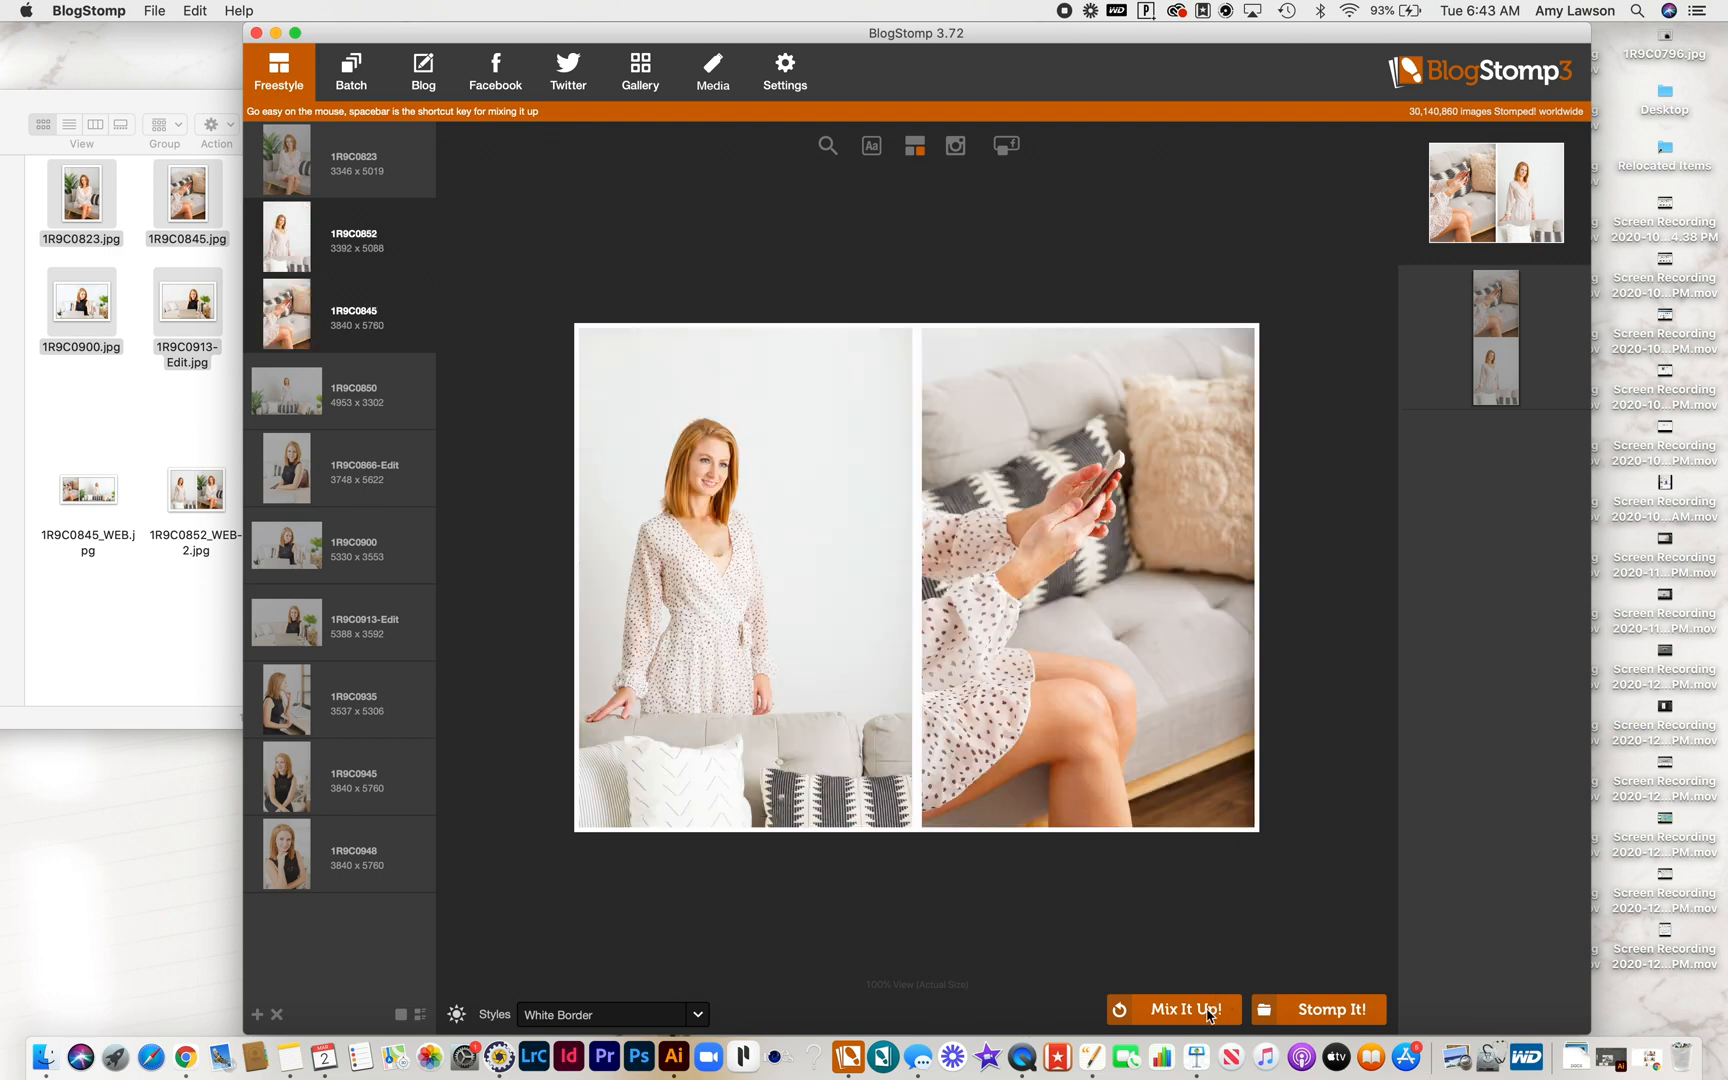
mouse_move(744, 577)
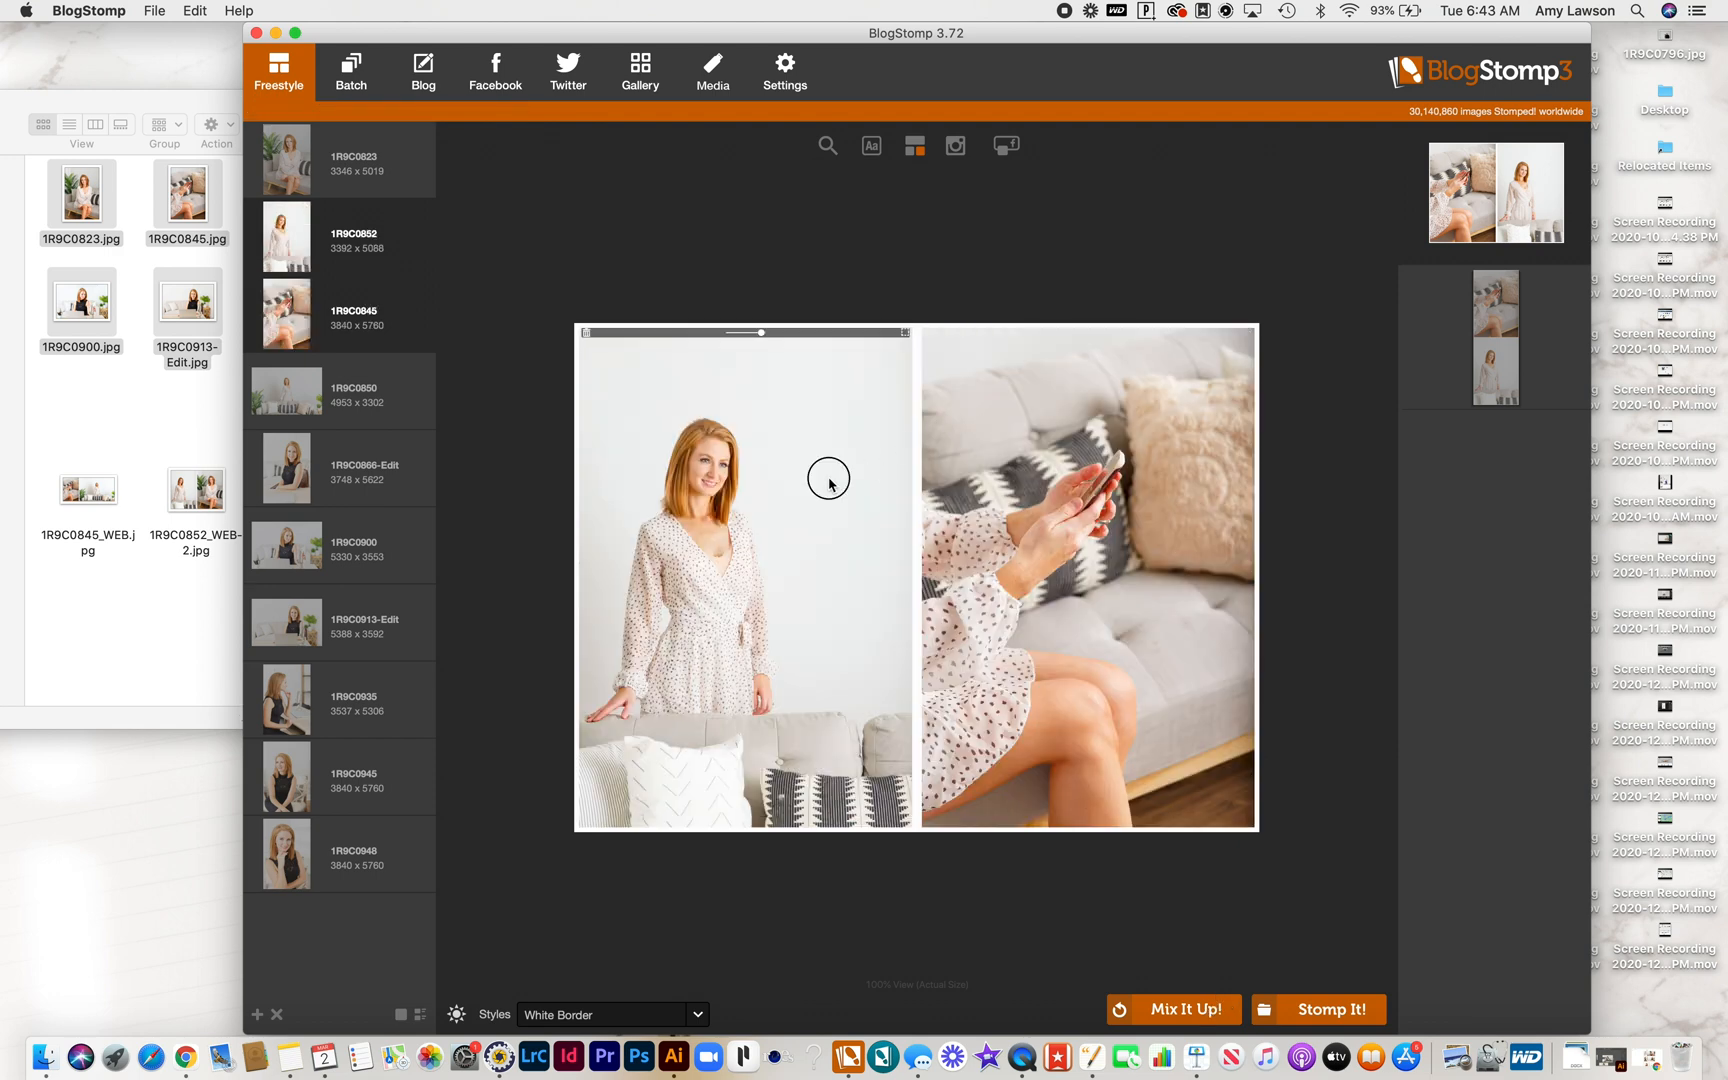
mouse_move(827, 476)
left_mouse_down()
mouse_move(1071, 480)
mouse_move(1143, 498)
left_mouse_up()
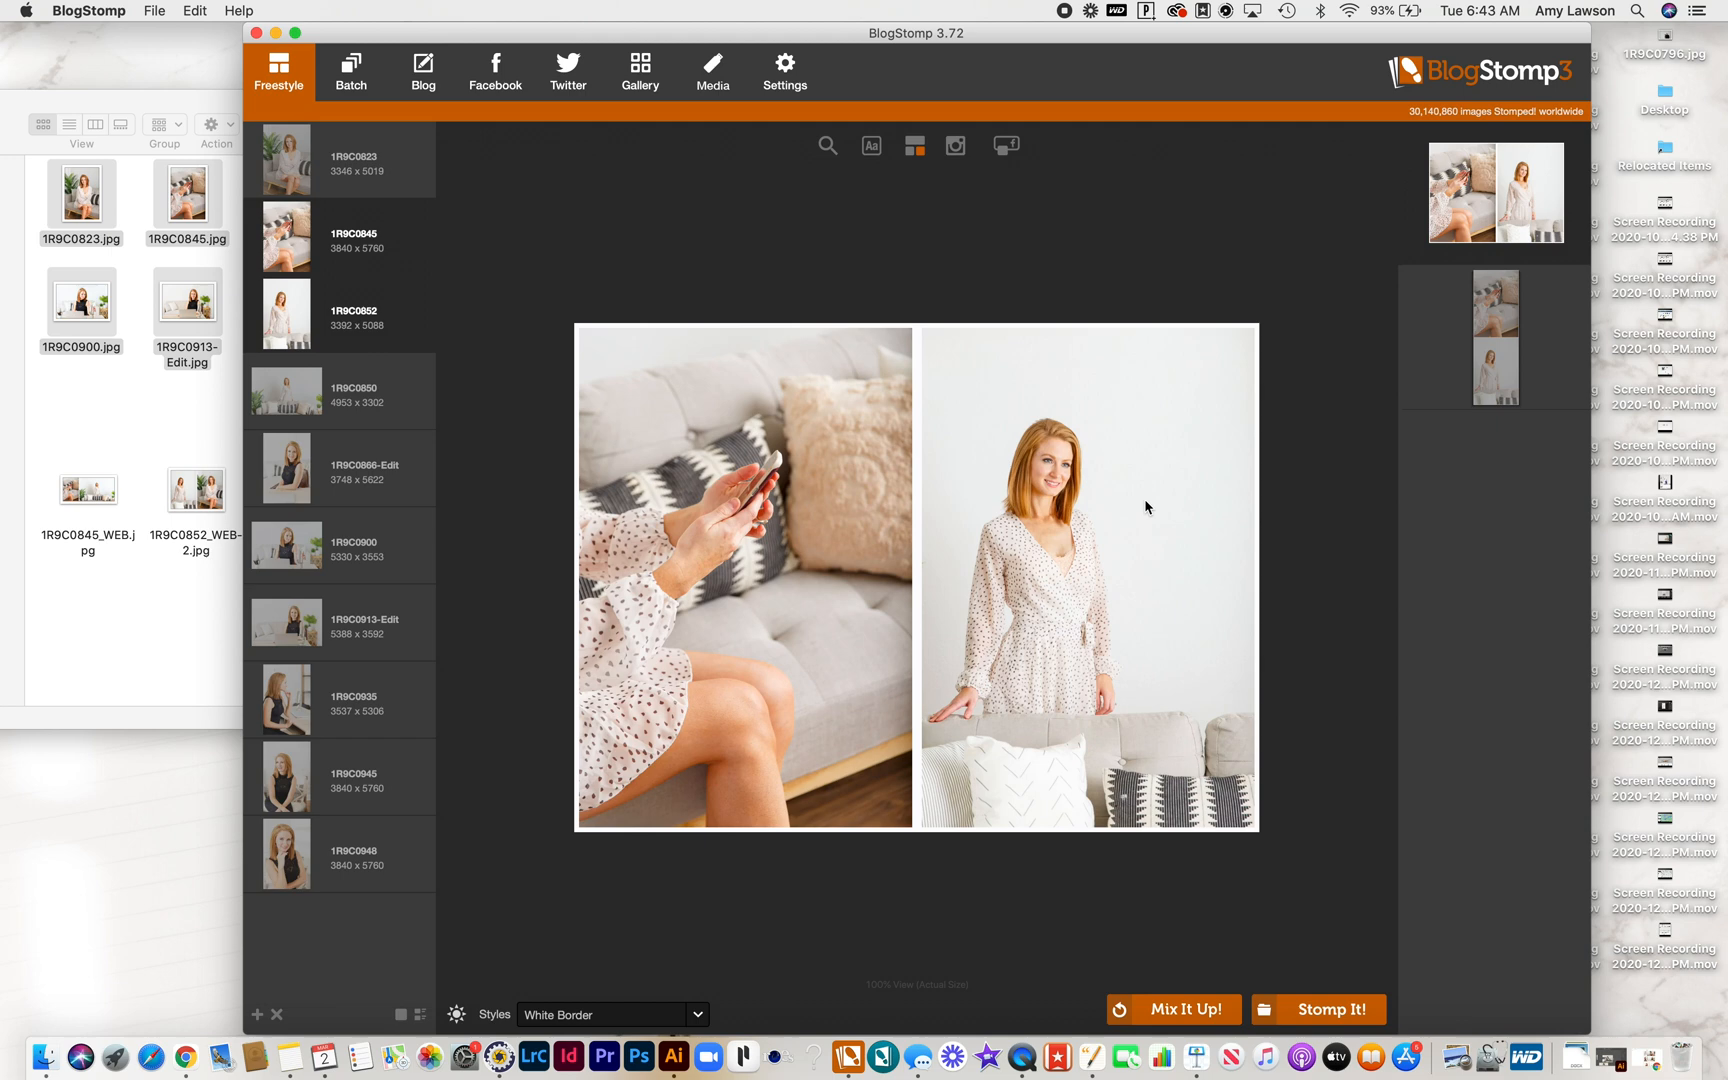
left_click_drag(780, 613, 1154, 637)
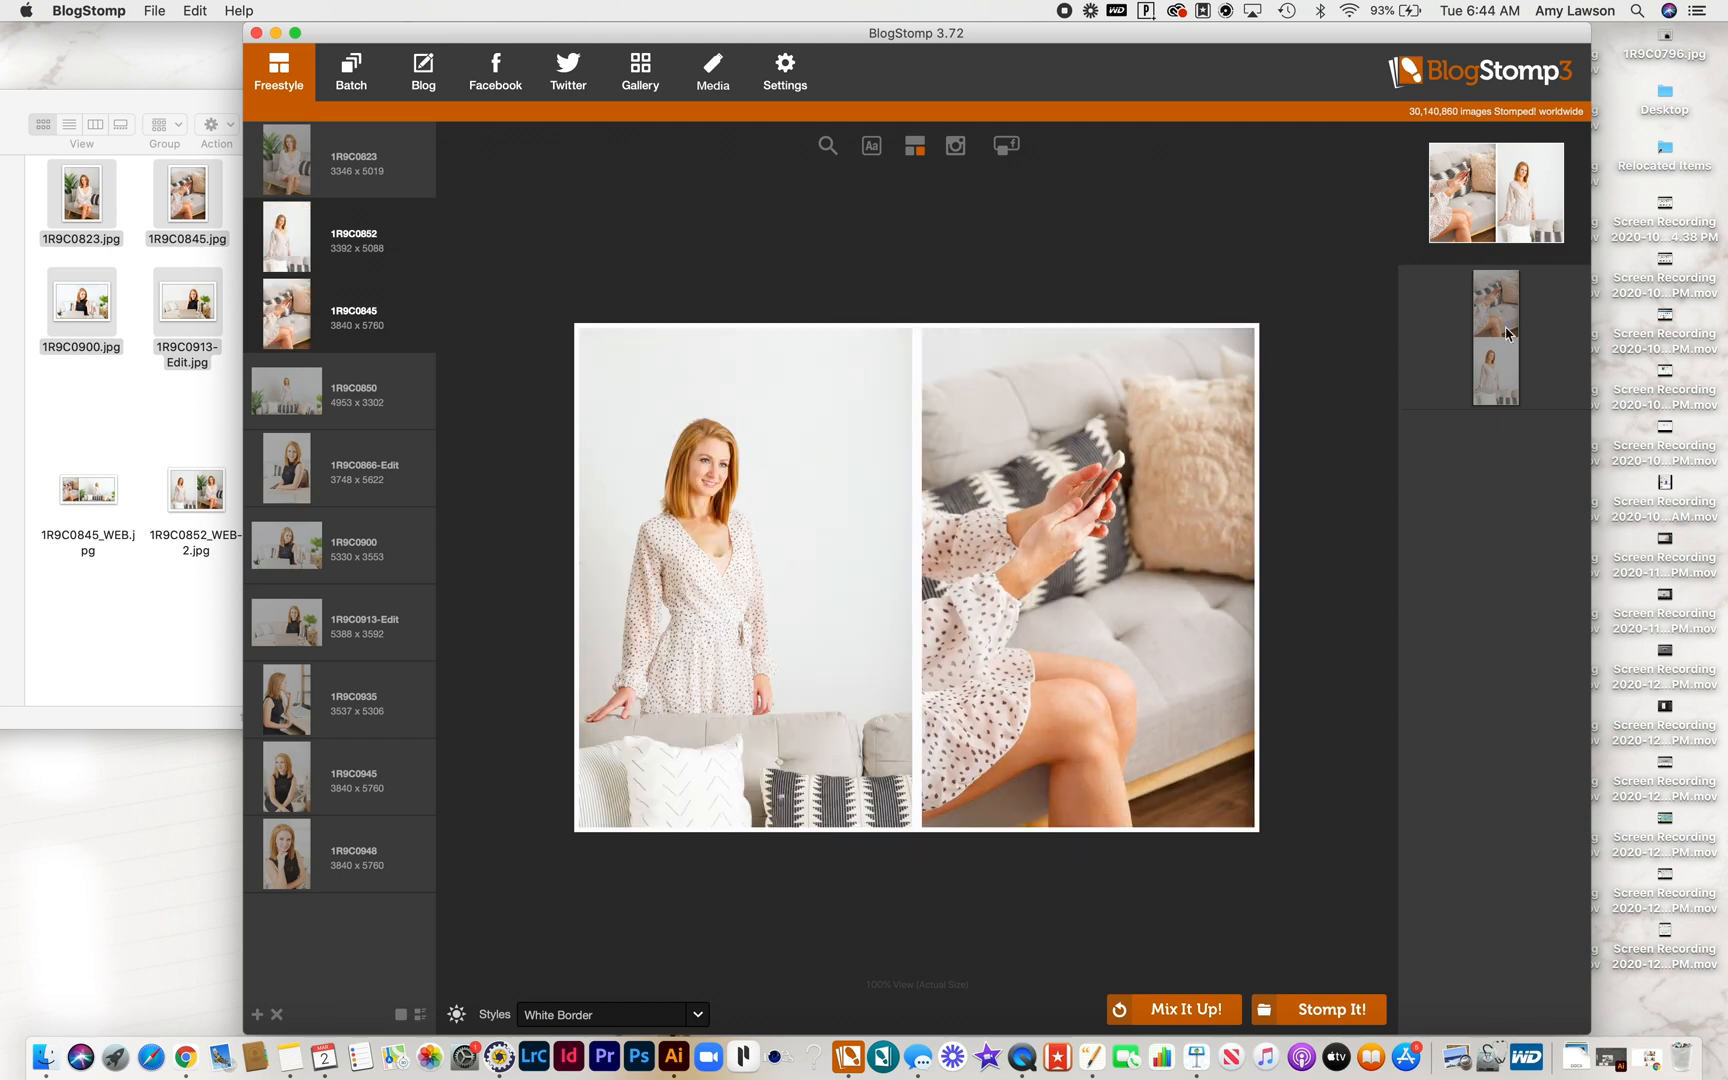
left_click(1495, 359)
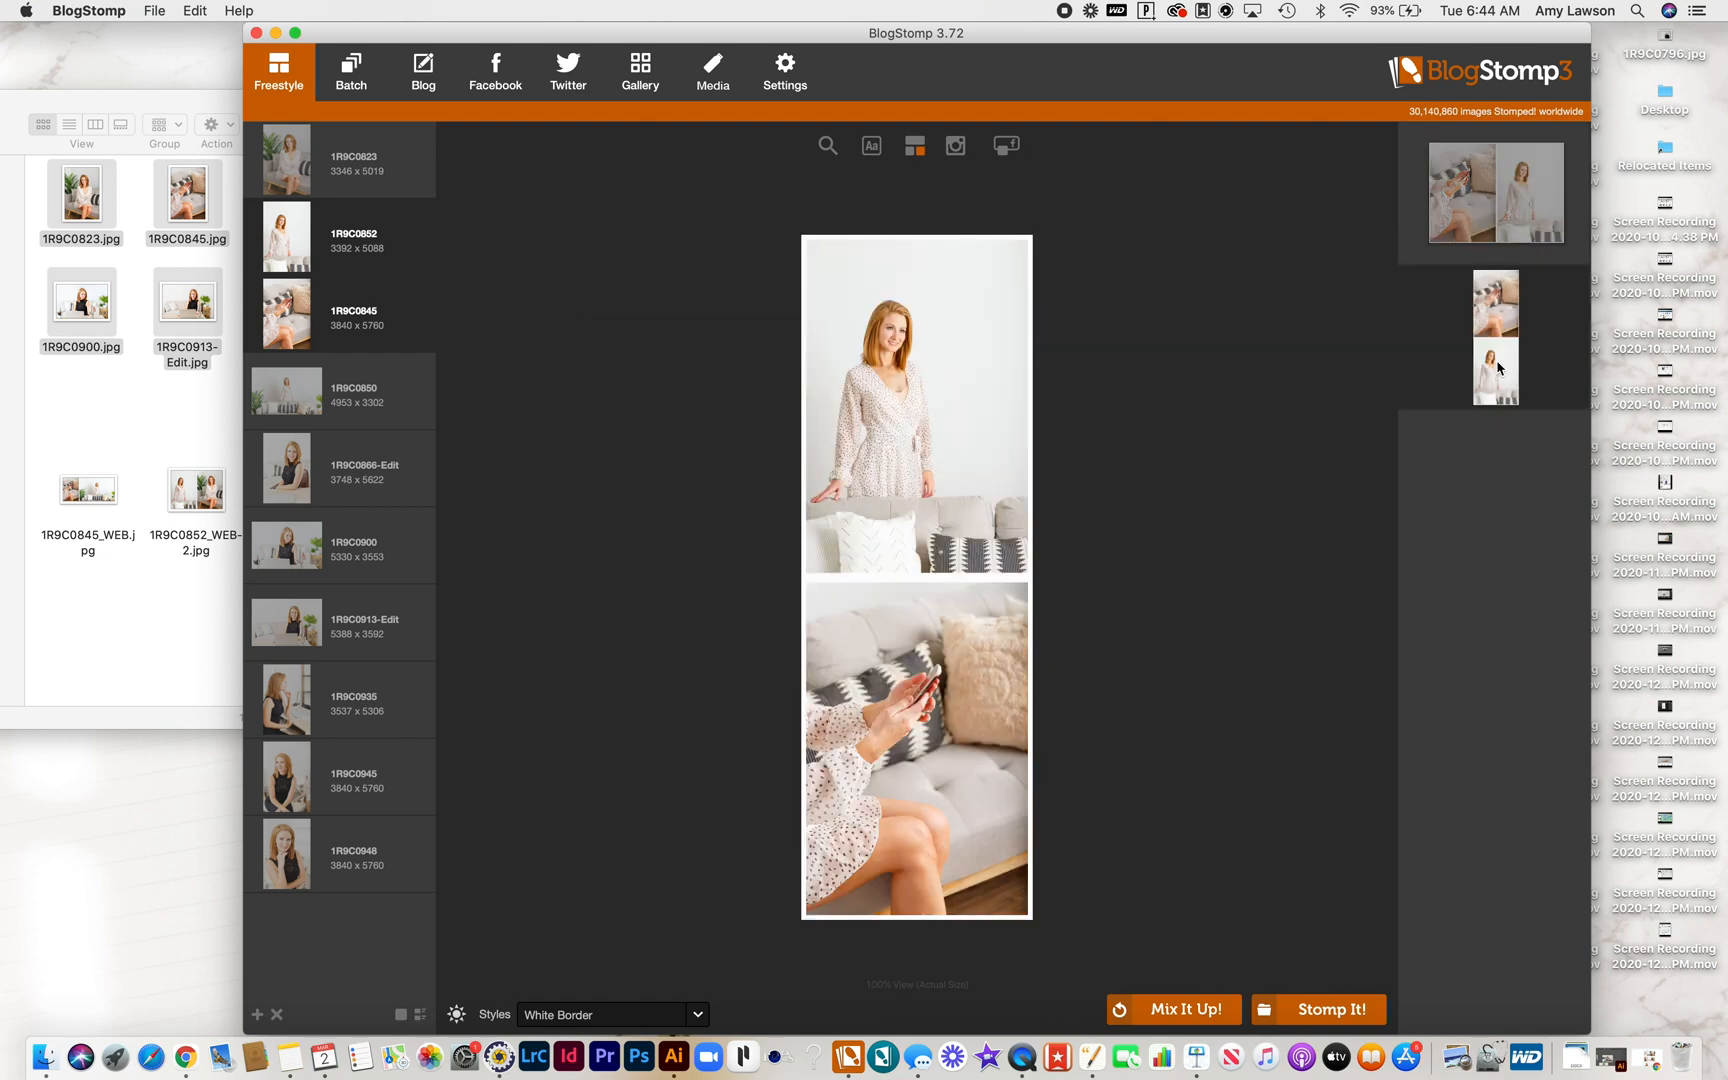
left_click(1486, 216)
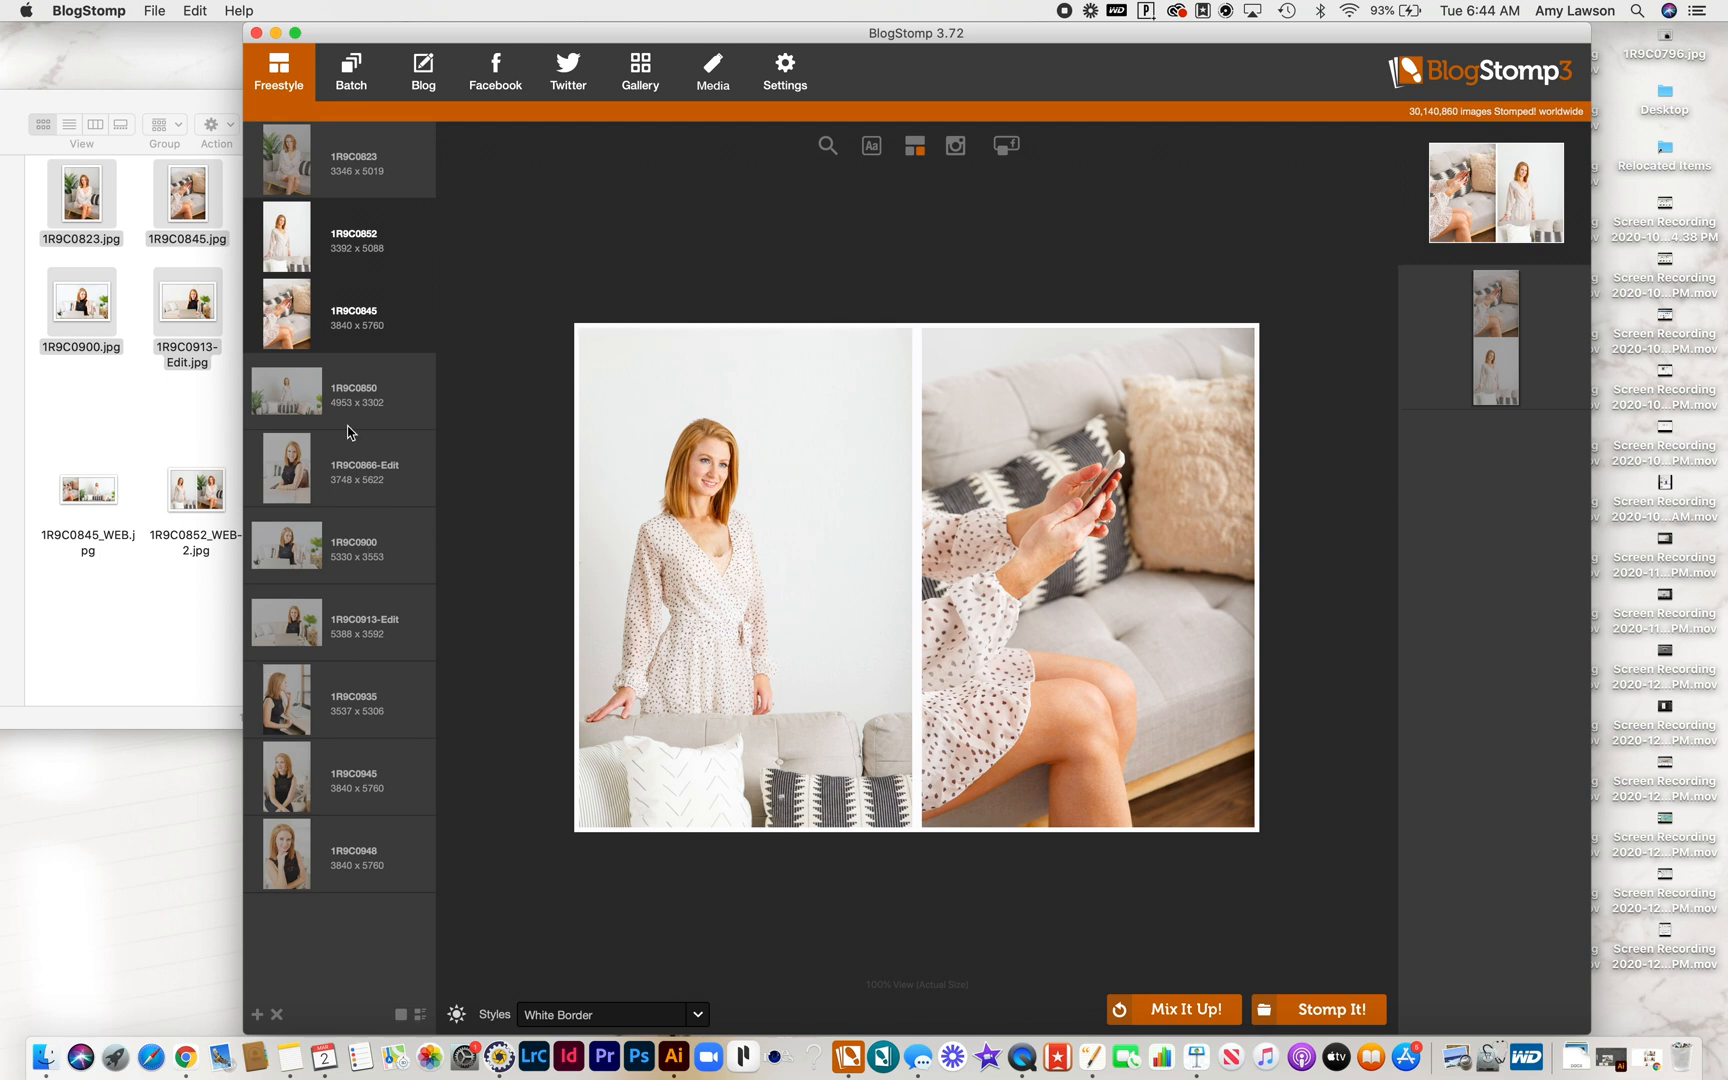
left_click(378, 257)
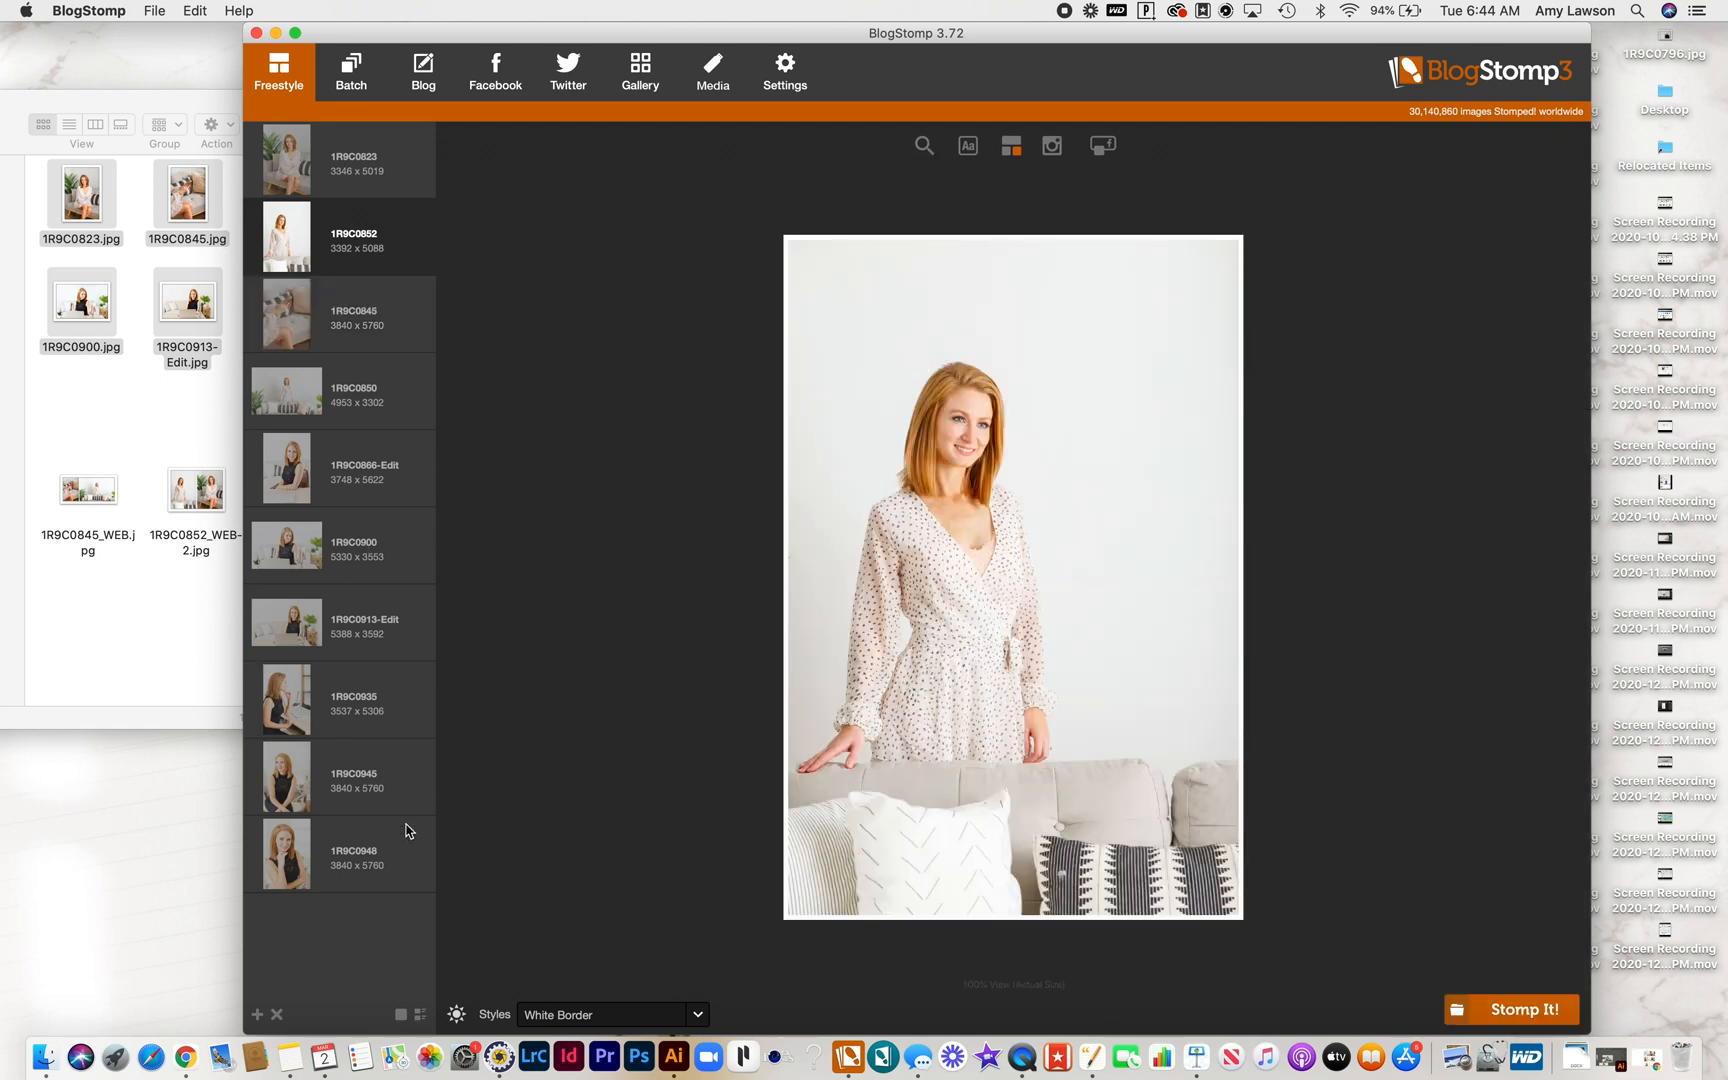
Try pairing 1R9C0945 with 1R9C0948, drop it, and move 1R9C0948 and 1R9C0935 up the list.
left_click(365, 851)
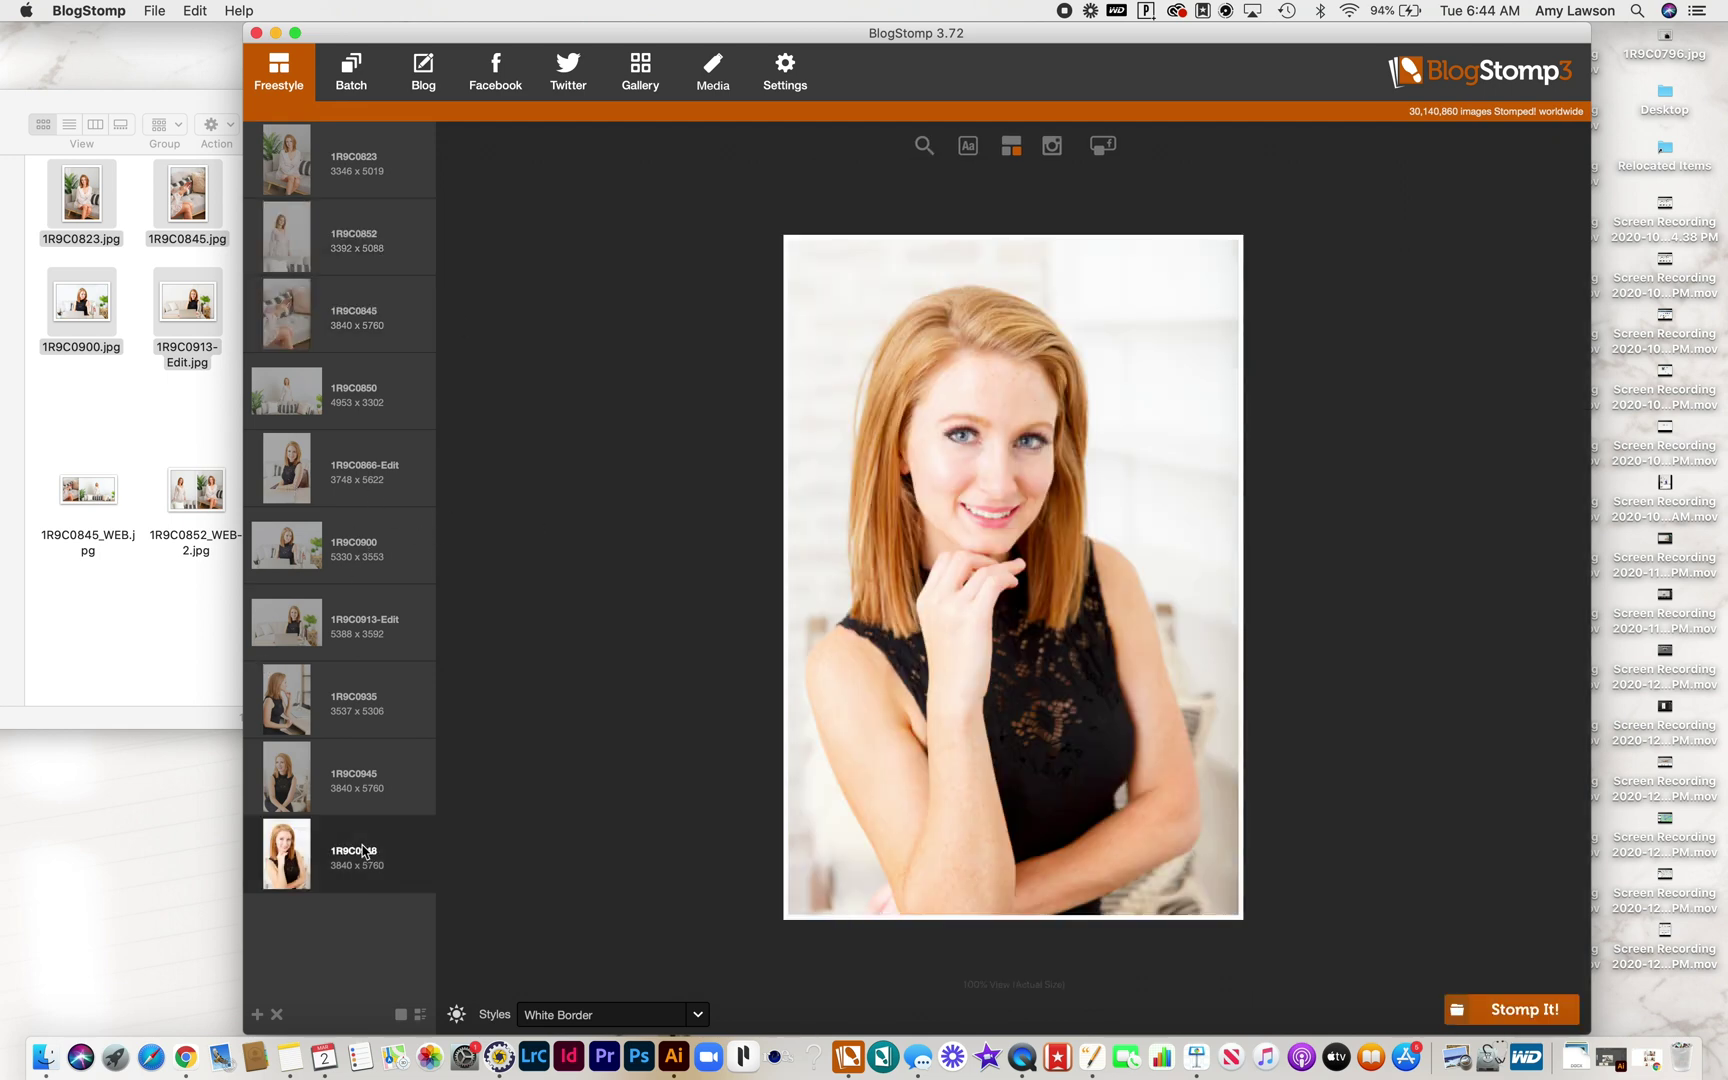
left_click(354, 784, "super")
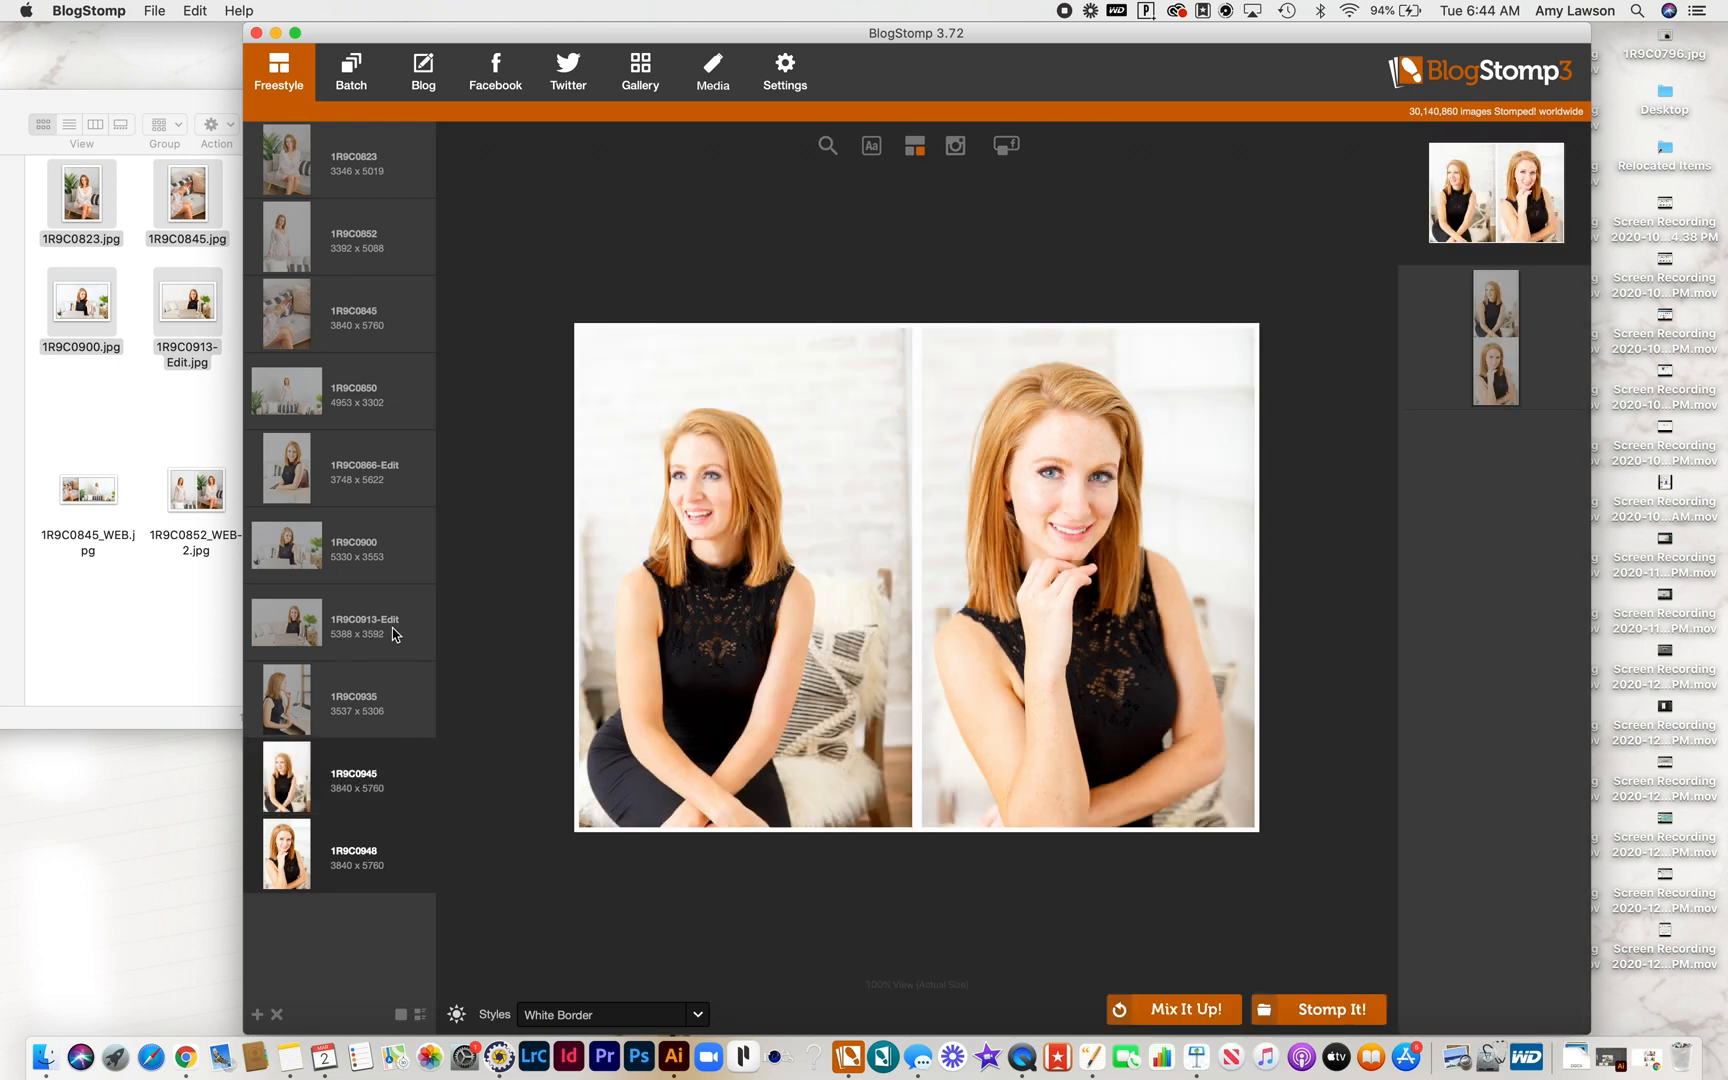
left_click(332, 850)
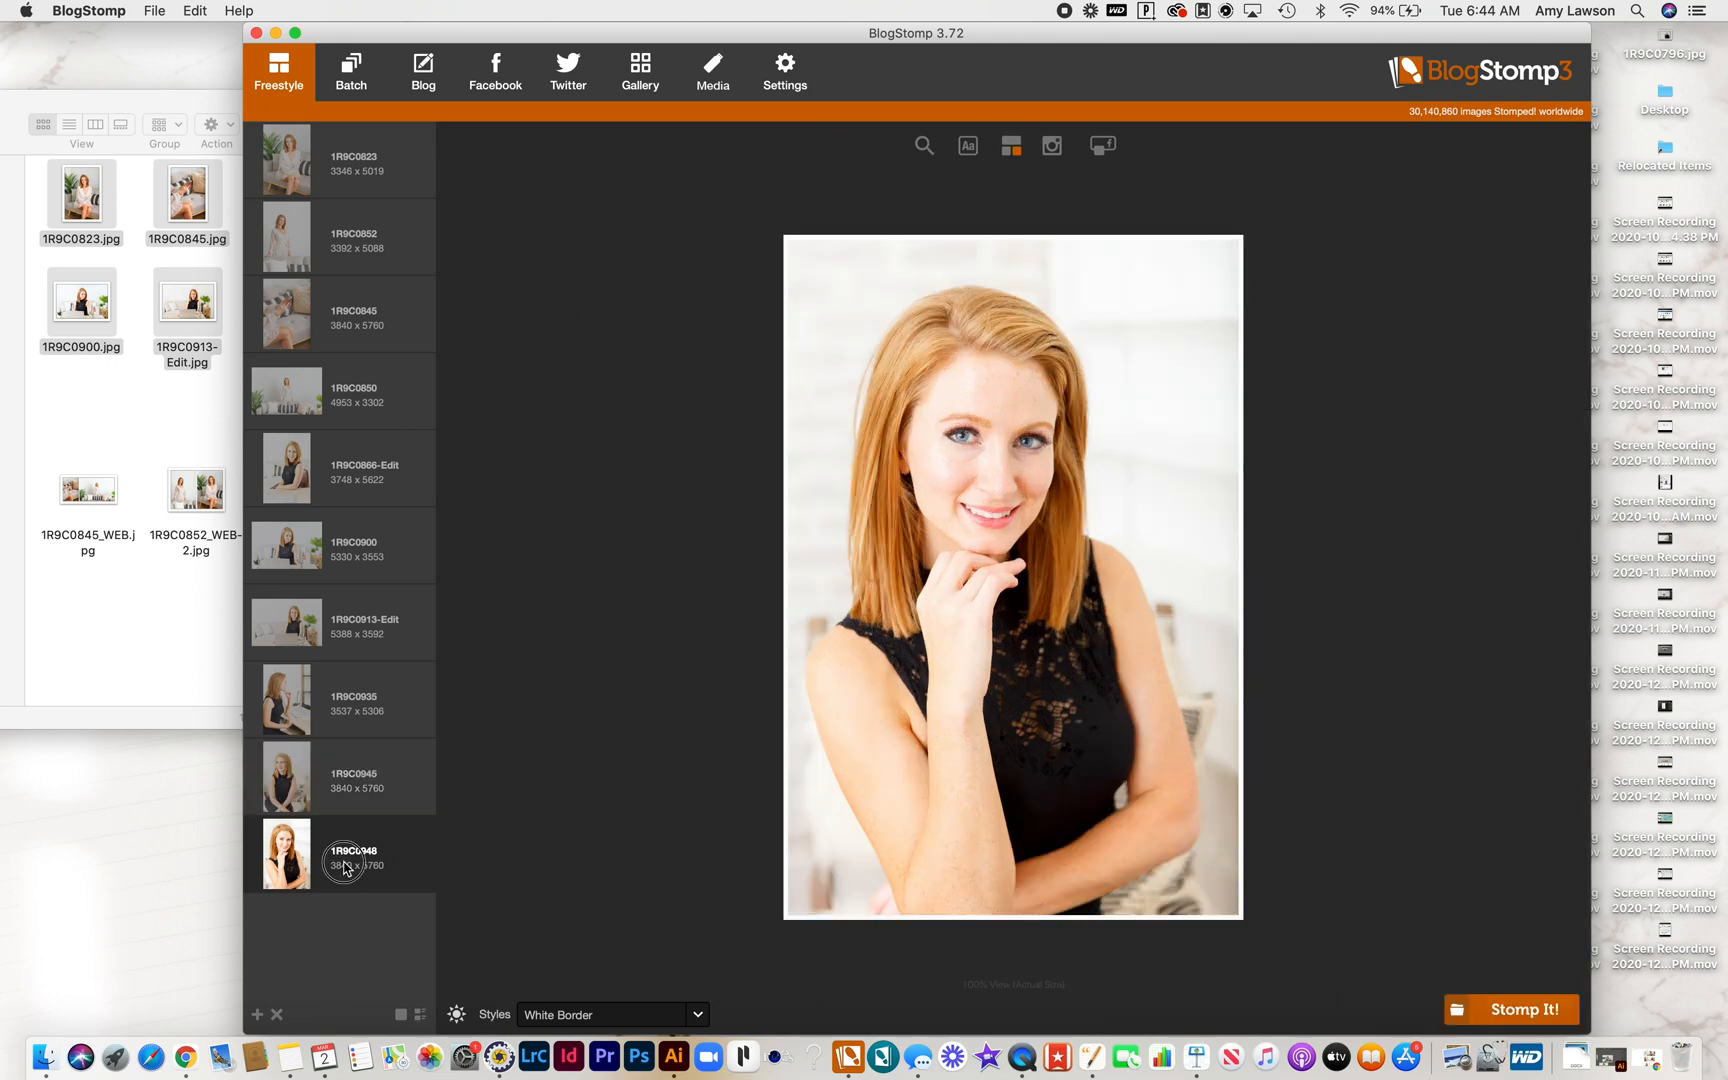
mouse_move(344, 756)
left_mouse_down()
mouse_move(363, 696)
mouse_move(351, 614)
left_mouse_up()
left_click(362, 695)
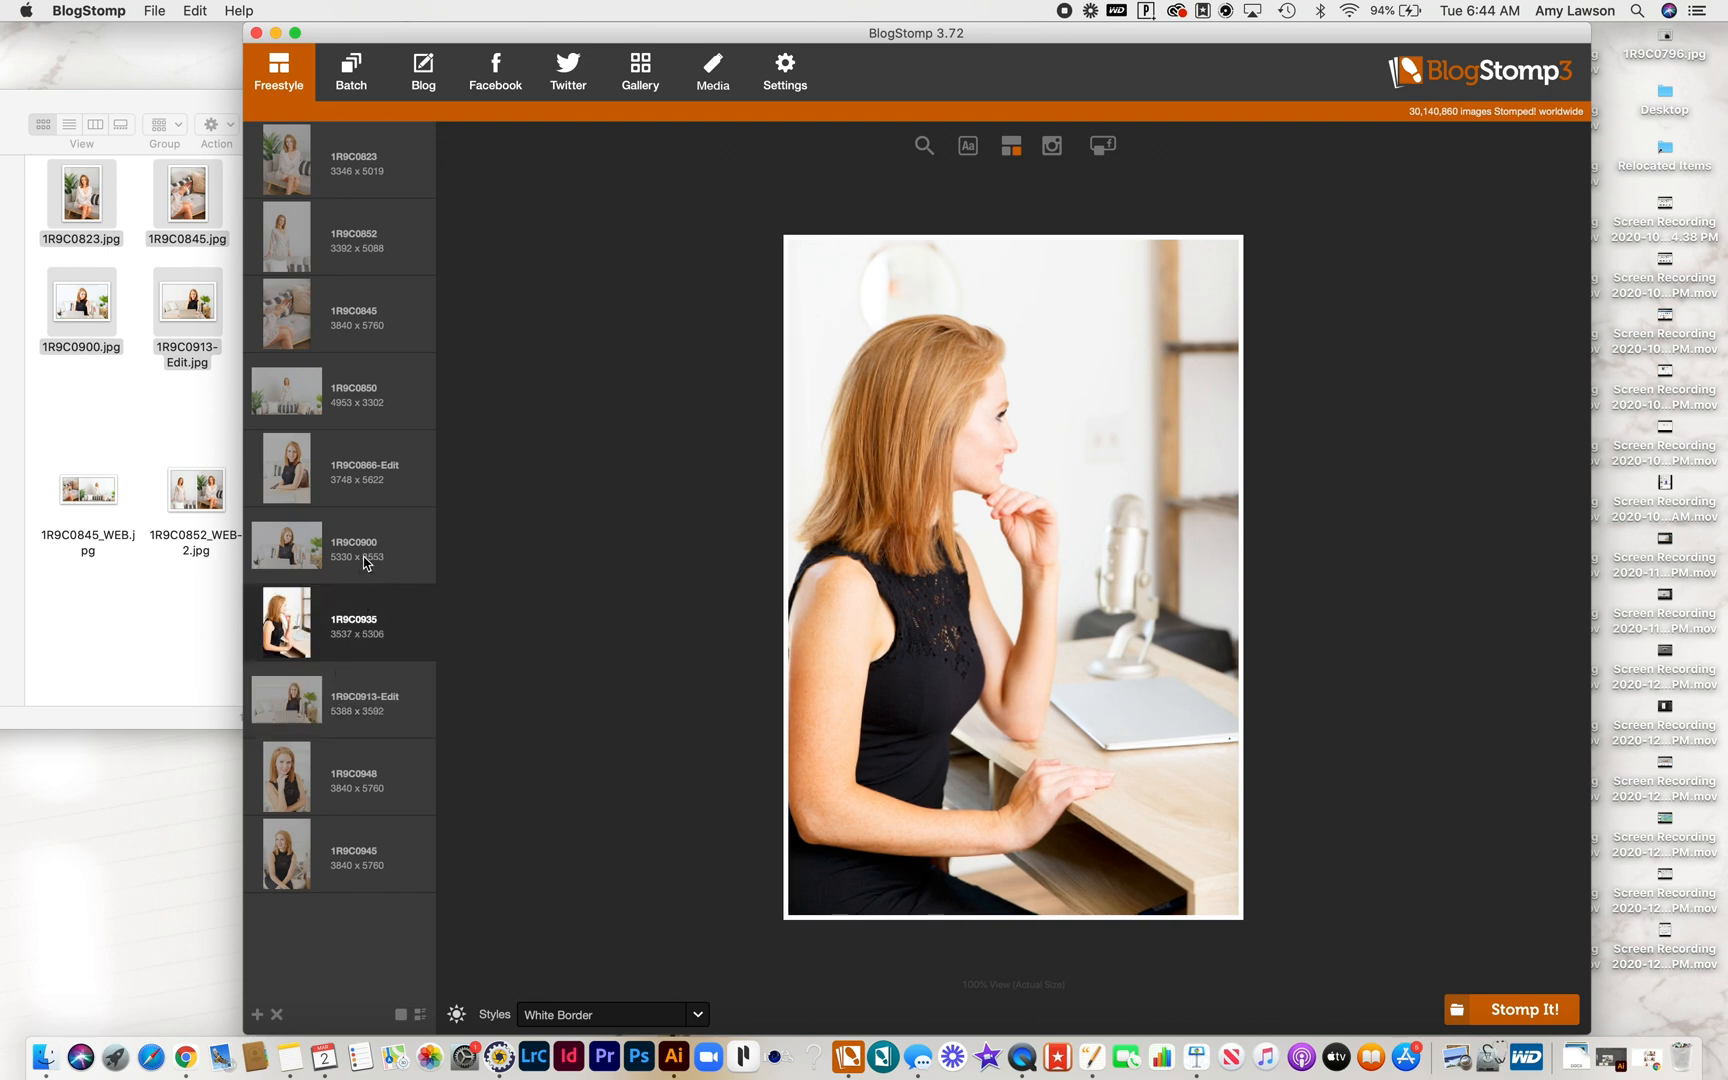
Combine 1R9C0866-Edit, 1R9C0900 and 1R9C0935, shuffling until the laptop shot sits in the middle.
left_click(370, 487)
left_click(353, 545, "super")
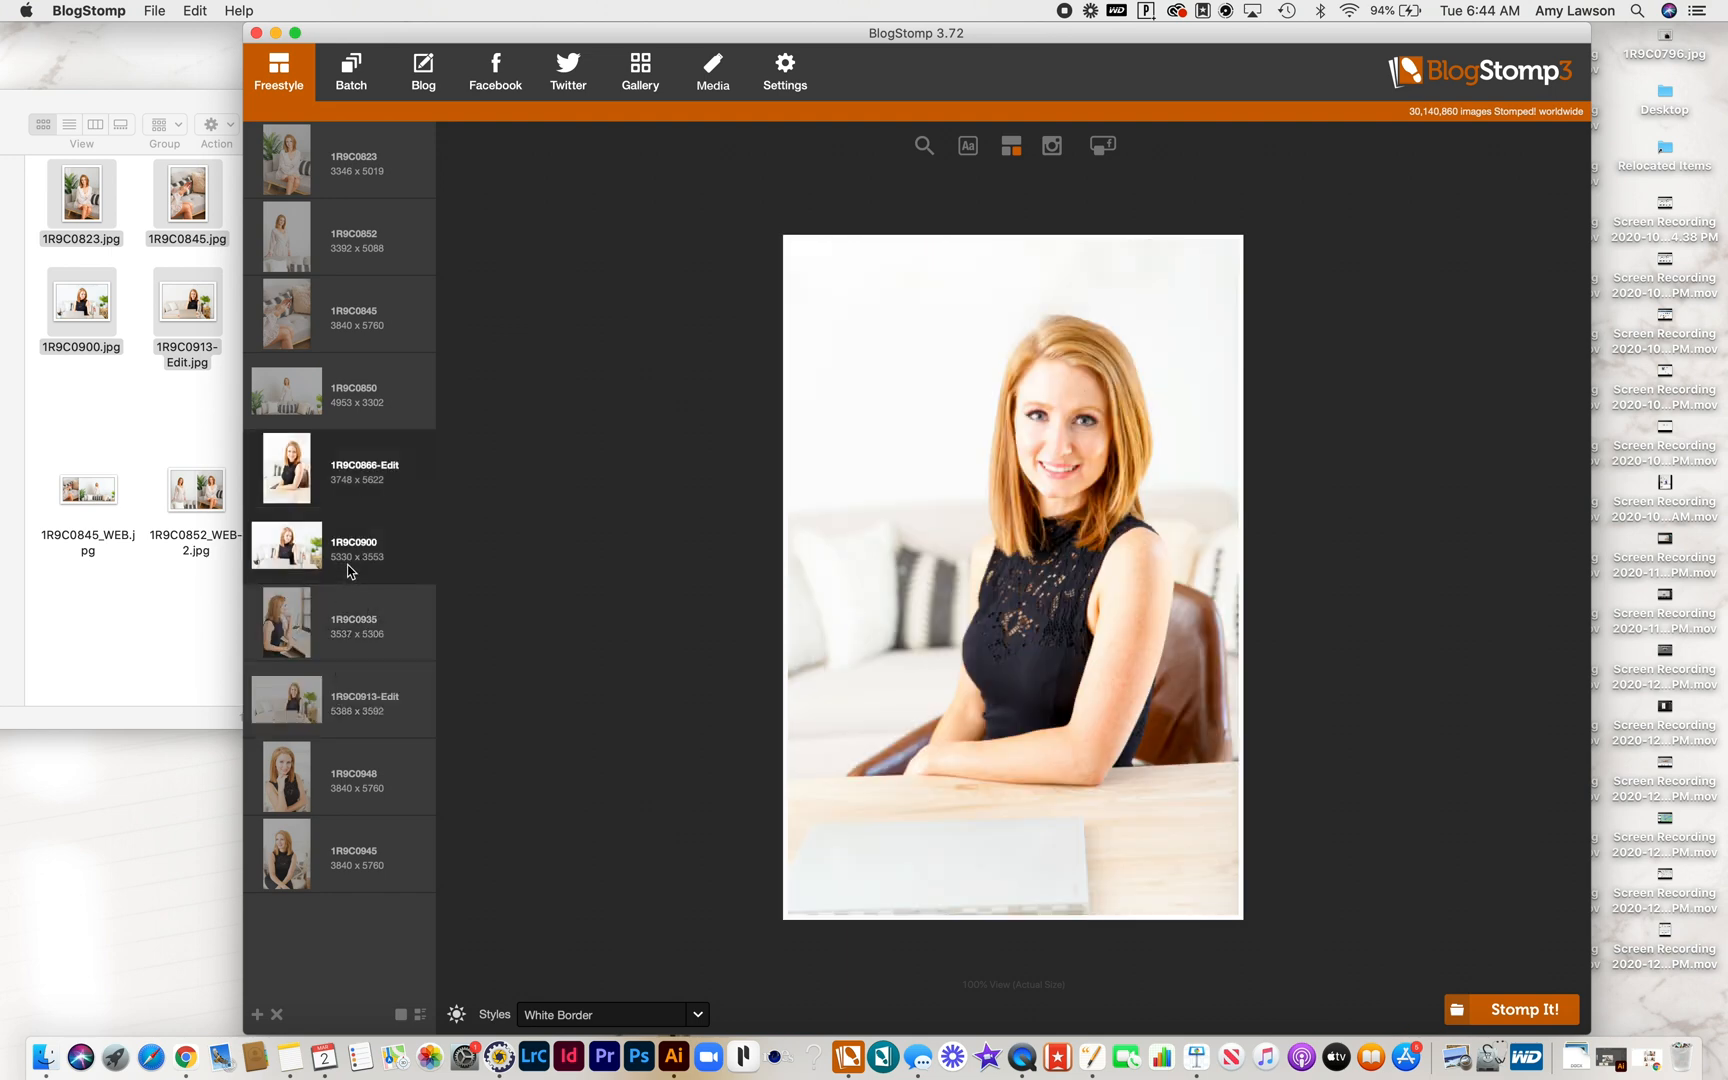
left_click(308, 624, "super")
mouse_move(847, 677)
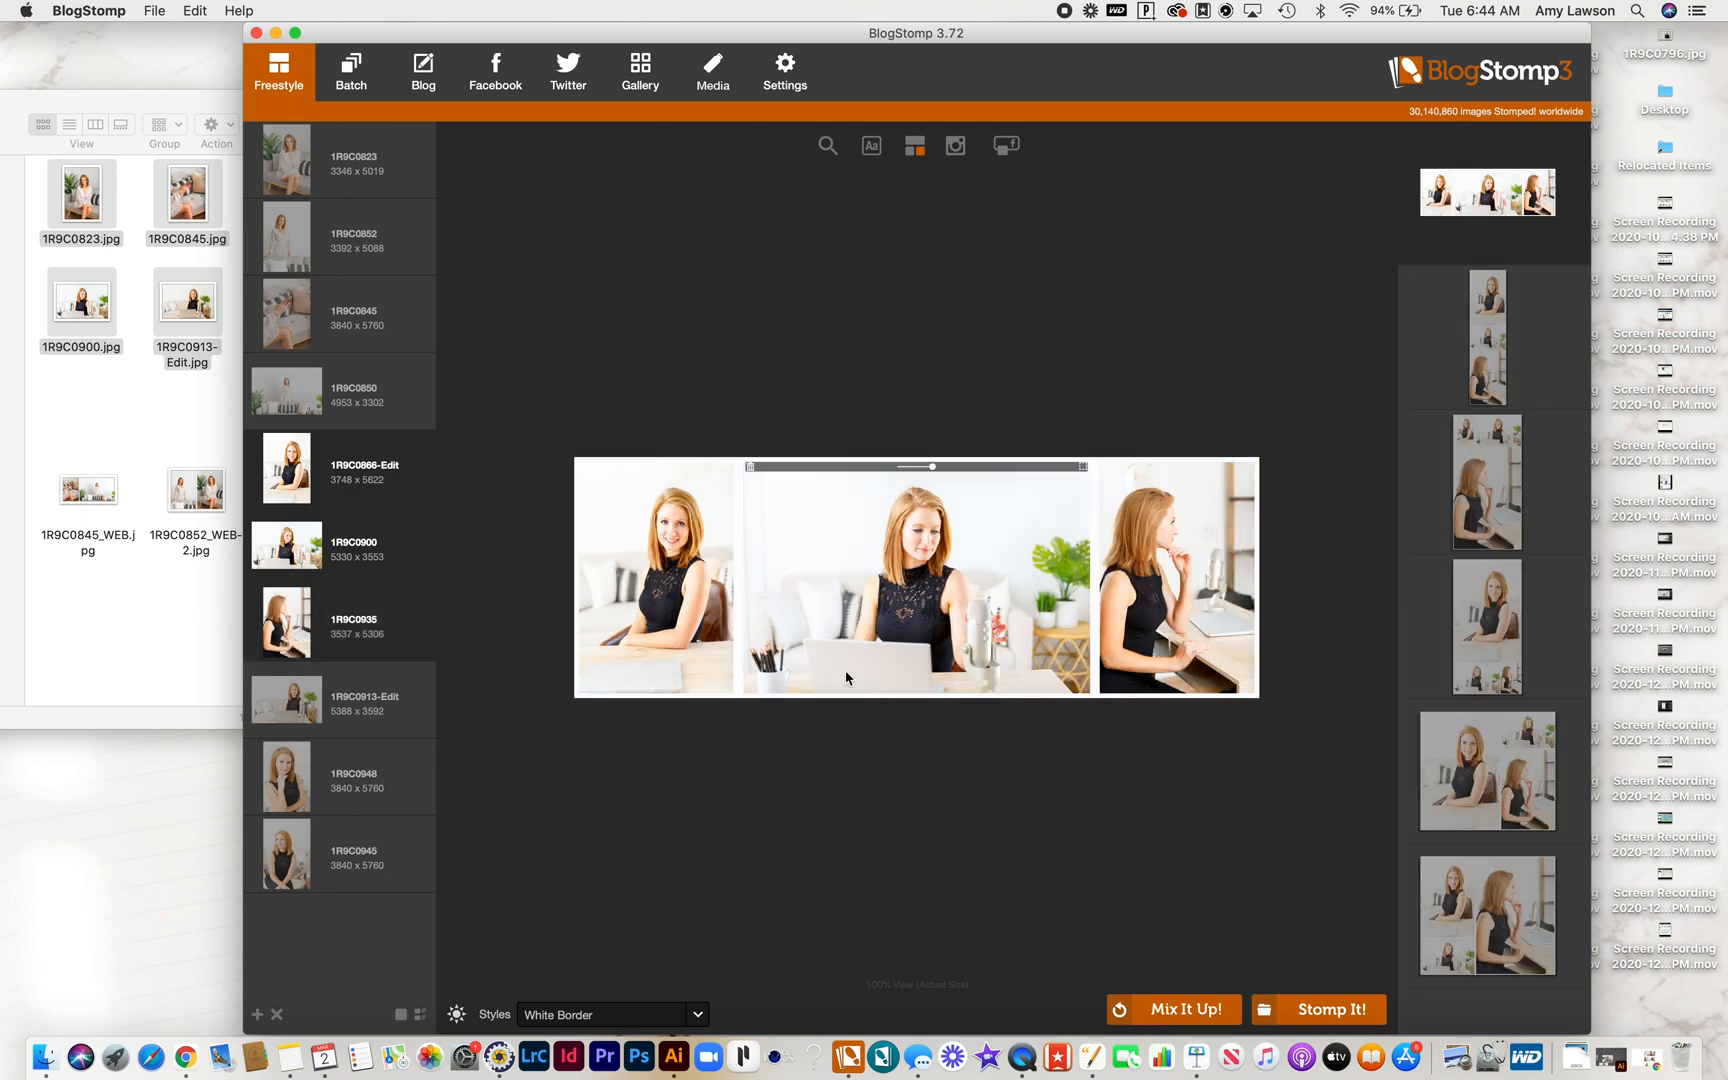
left_click(845, 670)
left_click(845, 670)
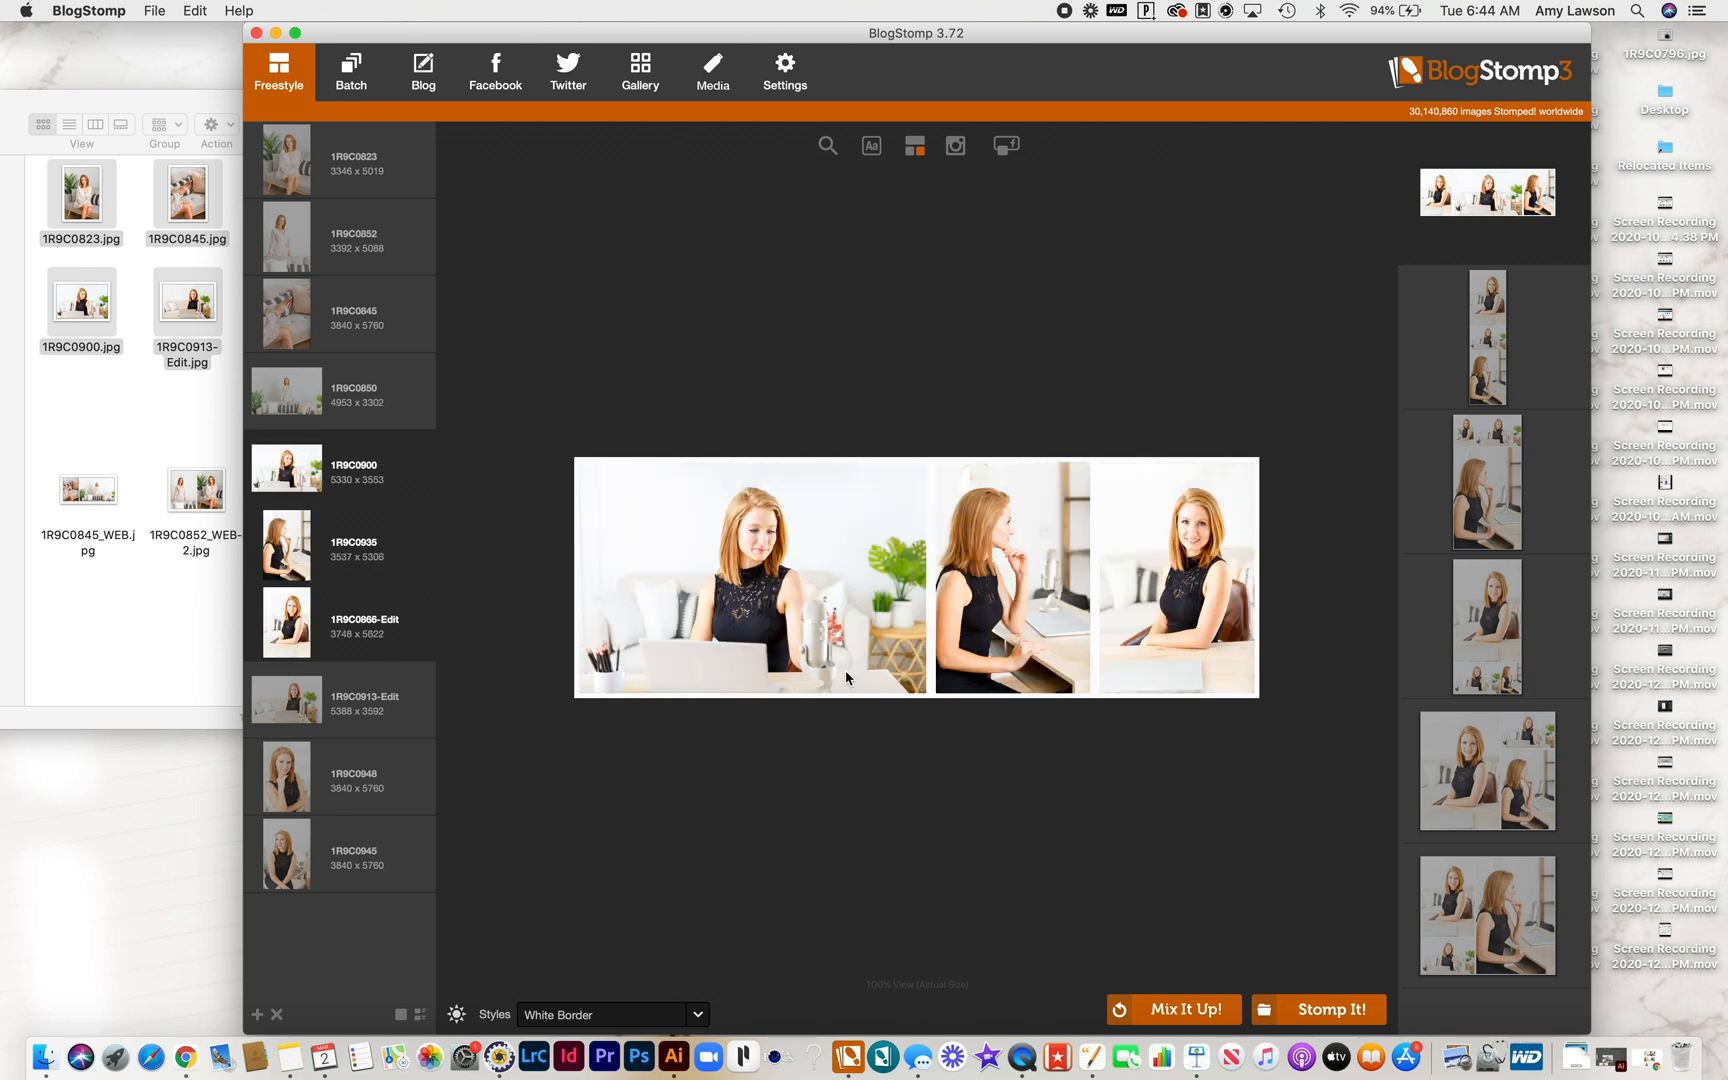
left_click(846, 670)
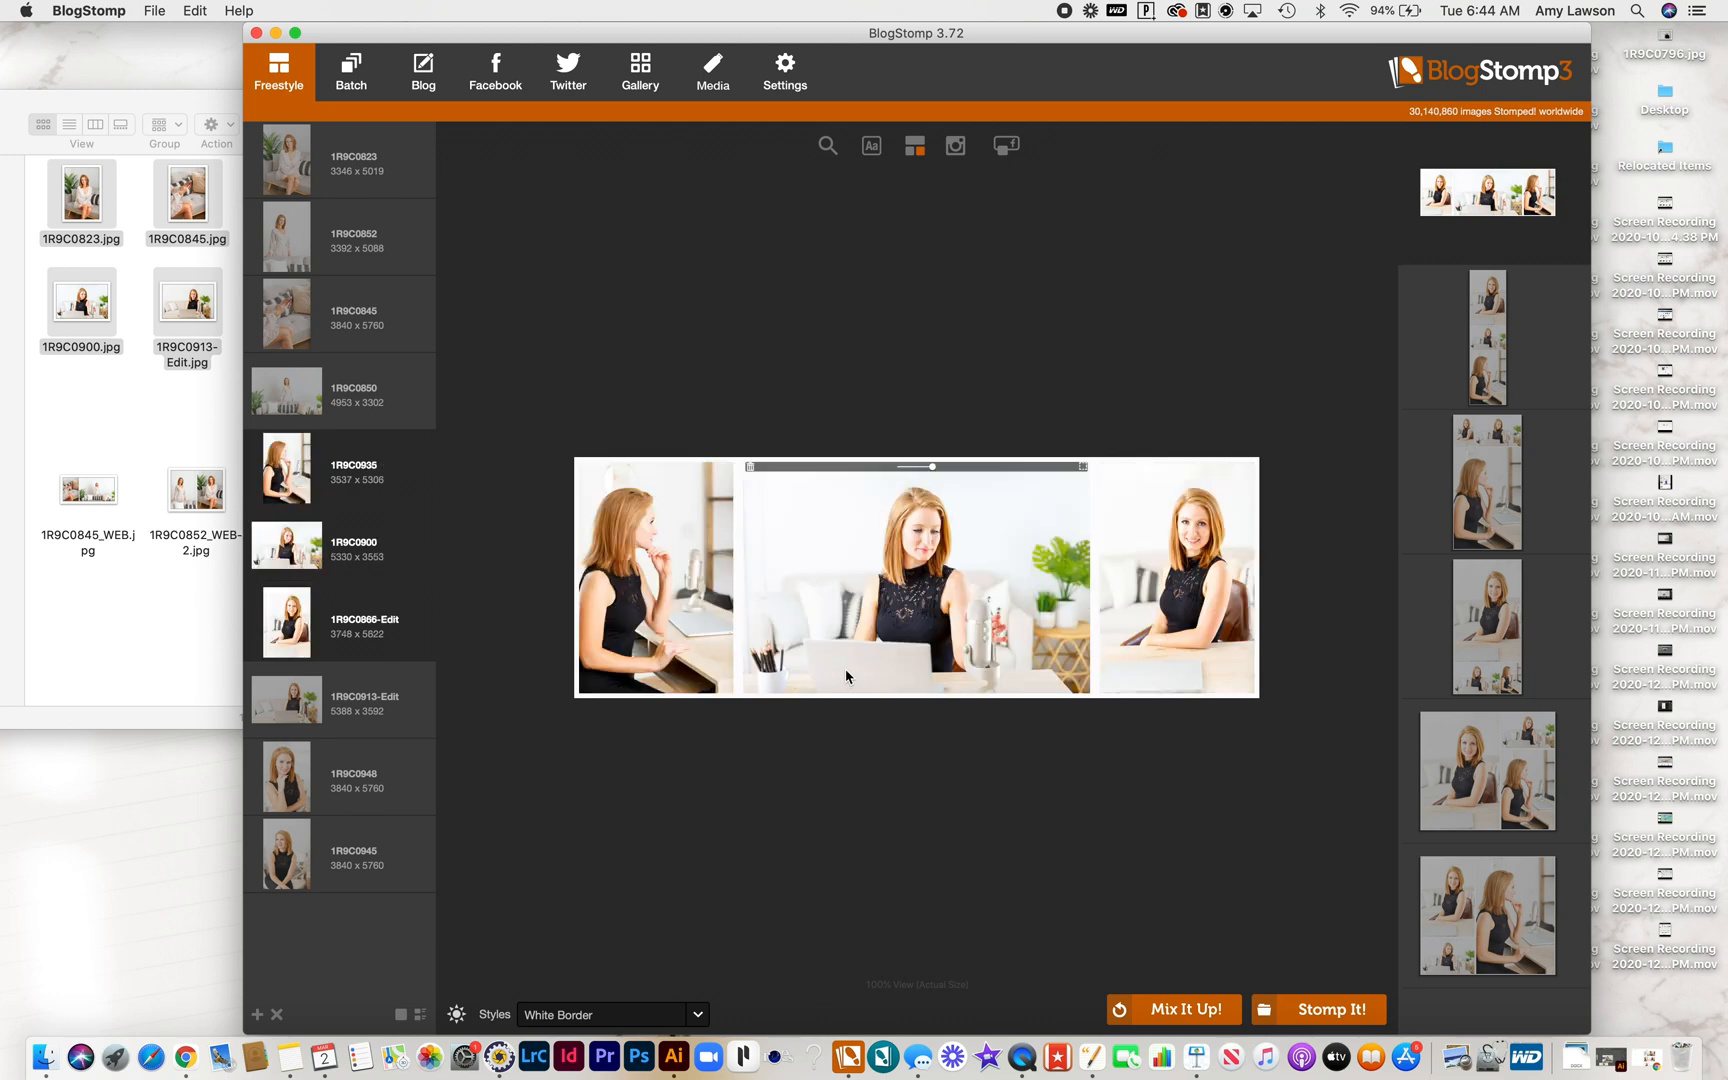
left_click(845, 669)
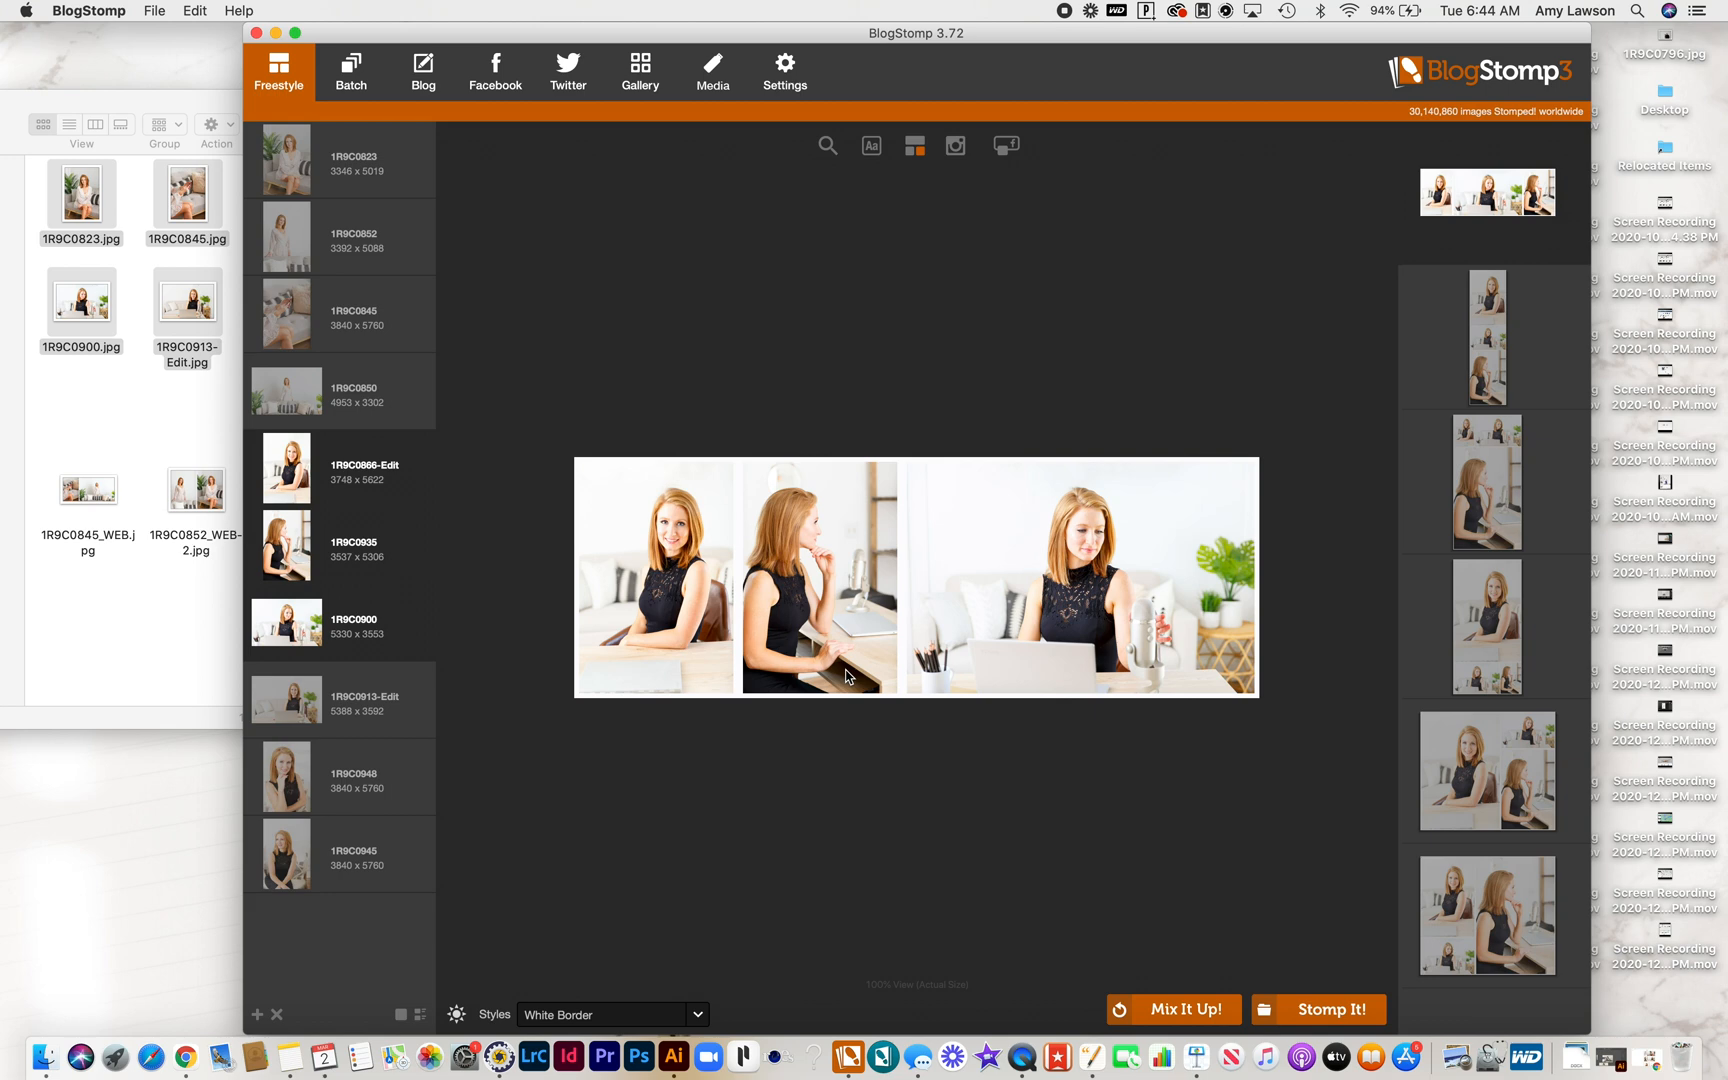
left_click(845, 672)
Swap the side portraits, zoom into the laptop photo, and pick a vertical layout.
left_click(935, 470)
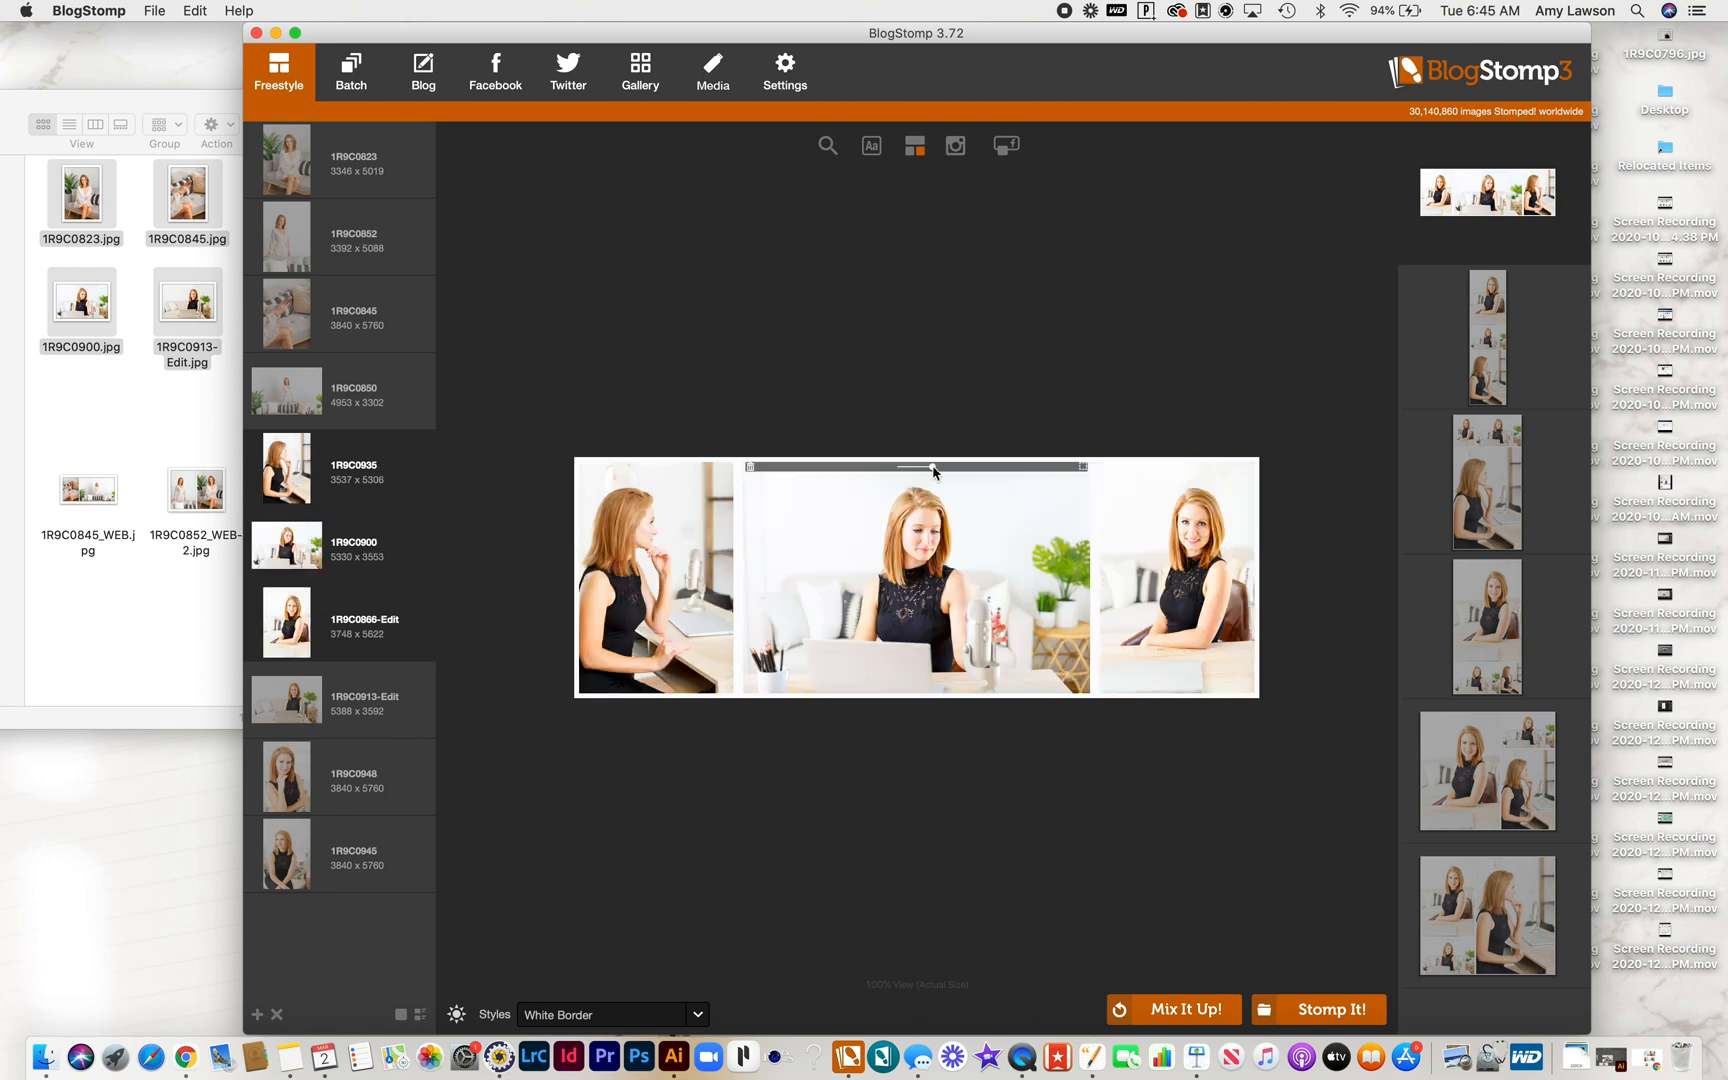
mouse_move(934, 469)
left_mouse_down()
mouse_move(916, 468)
mouse_move(932, 467)
left_mouse_up()
left_click(1486, 500)
Choose a landscape layout with the profile portrait large on the left and Stomp It.
left_click(1496, 615)
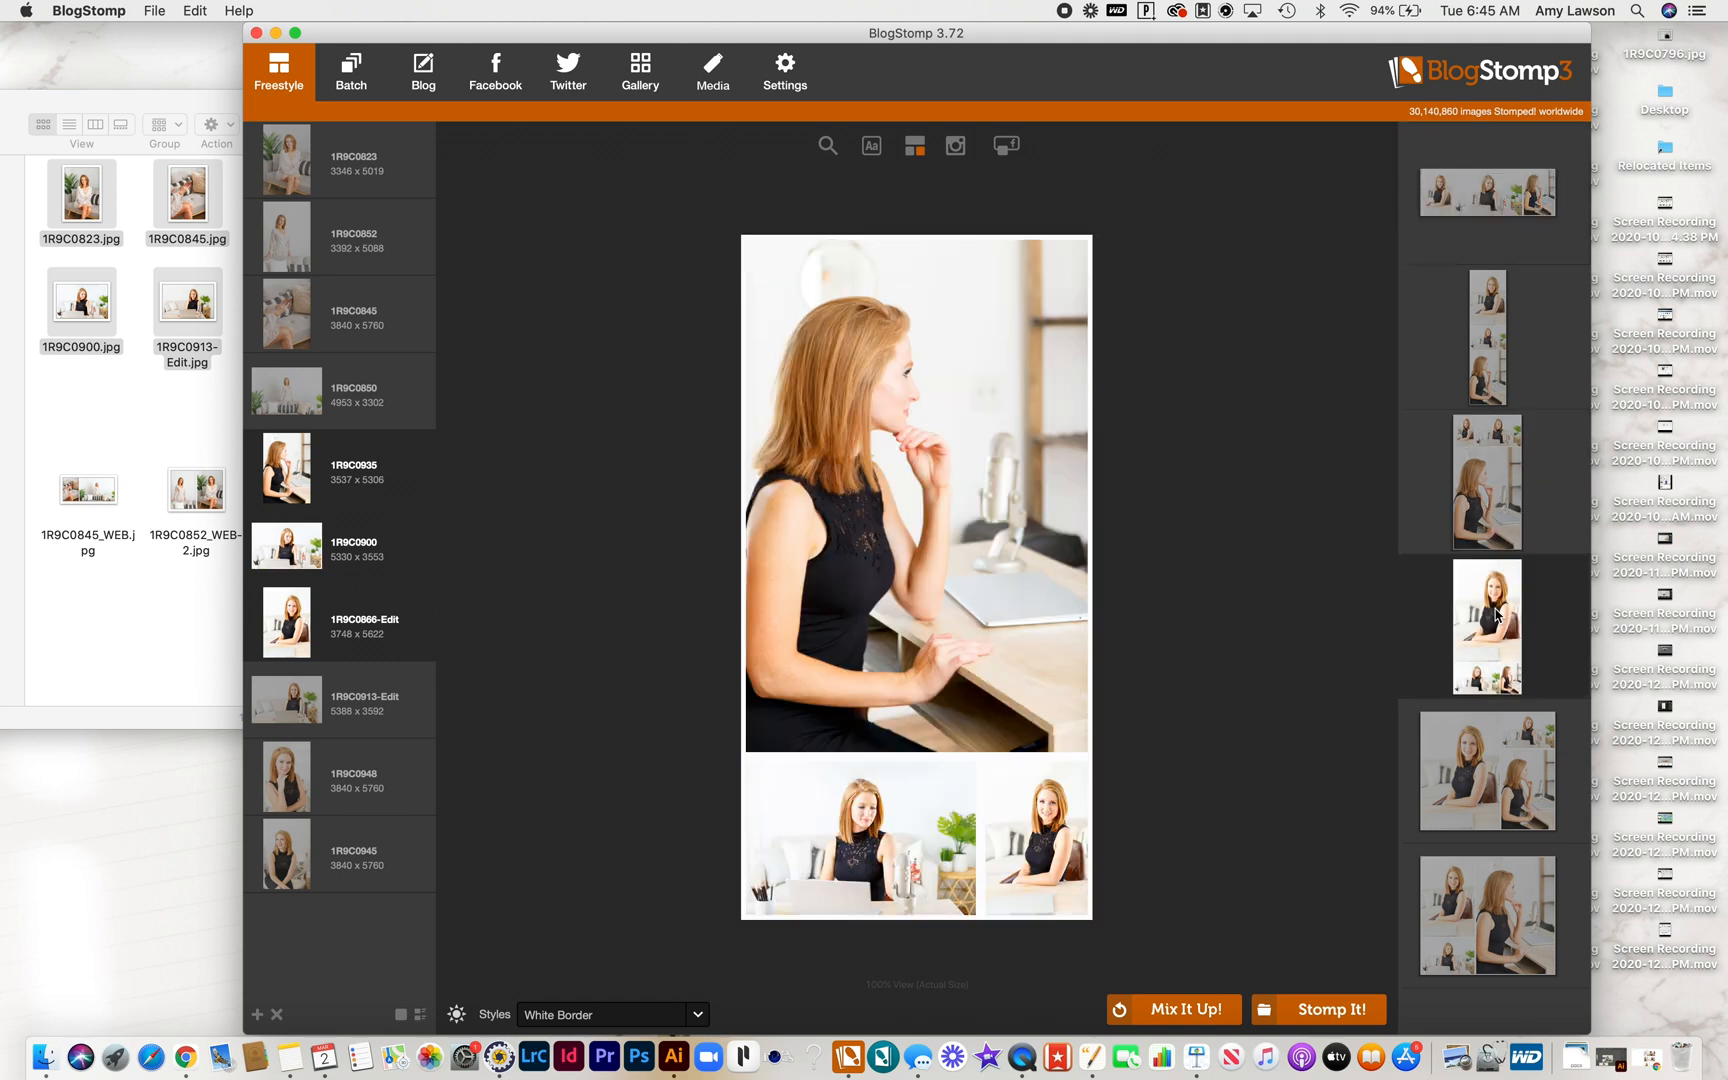
scroll(1496, 752, "down", 3)
left_click(1499, 675)
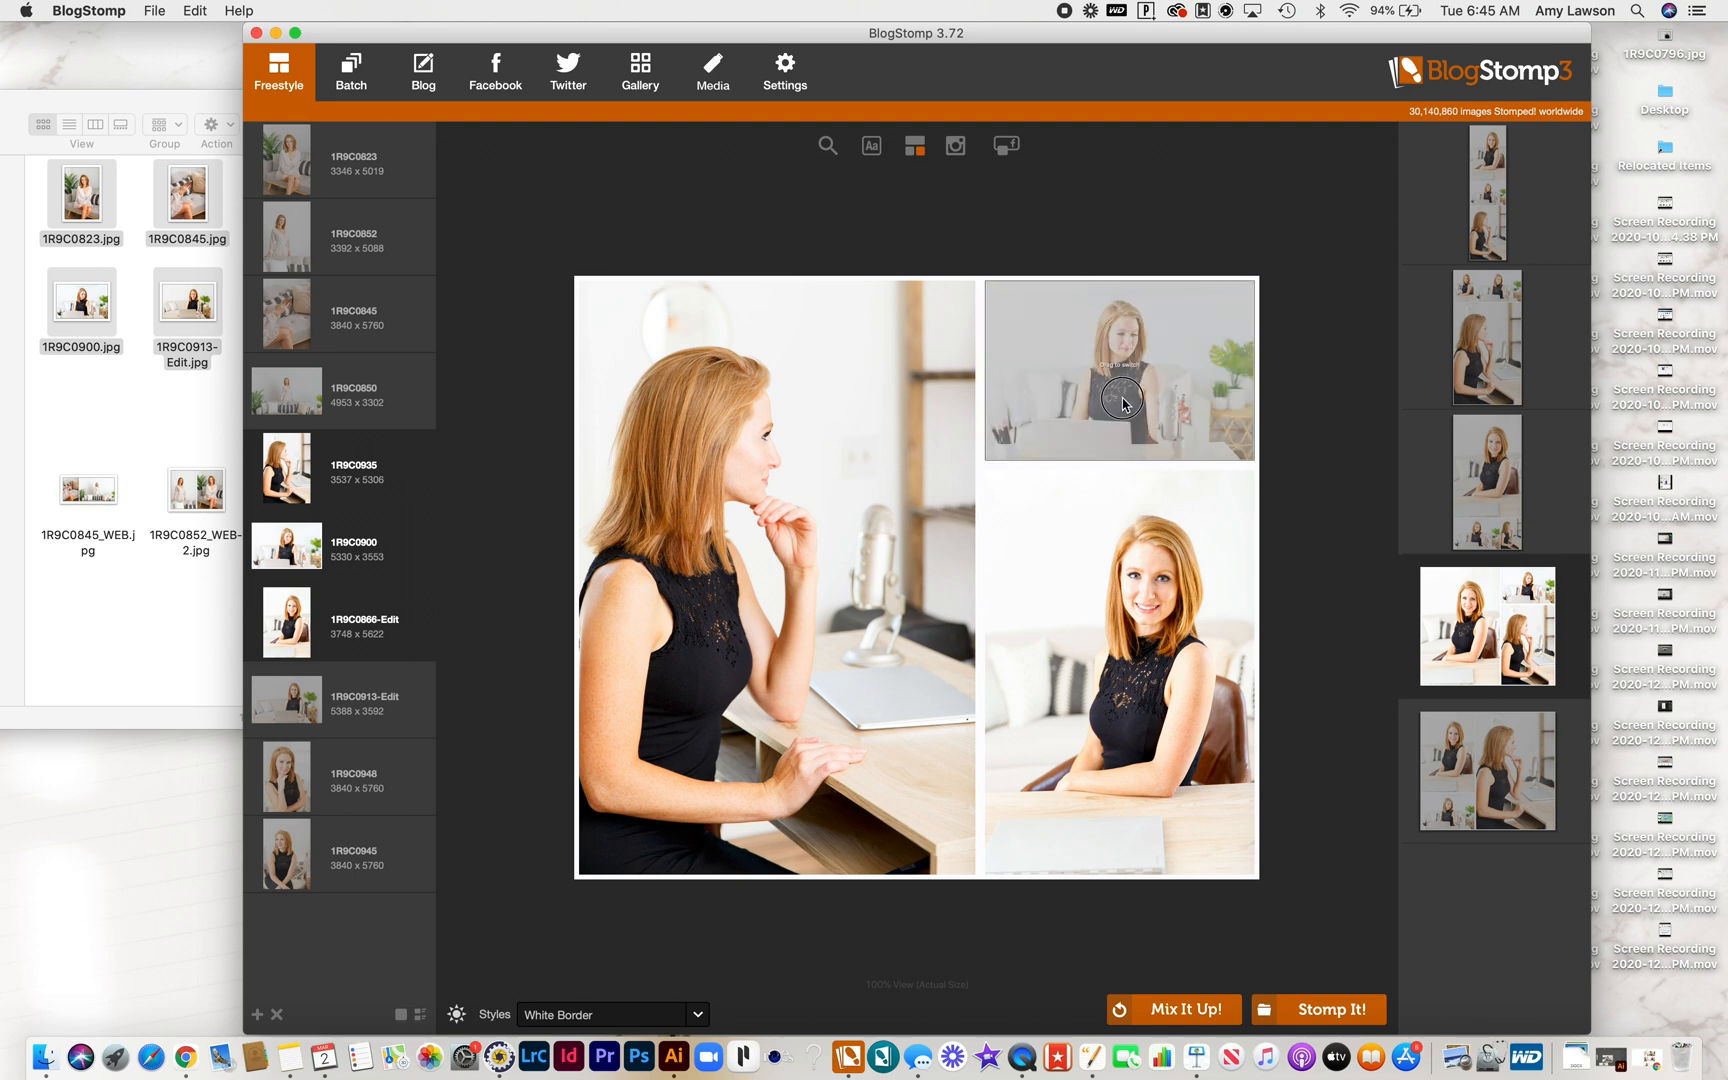
left_click_drag(1111, 405, 774, 540)
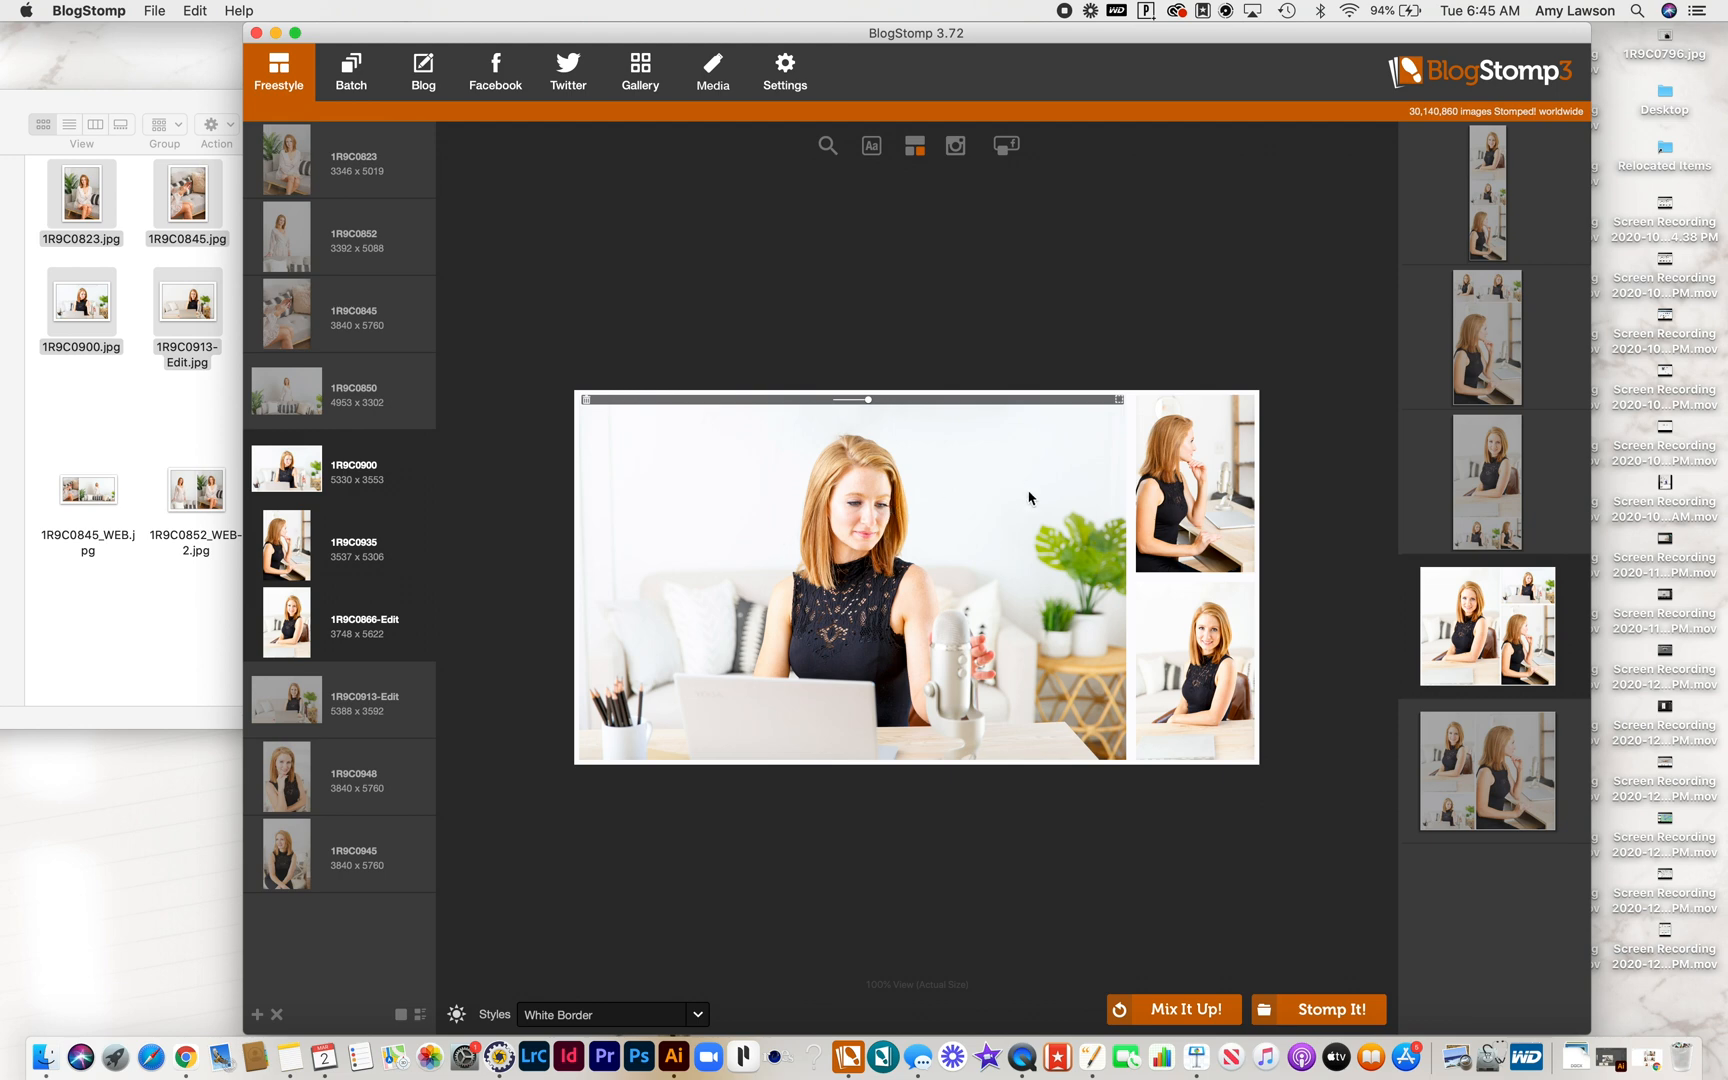
left_click_drag(1157, 506, 719, 624)
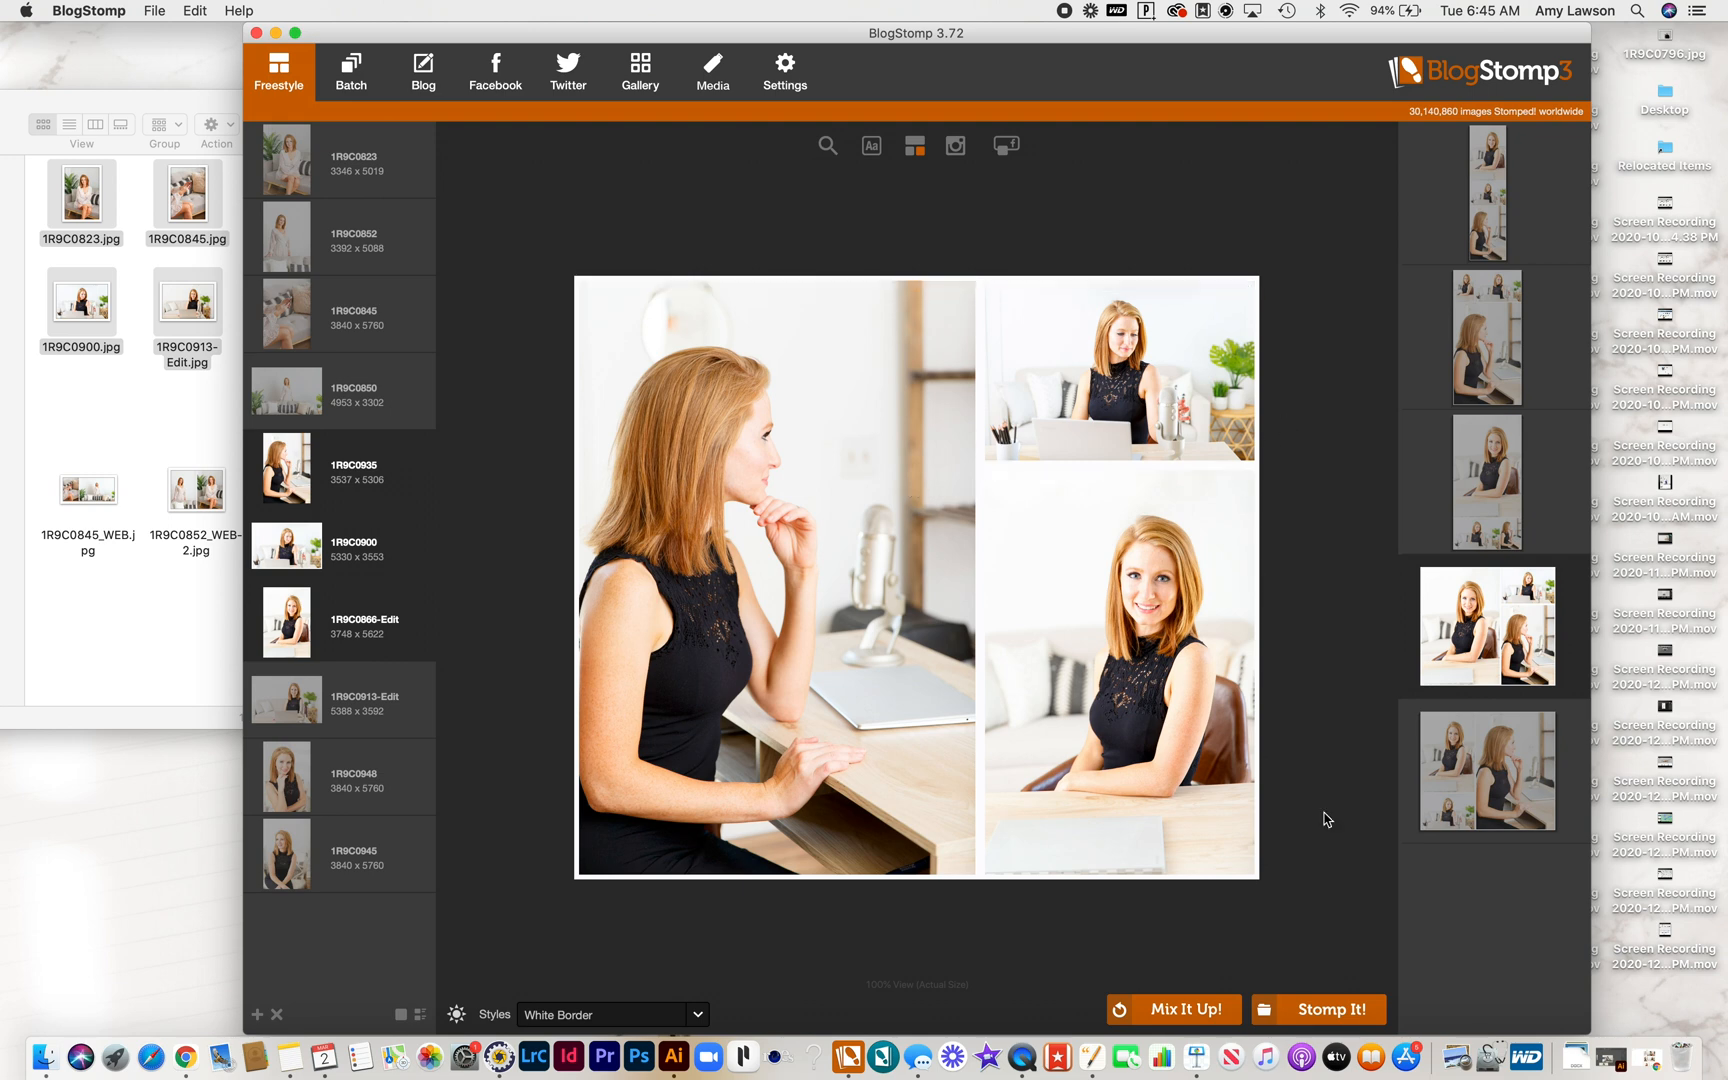
left_click(1310, 1010)
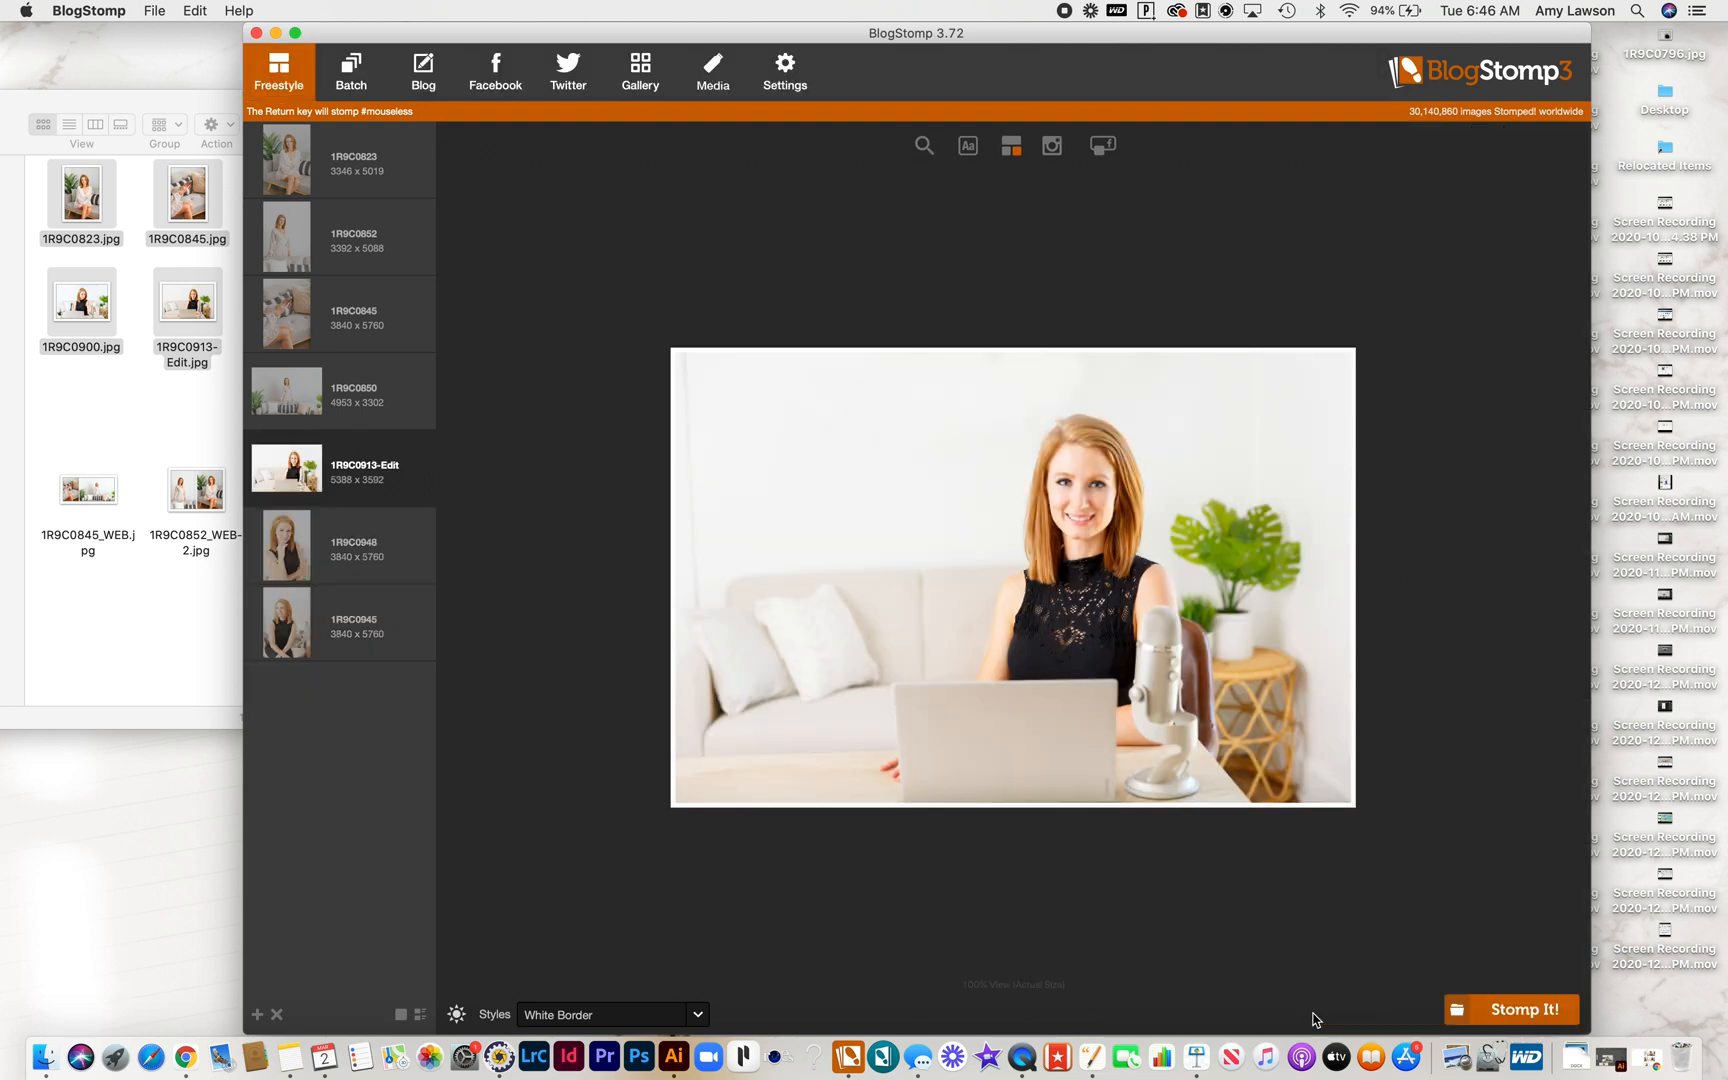
Combine the three black-top portraits, desk shot large over two smaller, and Stomp It.
left_click(308, 608, "shift")
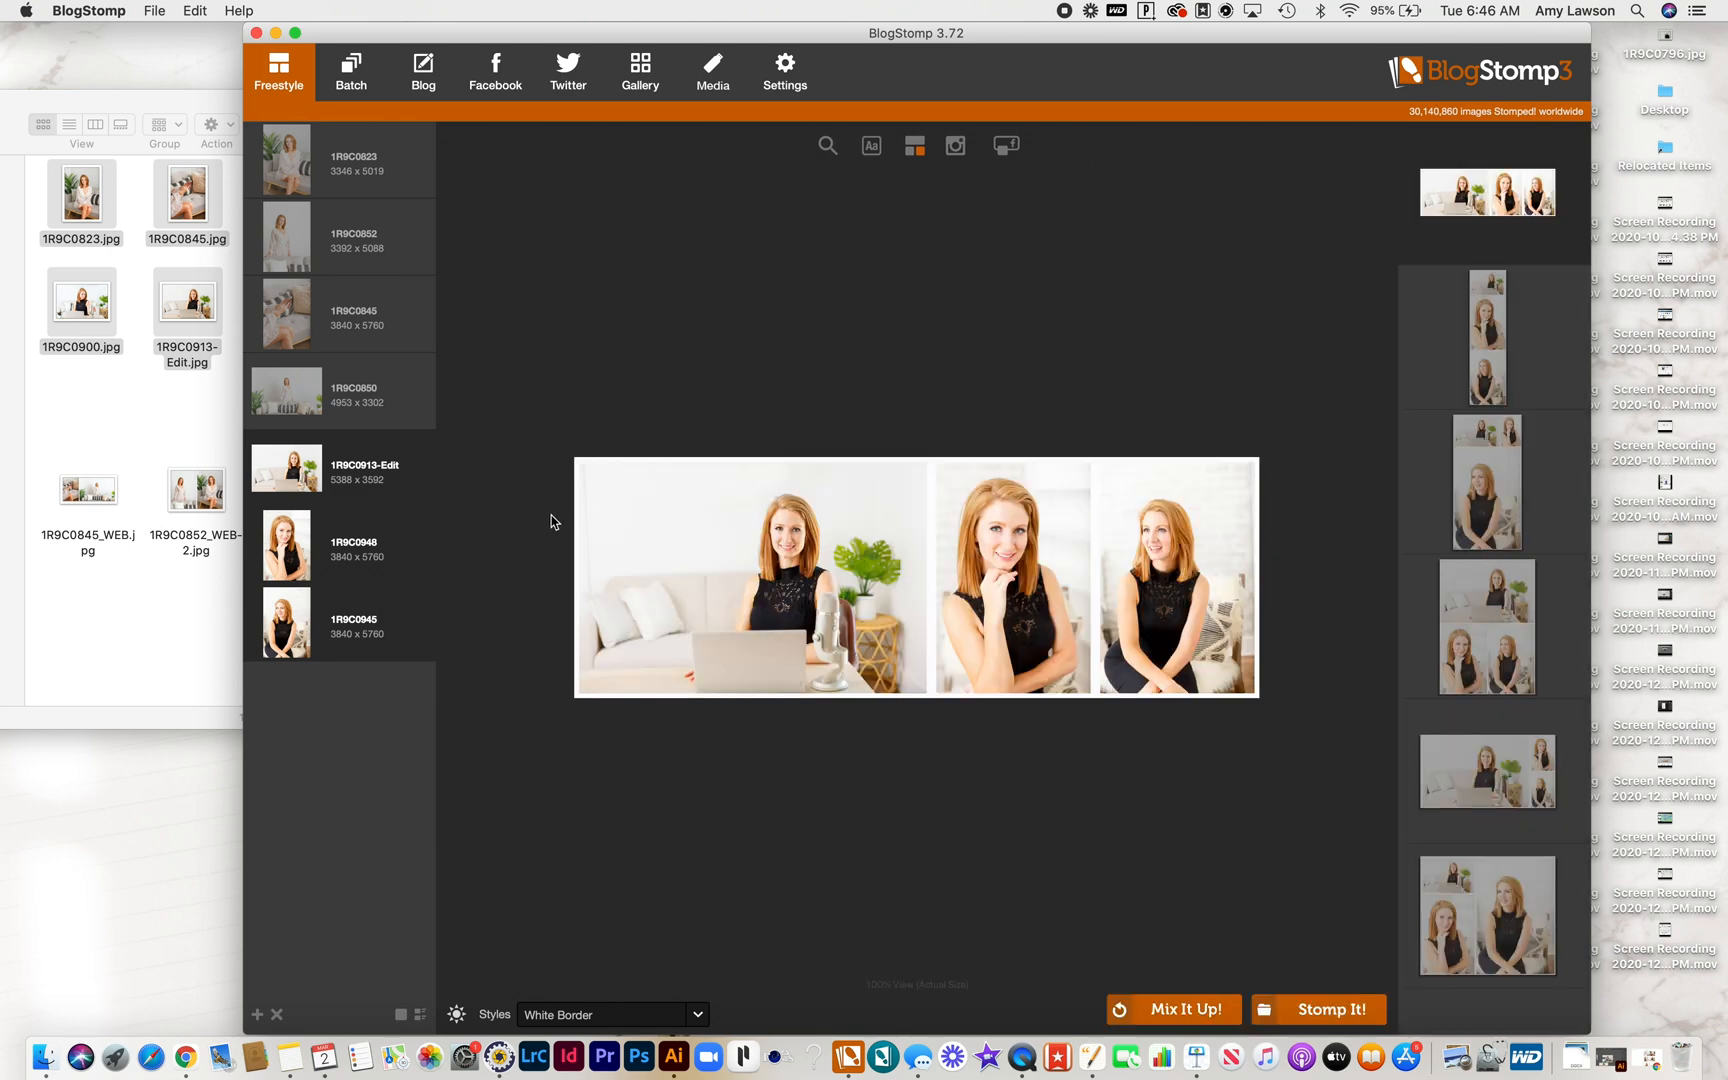
key("space")
key("space")
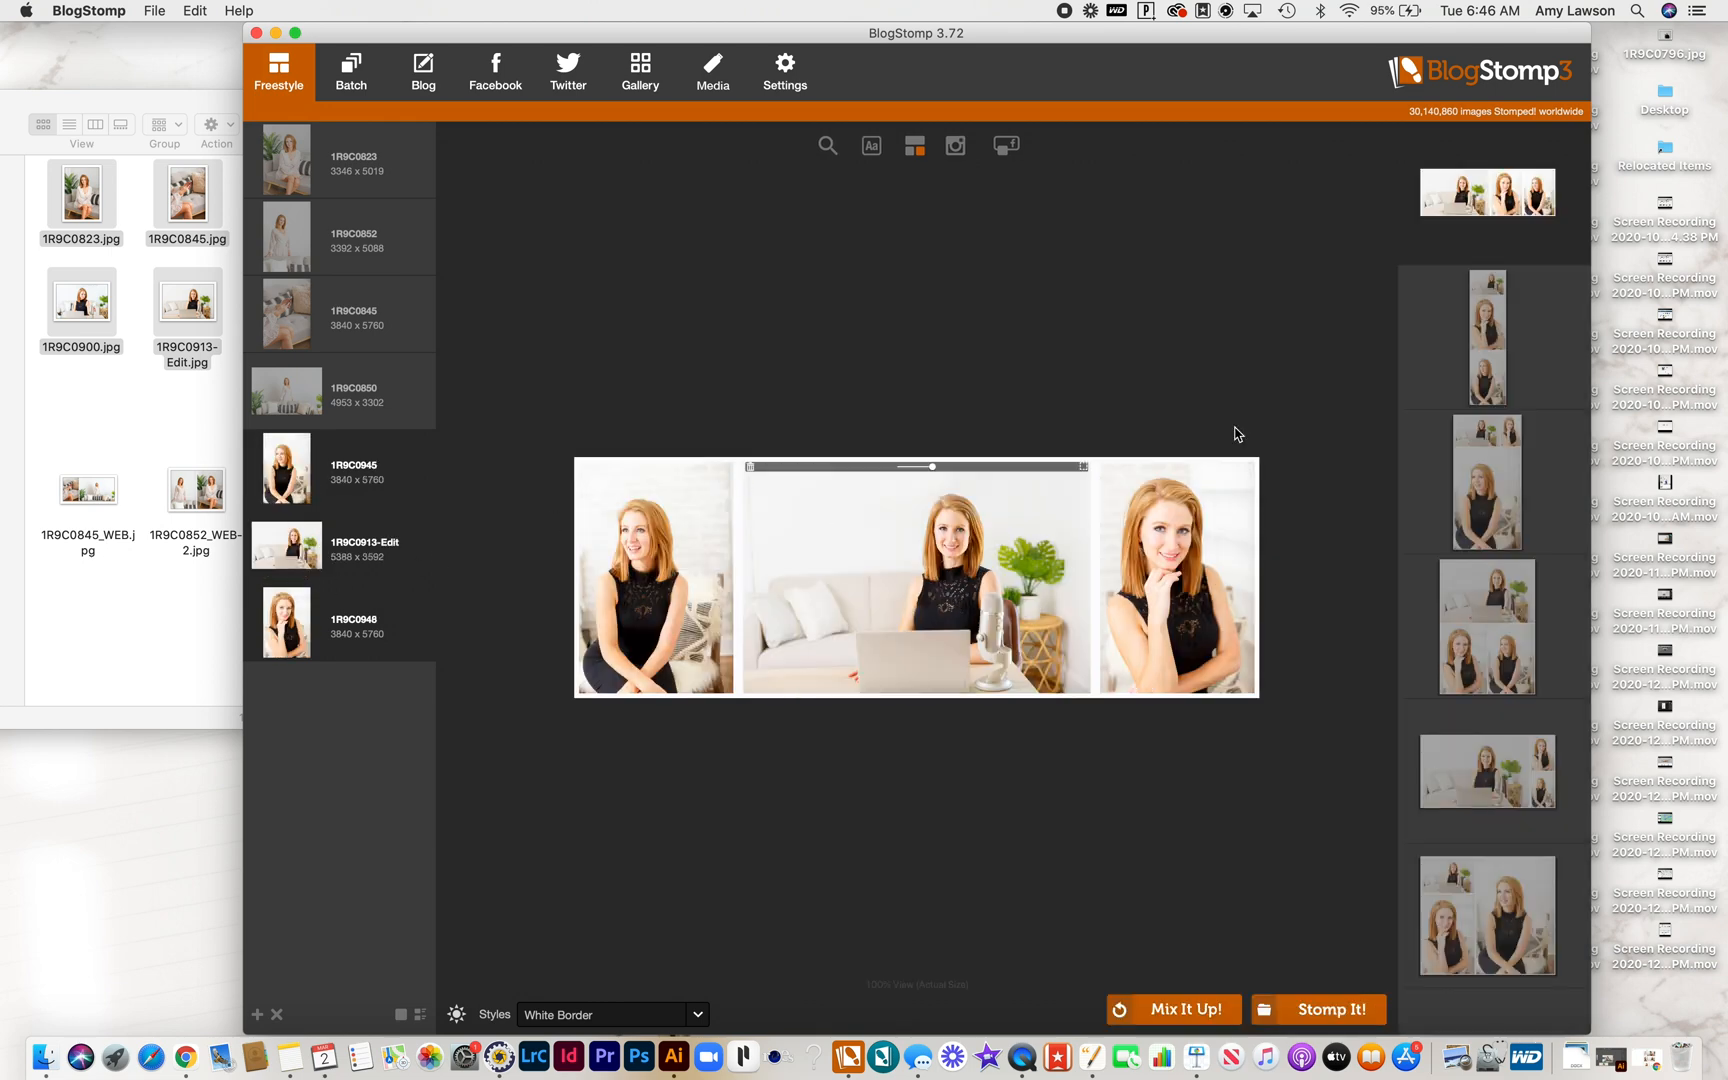
left_click(1507, 619)
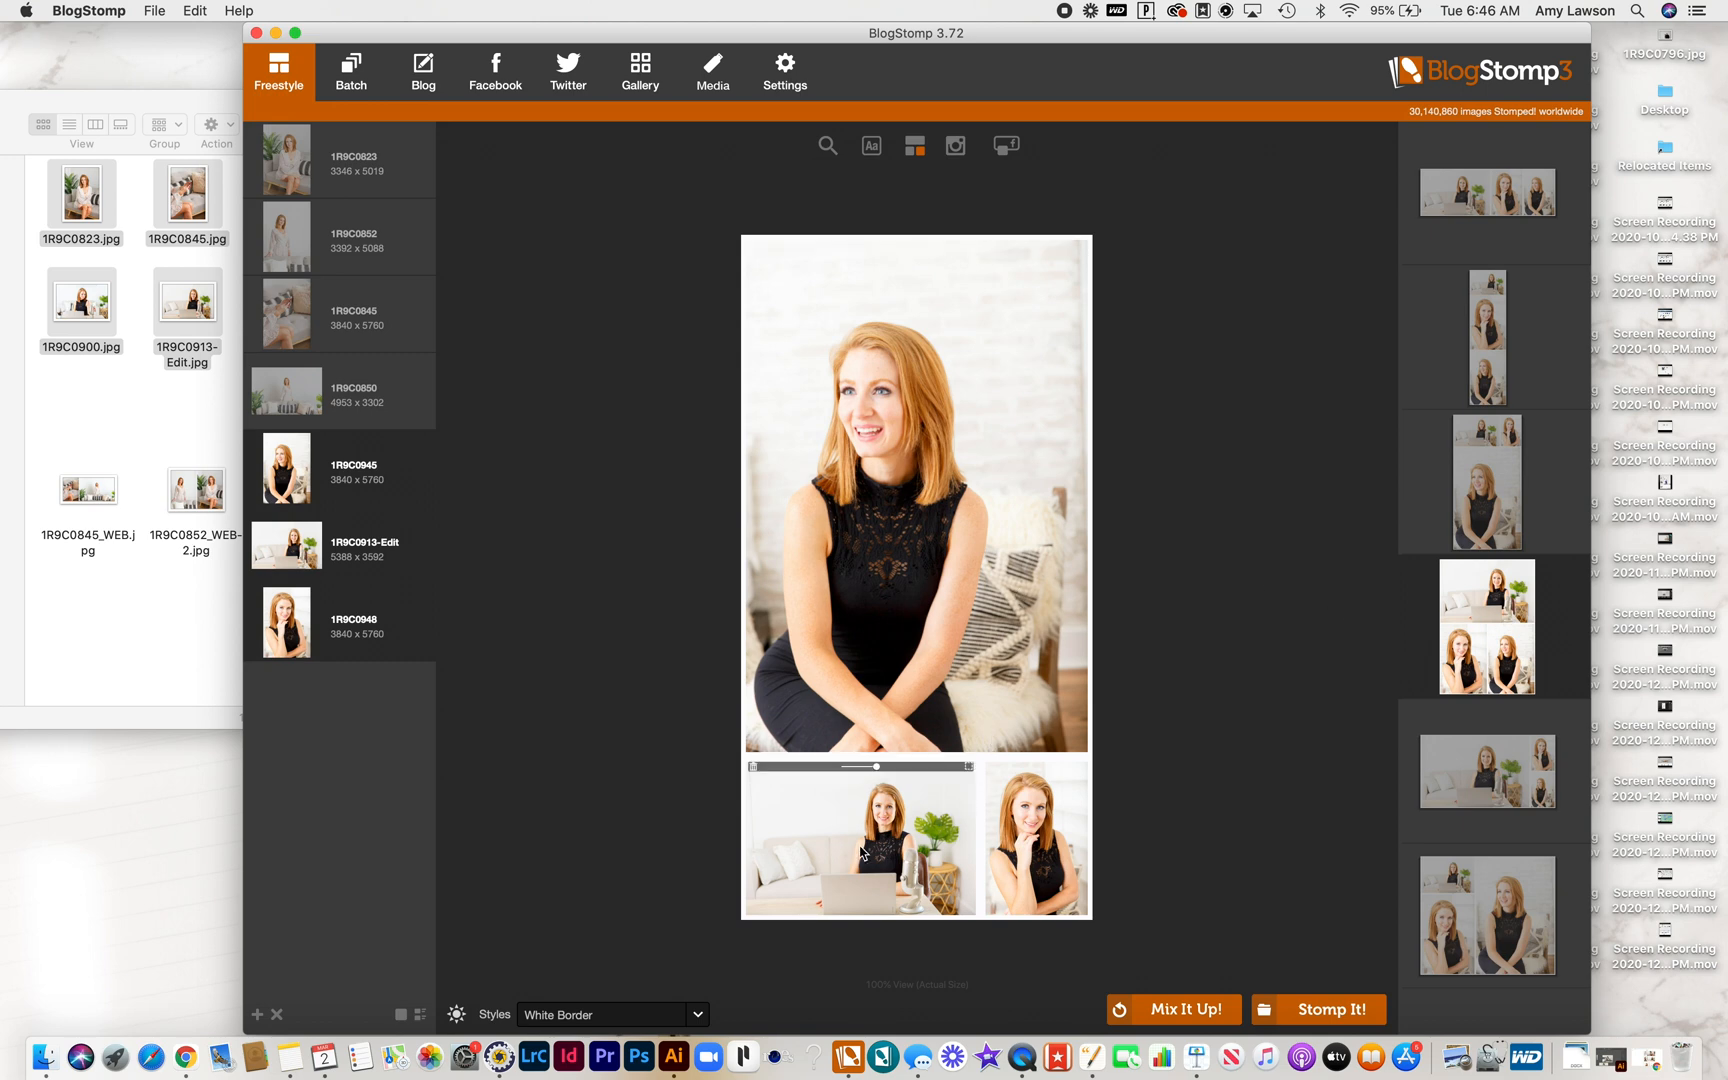
left_click_drag(945, 810, 911, 608)
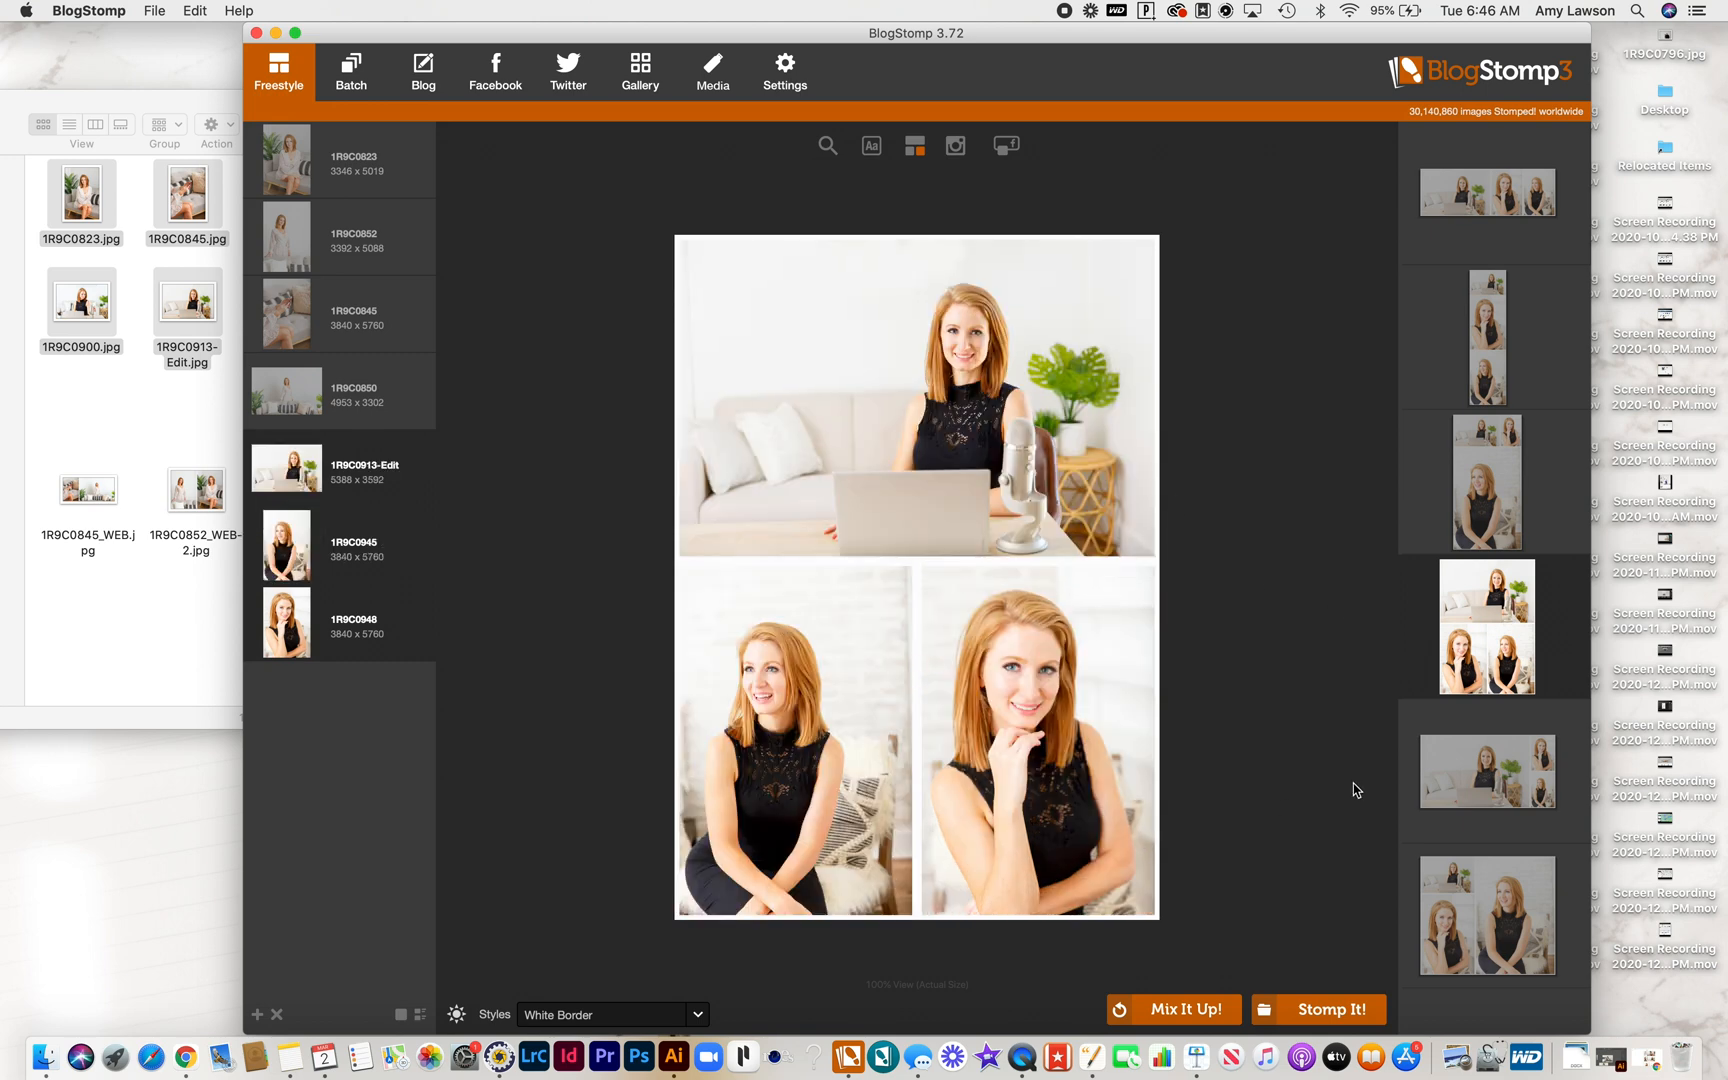
left_click(1342, 1011)
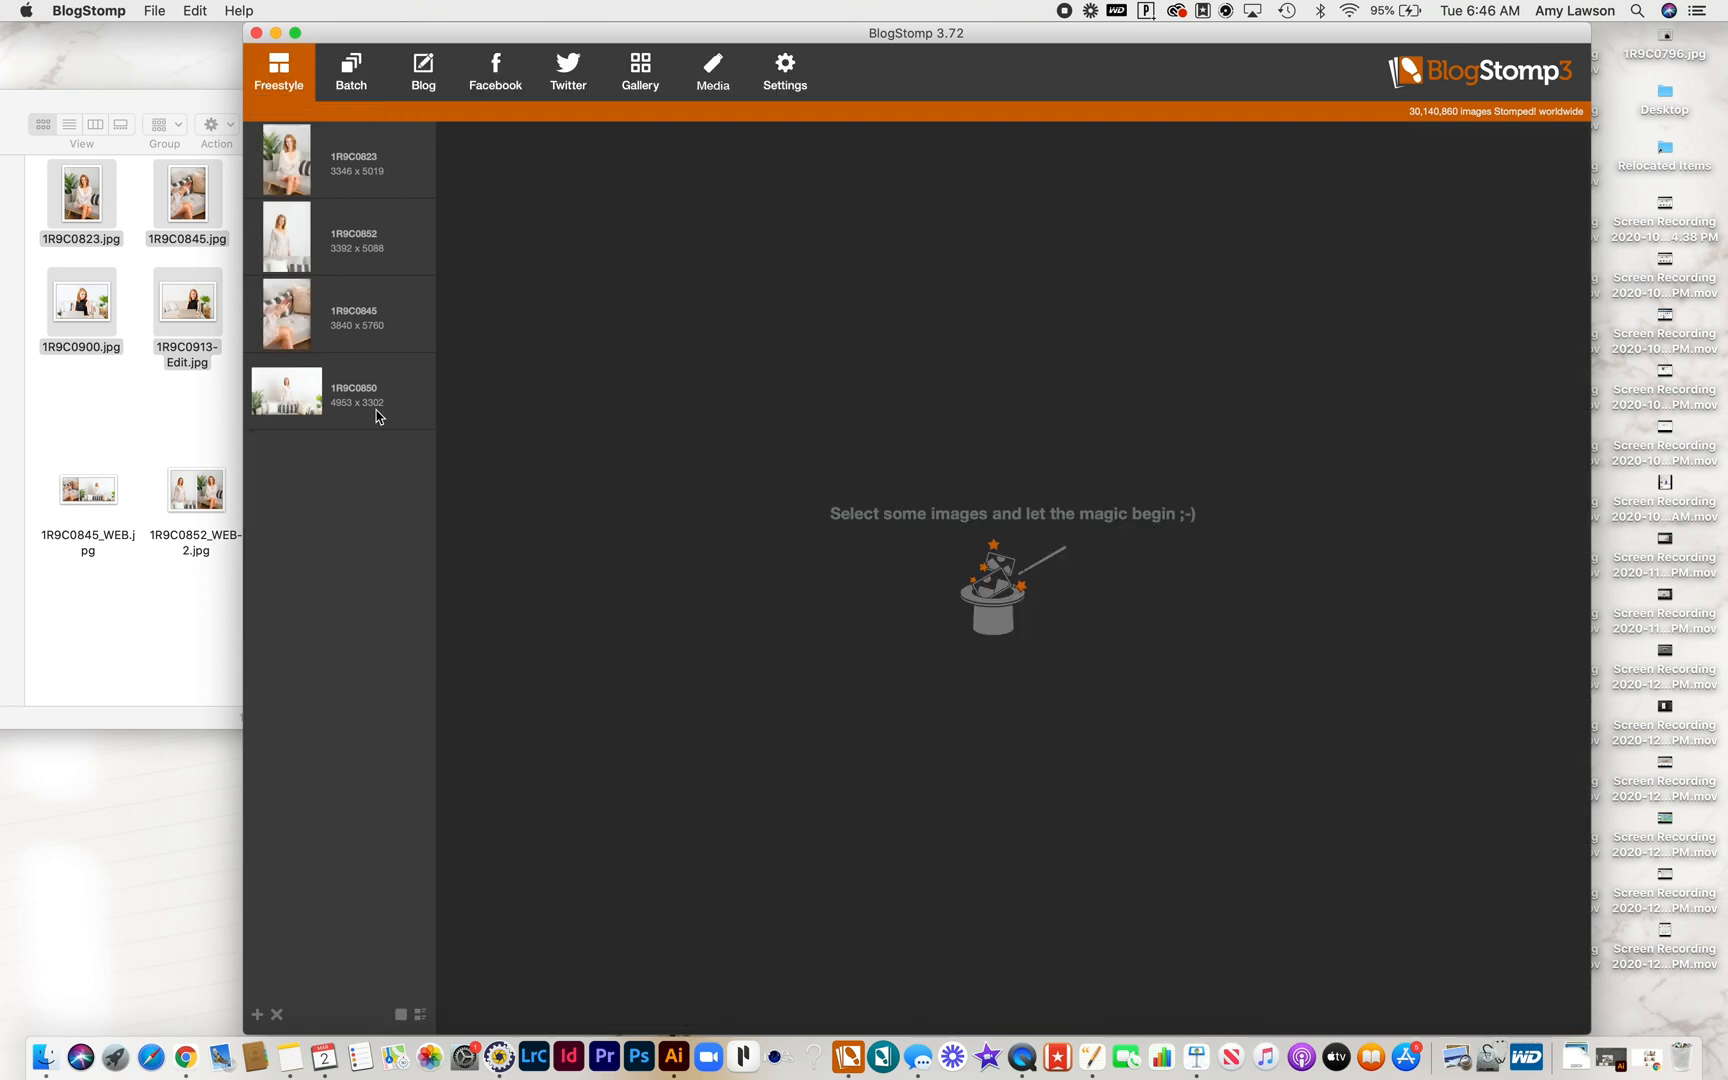
Build the four white-dress strip — standing, phone close-up, sofa, seated — and Stomp It.
left_click(342, 198)
left_click(351, 371, "shift")
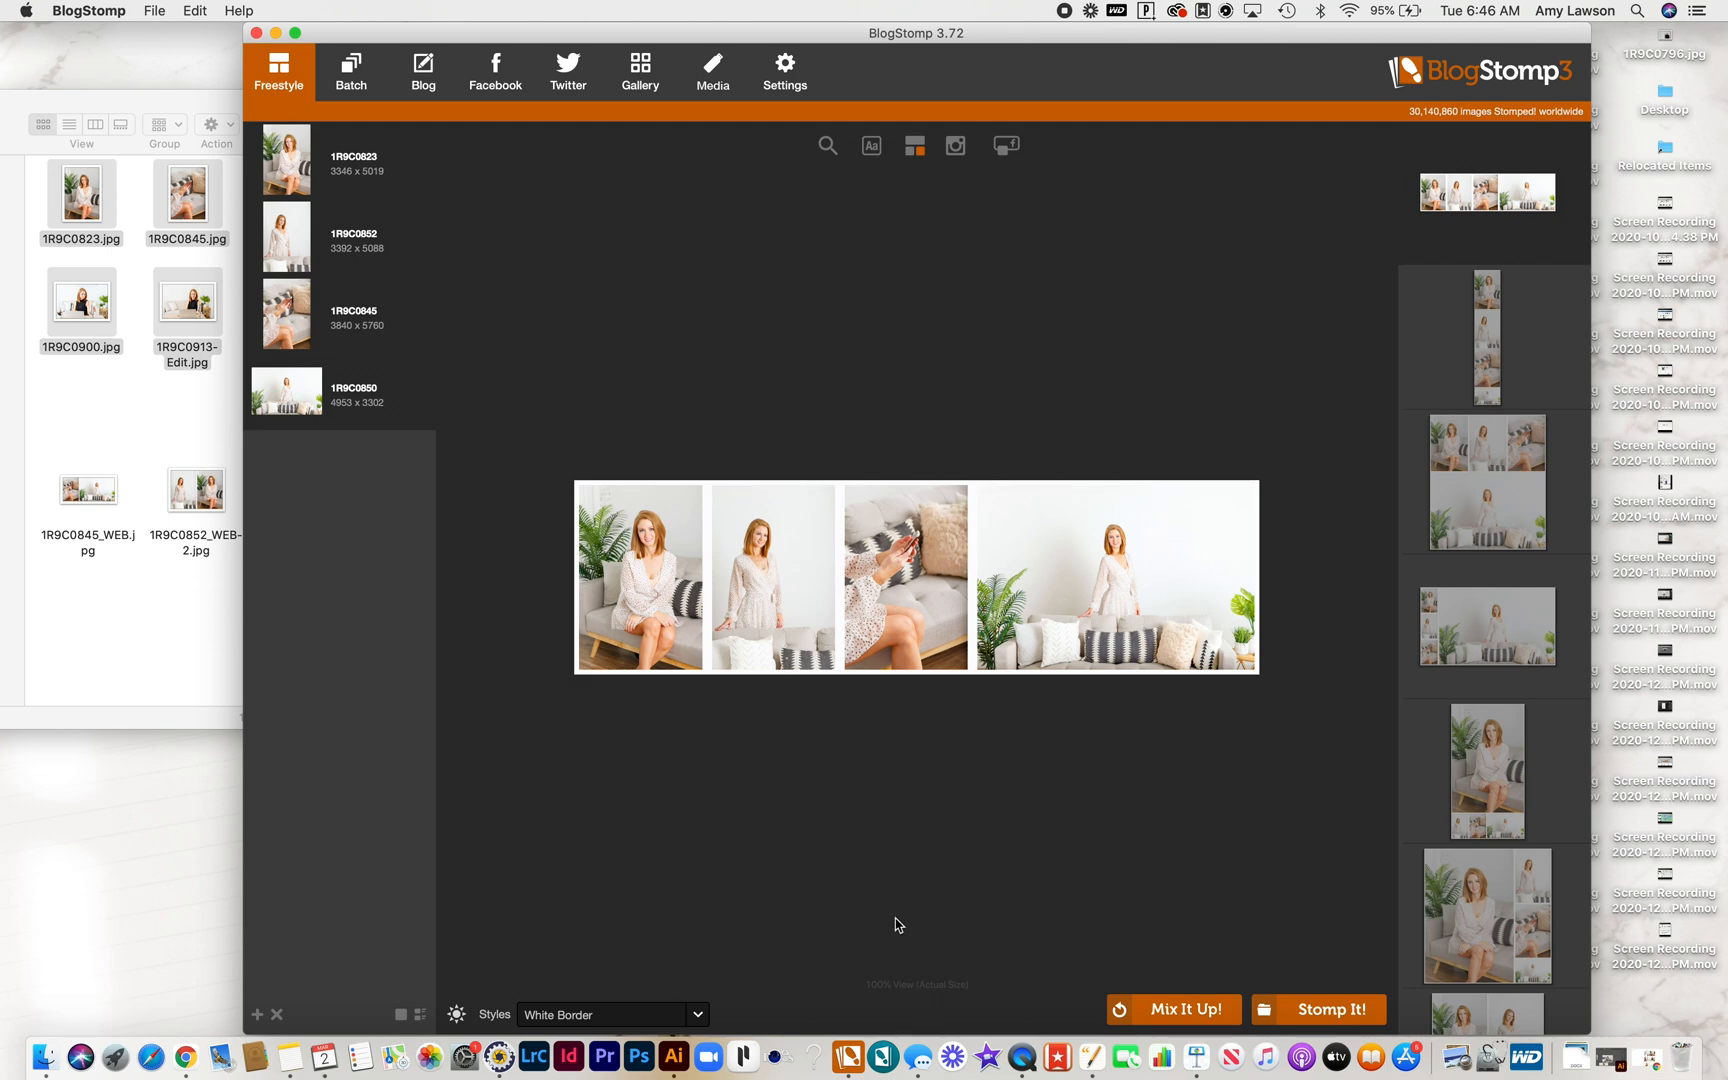
mouse_move(640, 578)
left_click_drag(676, 635, 1283, 612)
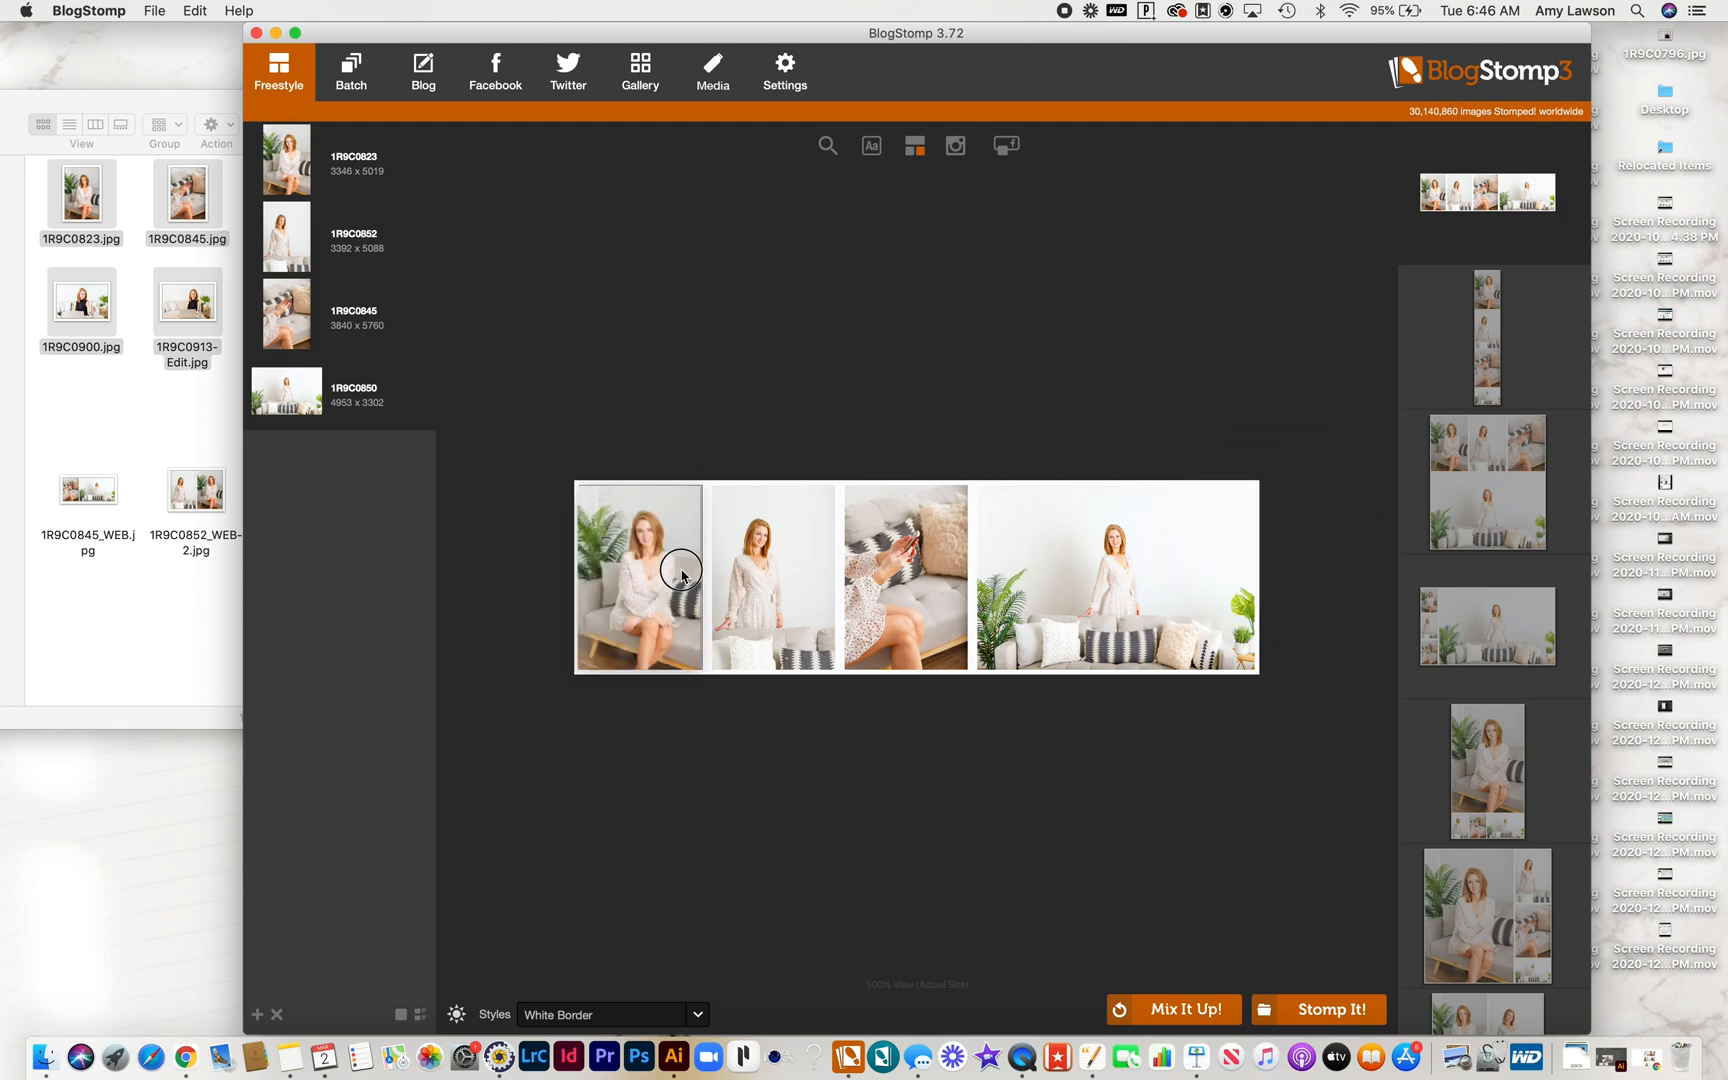
left_click_drag(719, 571, 1221, 594)
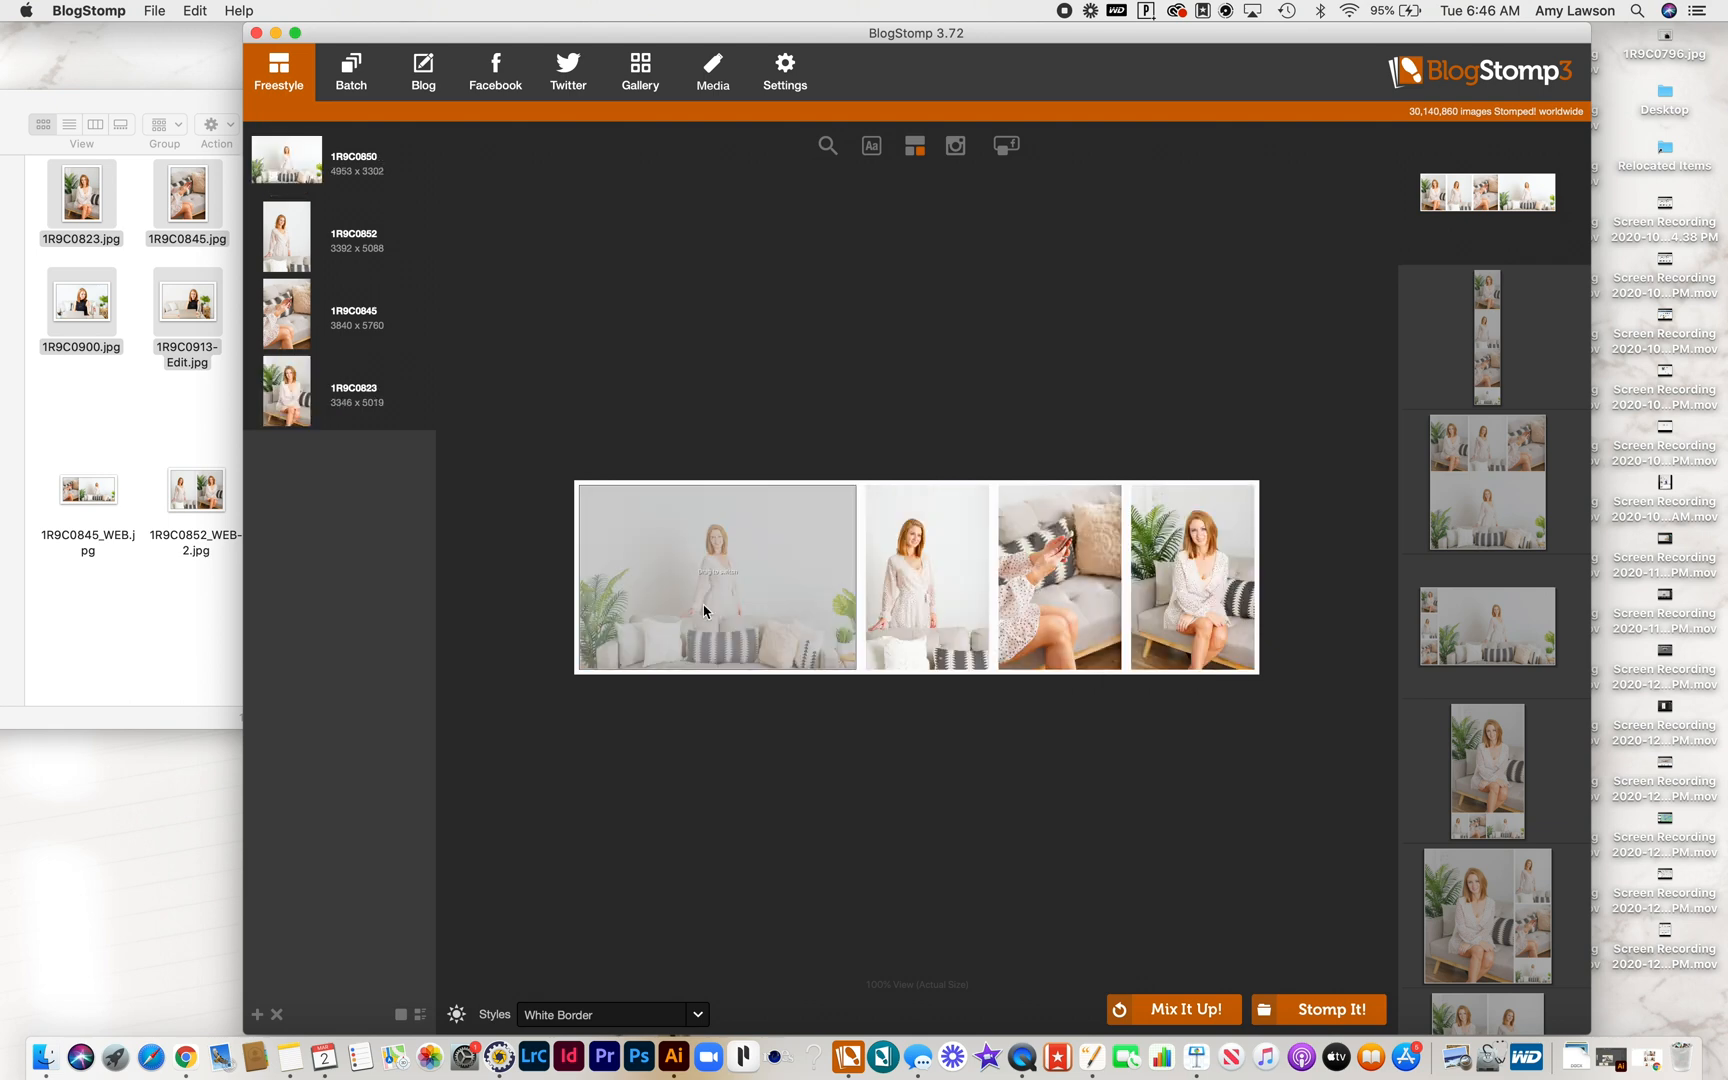
left_click_drag(703, 610, 1147, 607)
mouse_move(772, 579)
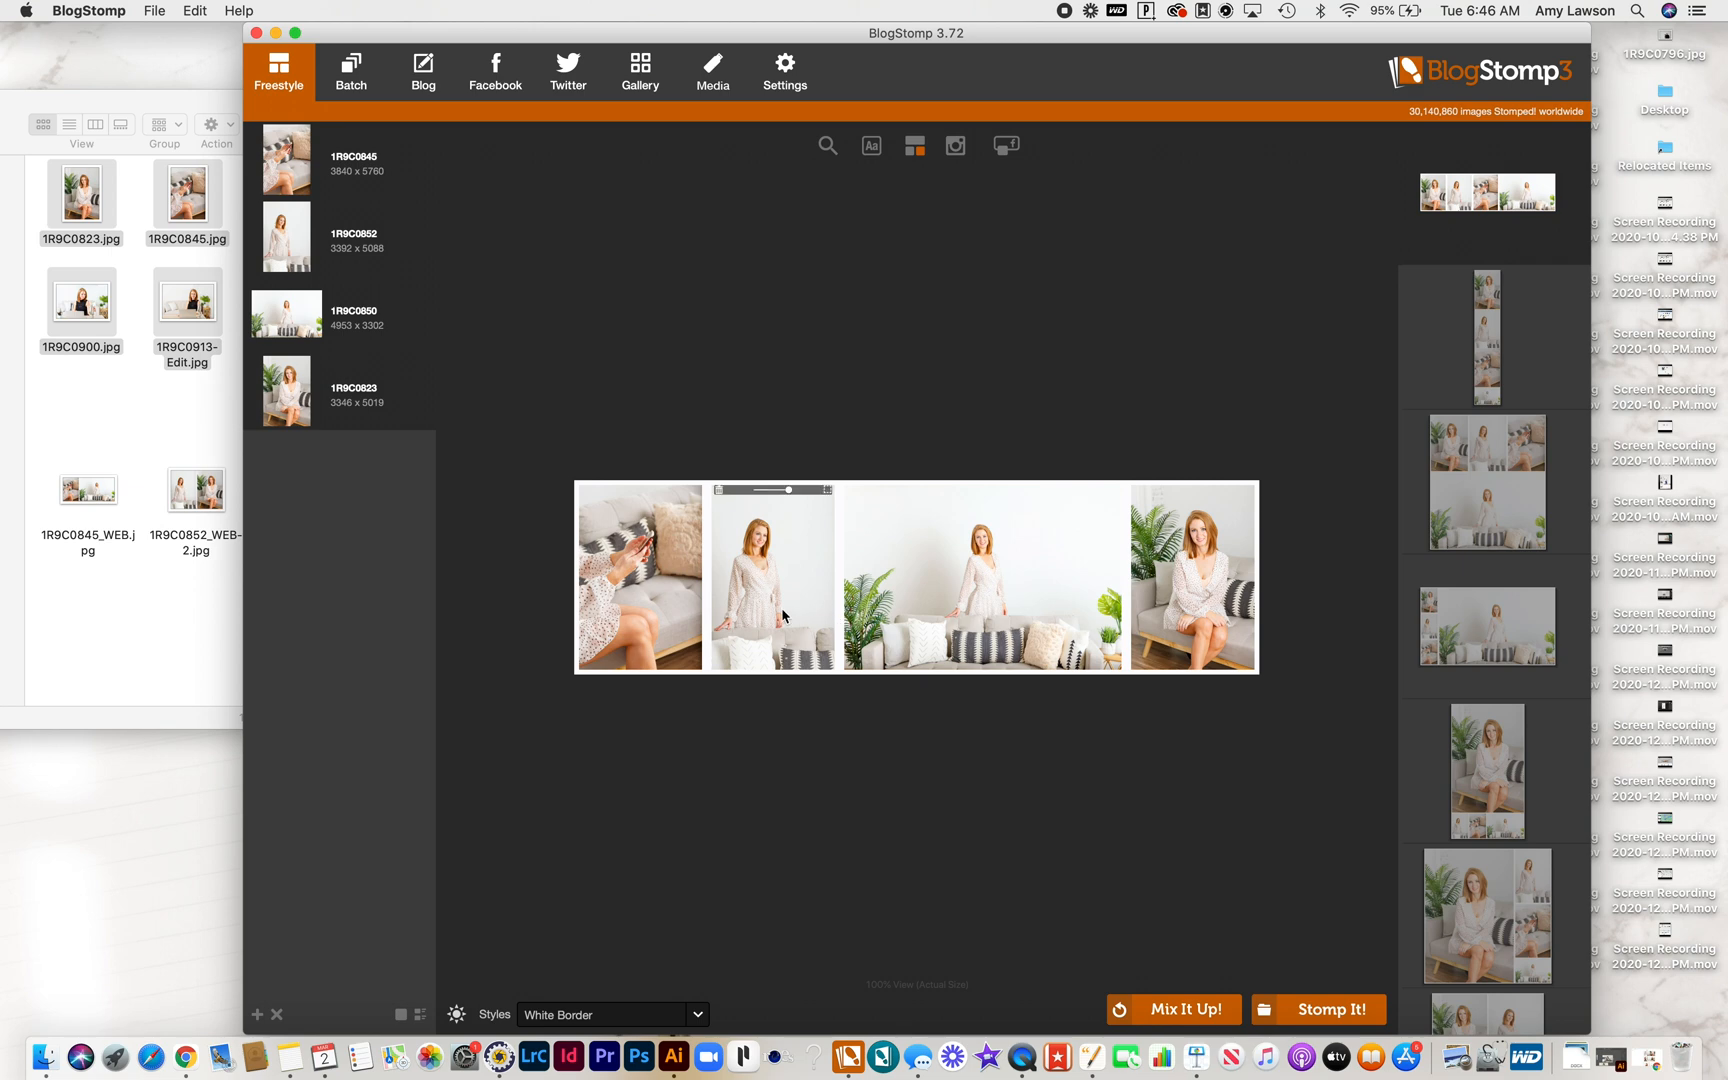
left_click_drag(780, 614, 643, 609)
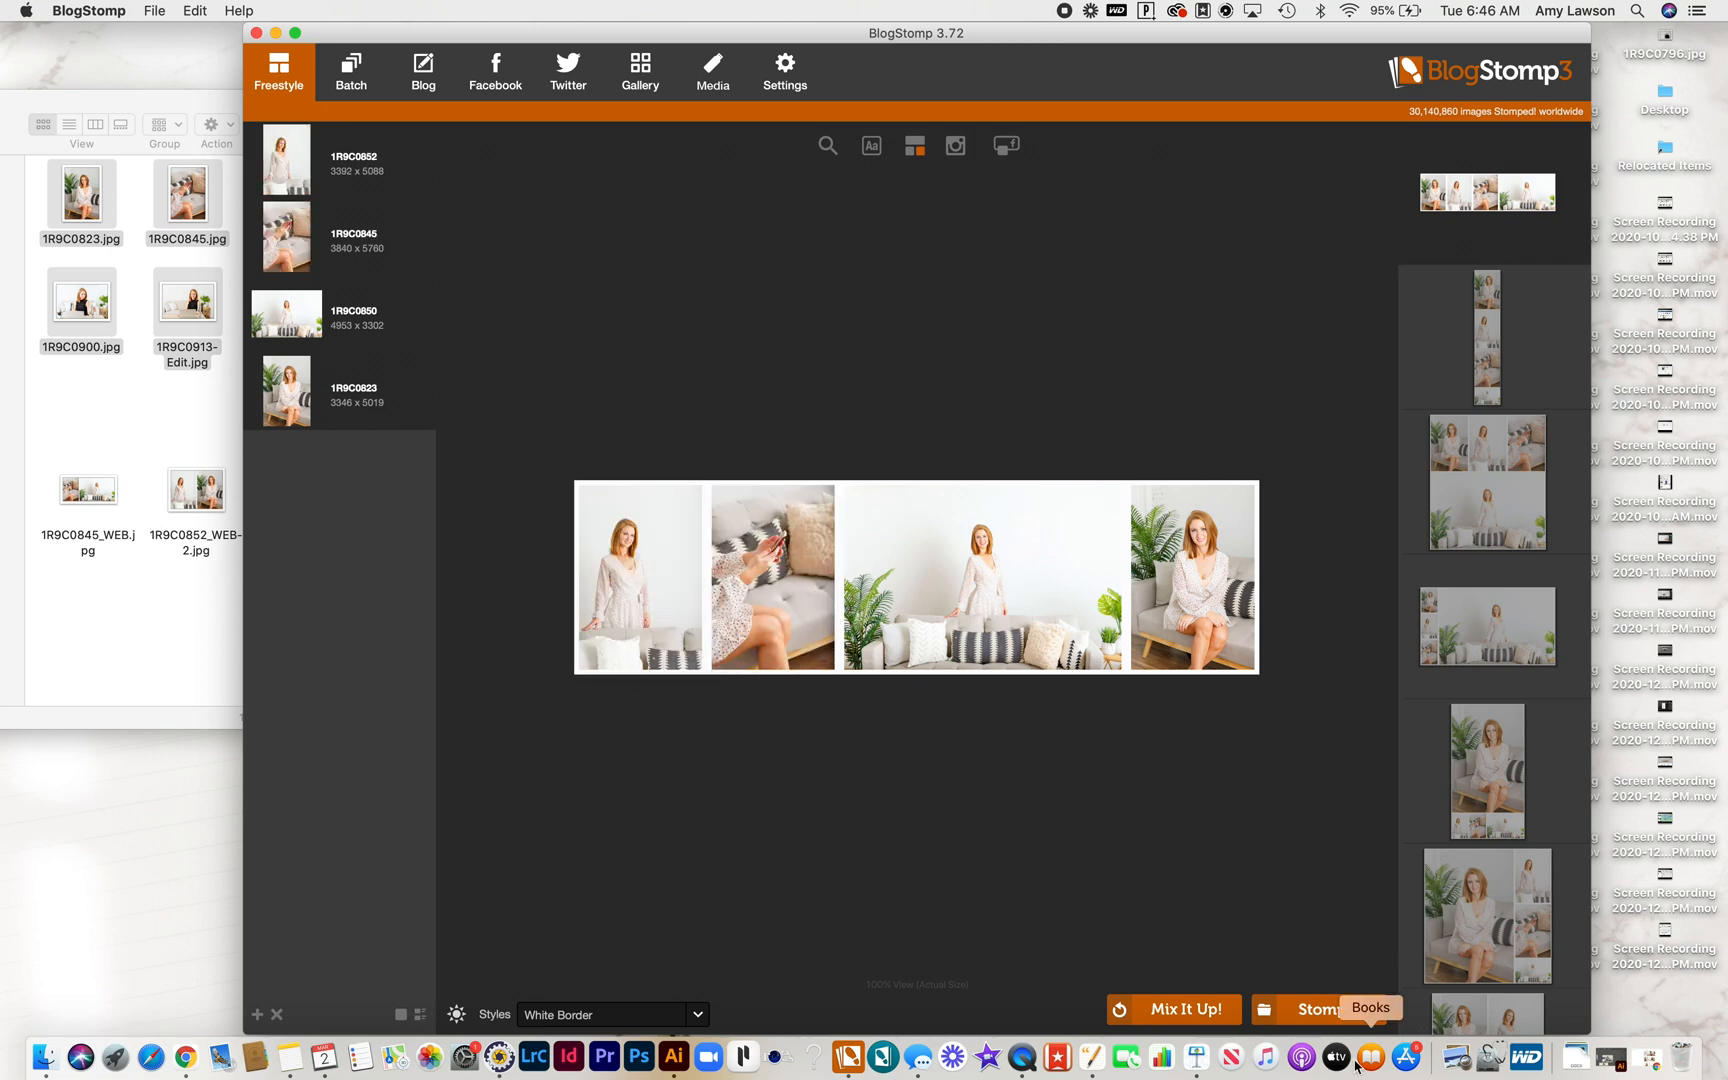
left_click(1332, 1011)
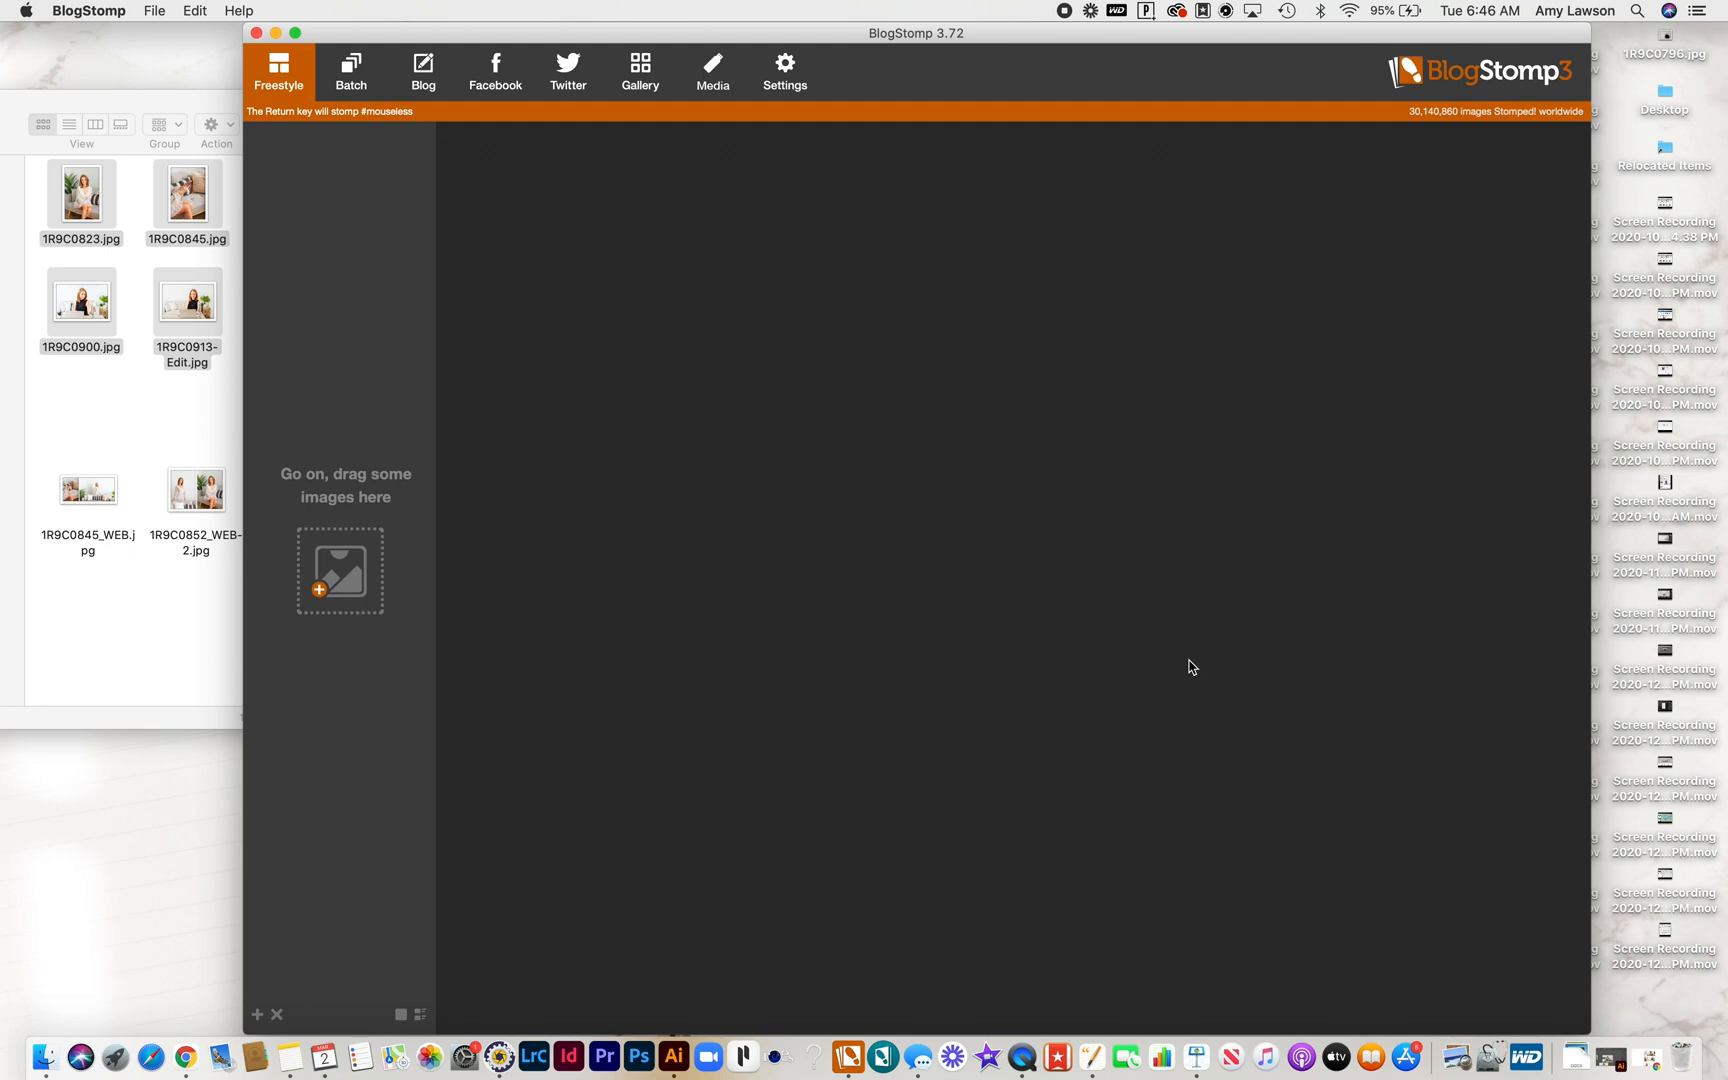
Hide BlogStomp, reach the Stomped! folder window and Quick Look the newest collage.
key("super+h")
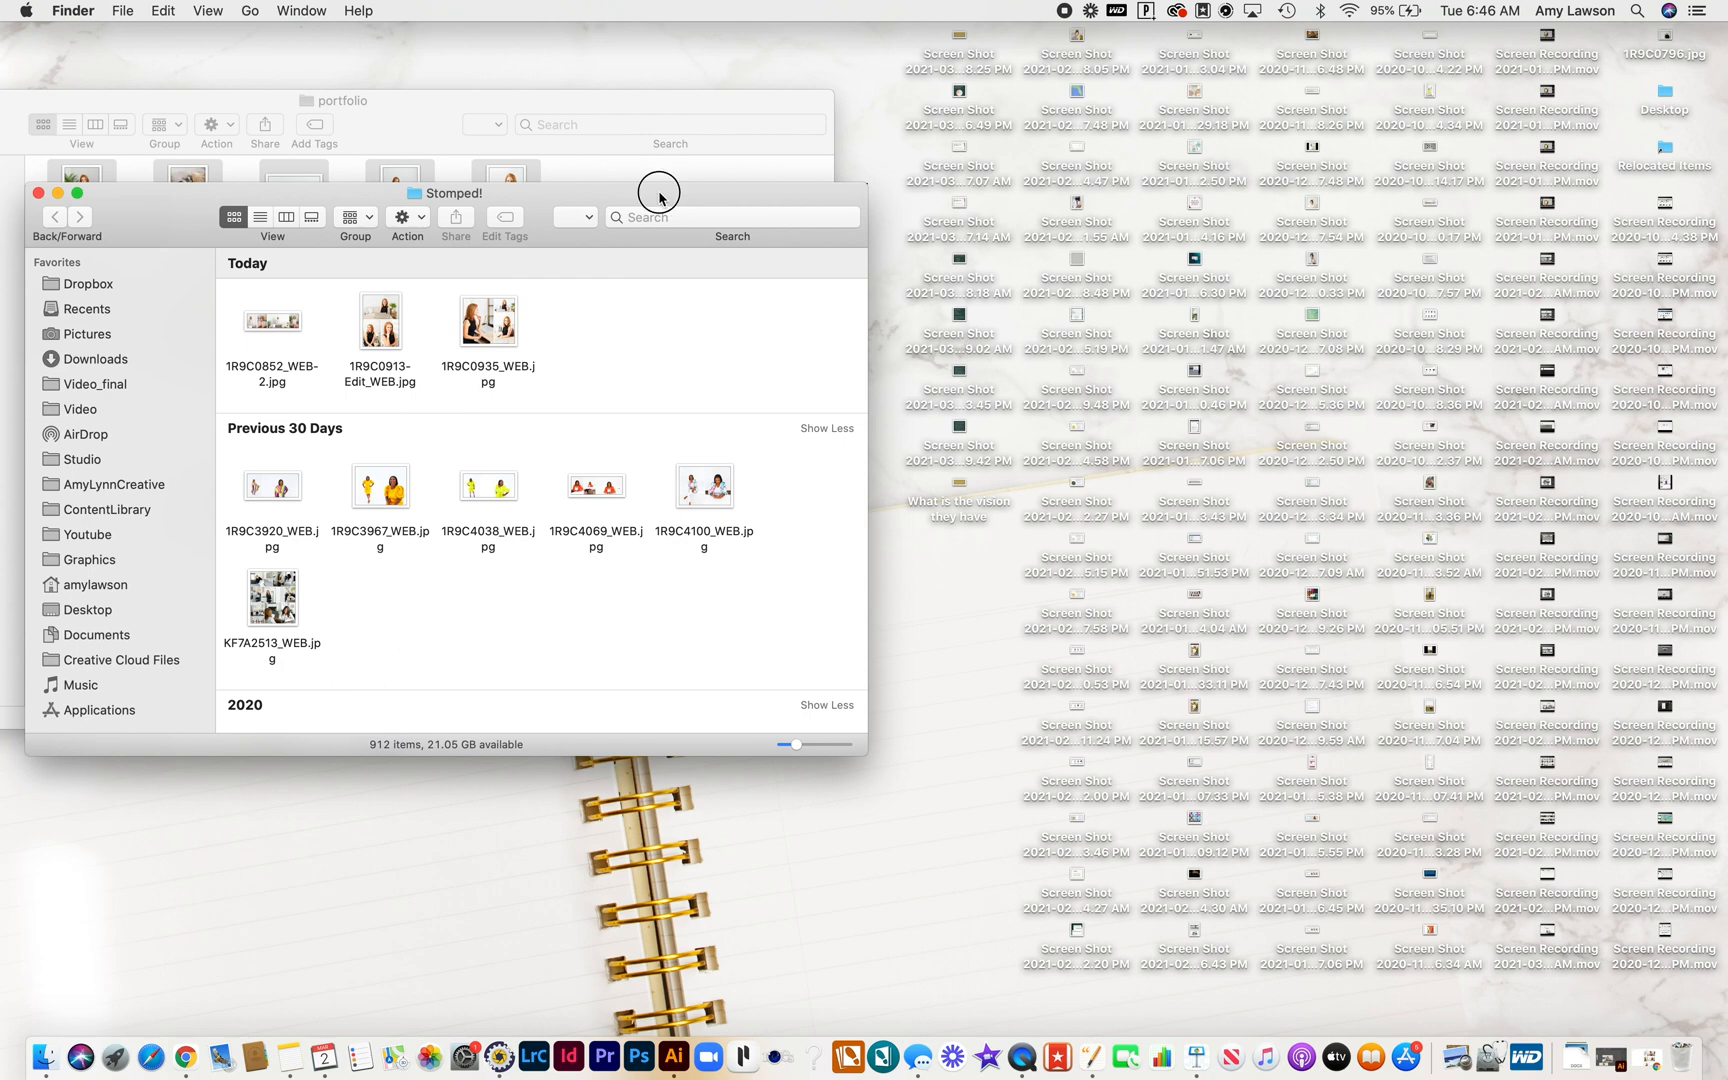
left_click_drag(662, 195, 1091, 200)
left_click(928, 338)
key("space")
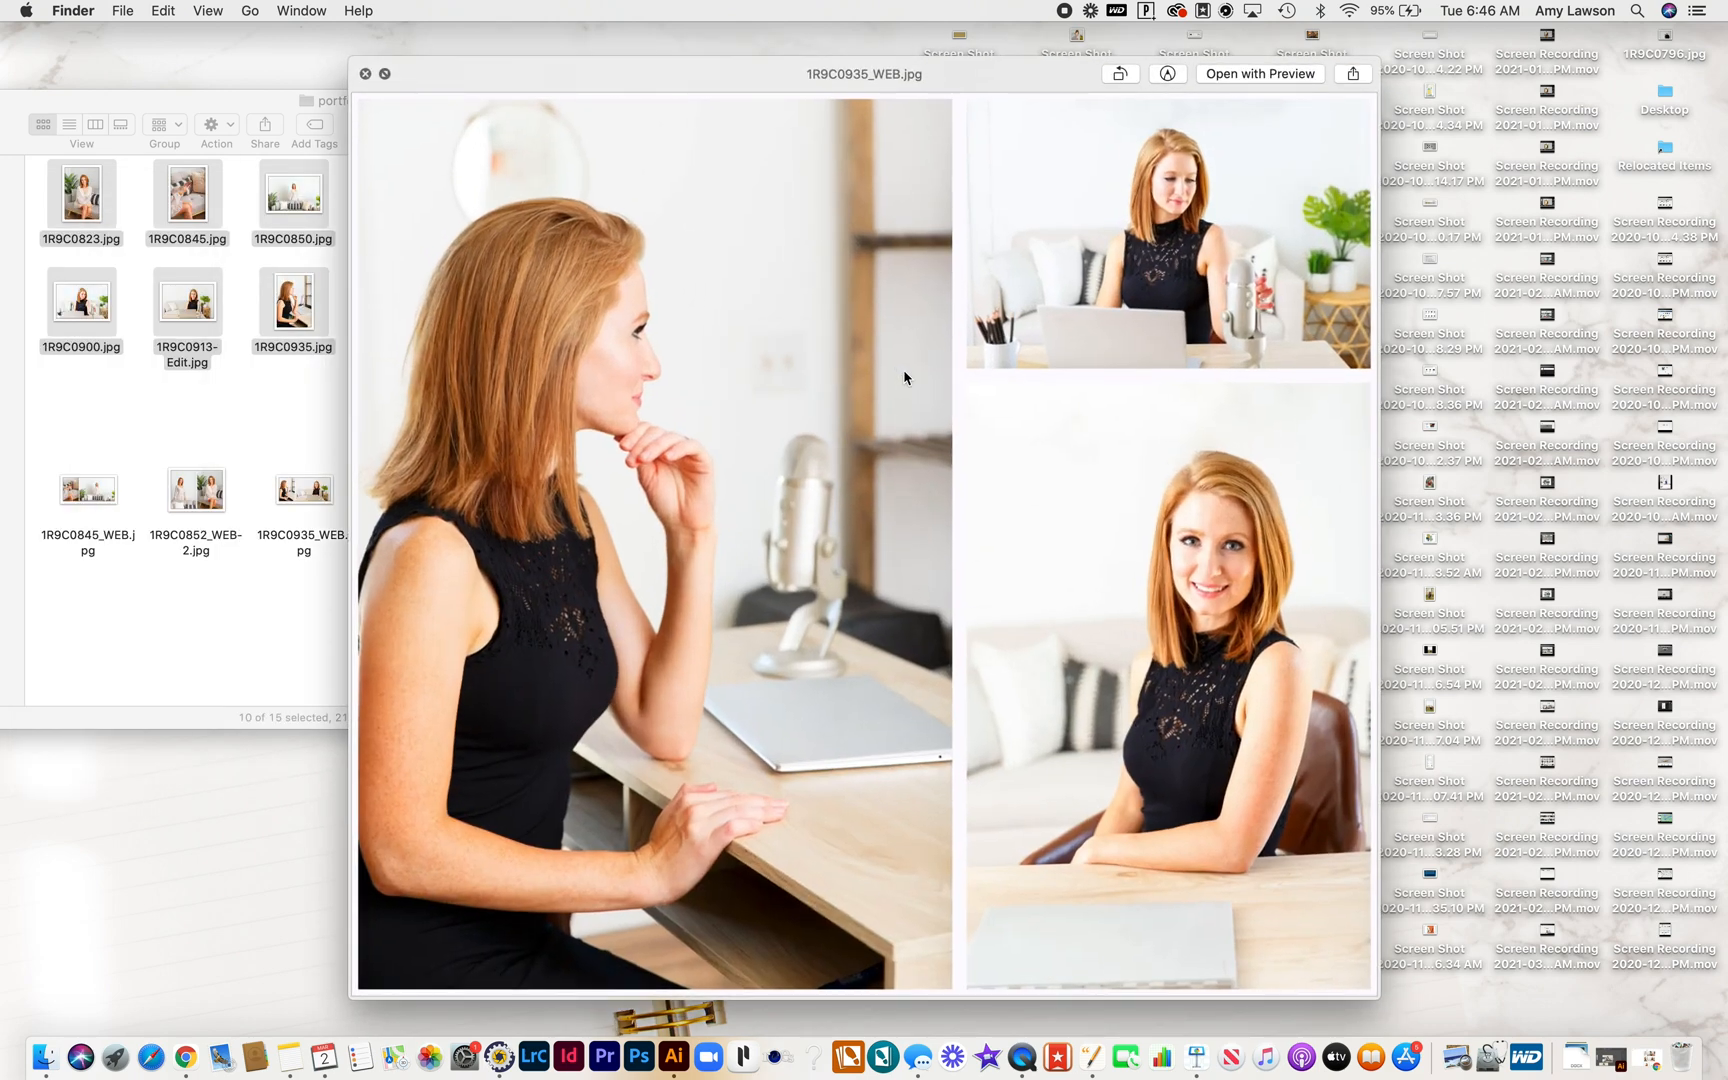
Arrow through the other two exported collages, close the preview and clear the selection.
key("Left")
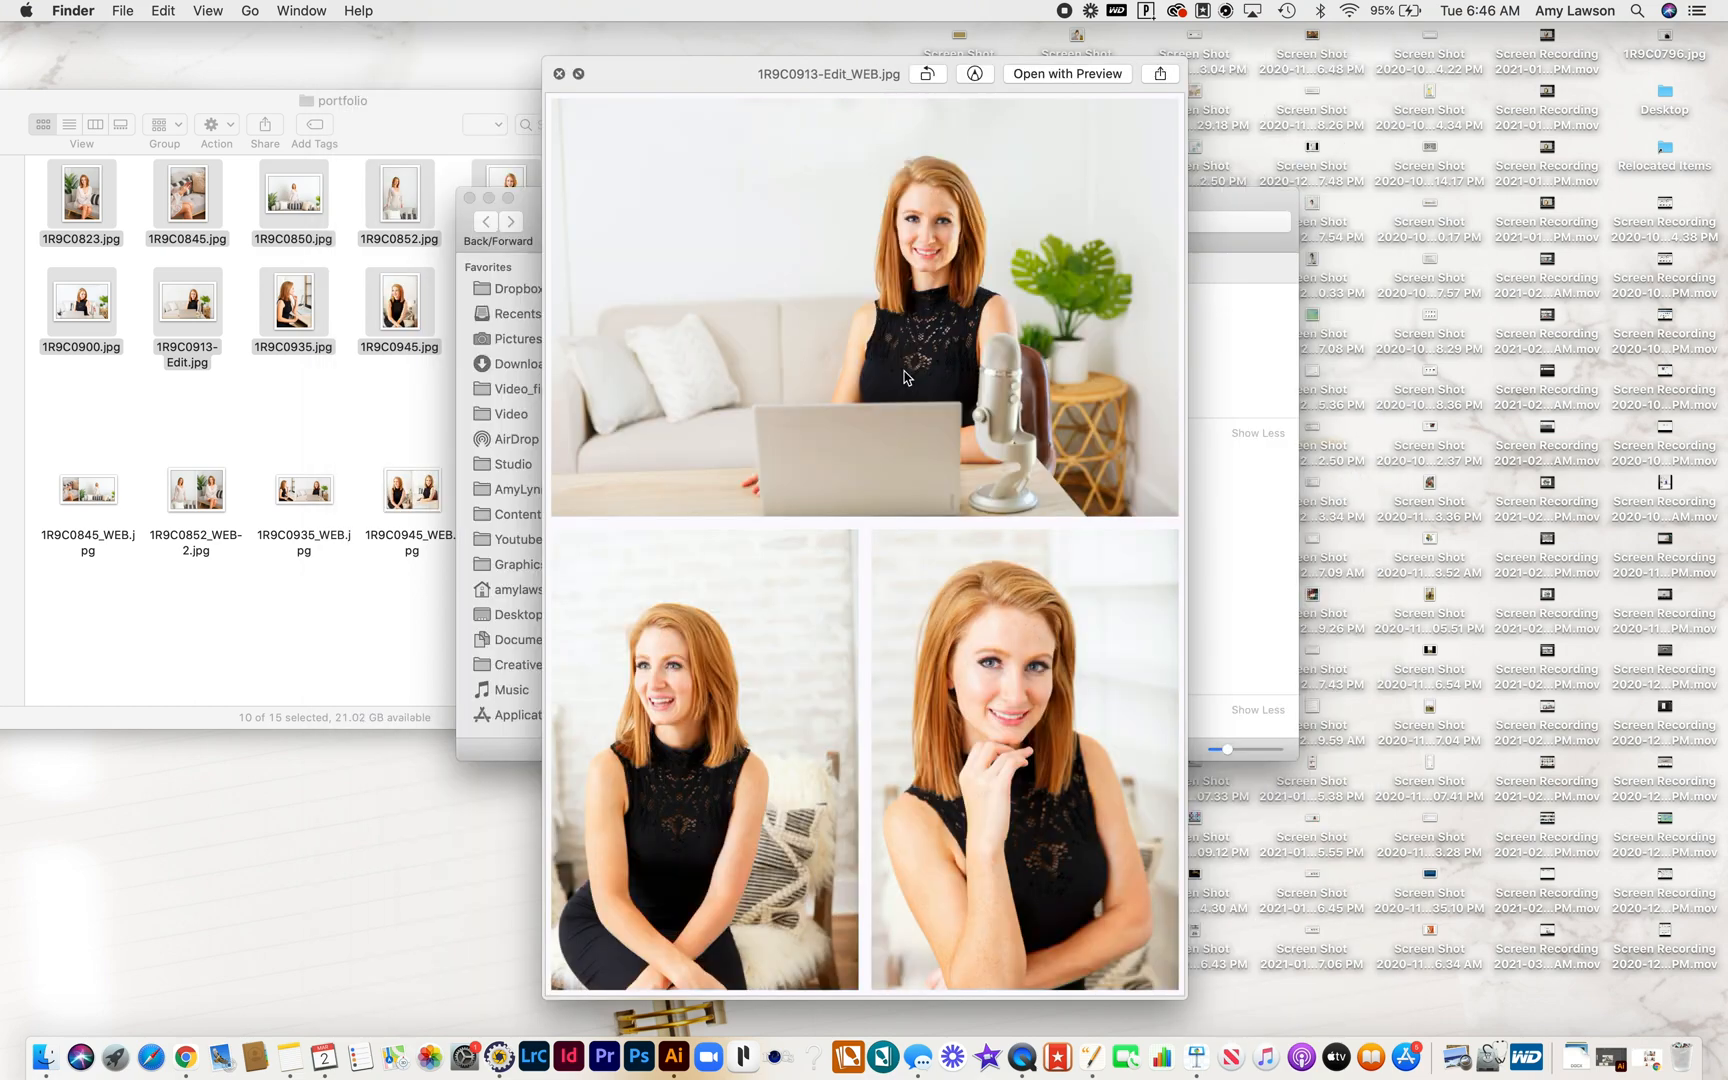
key("Left")
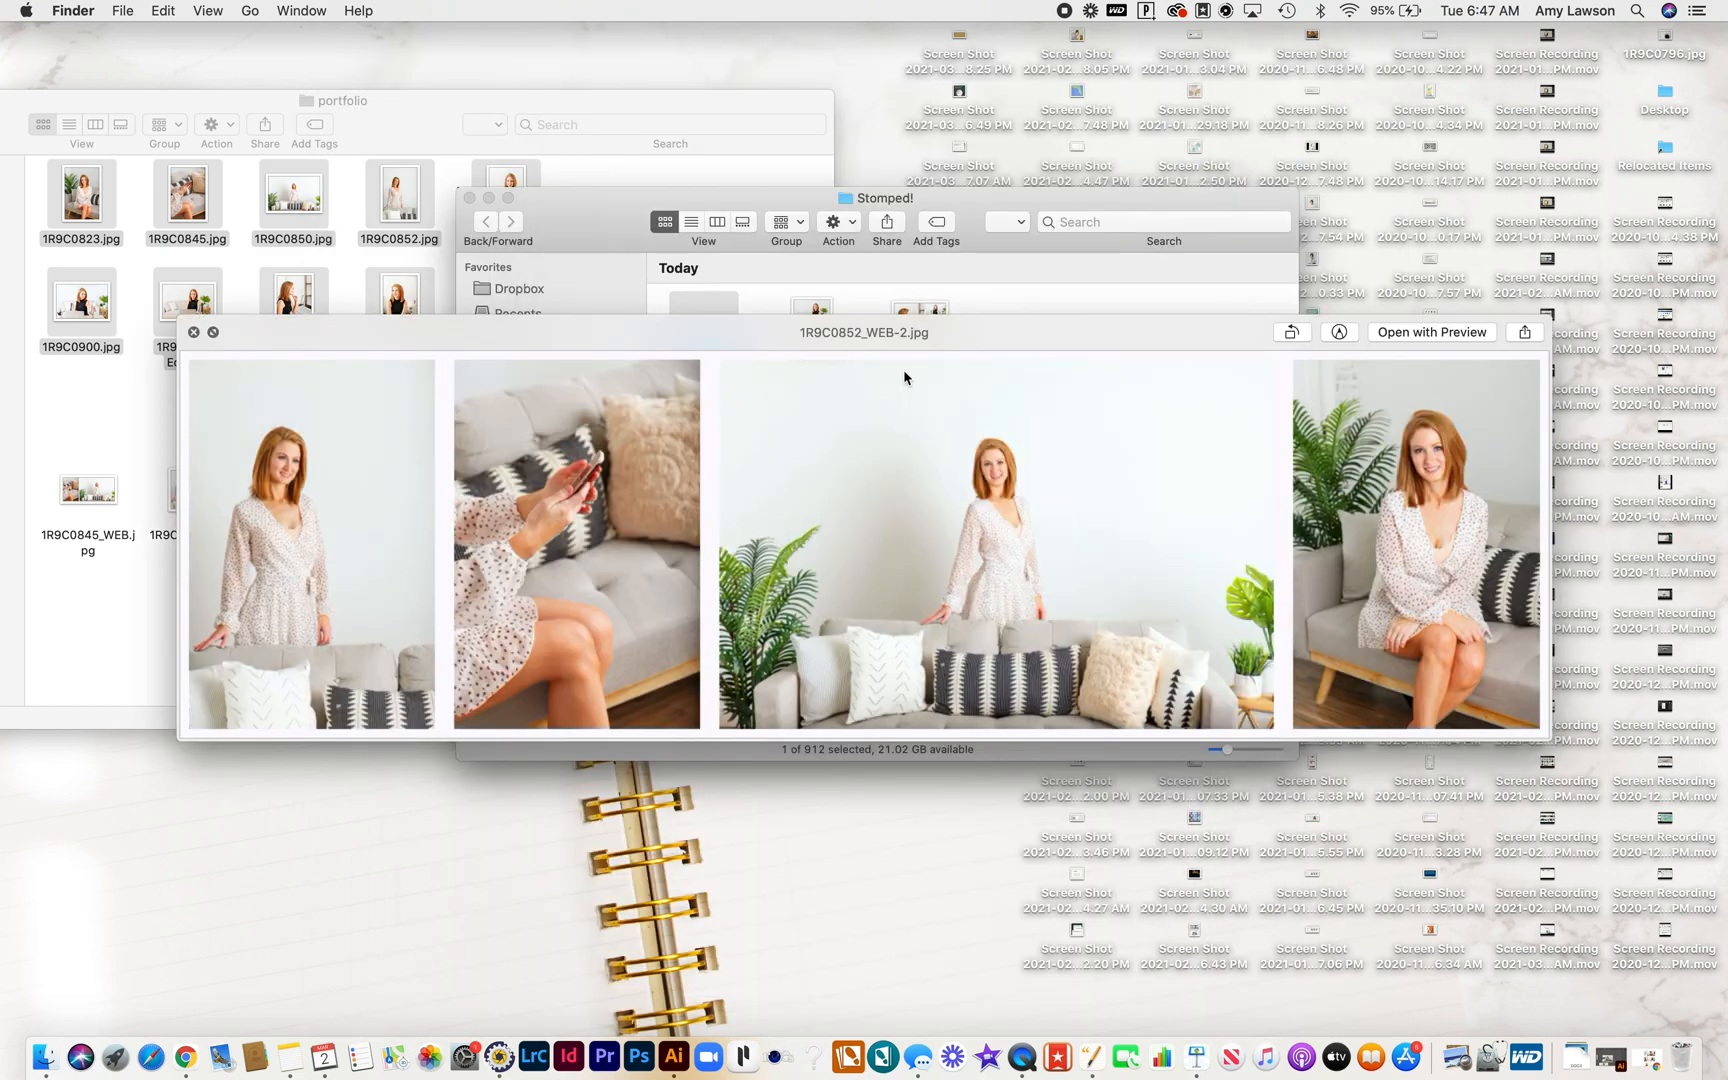
key("space")
left_click(1067, 317)
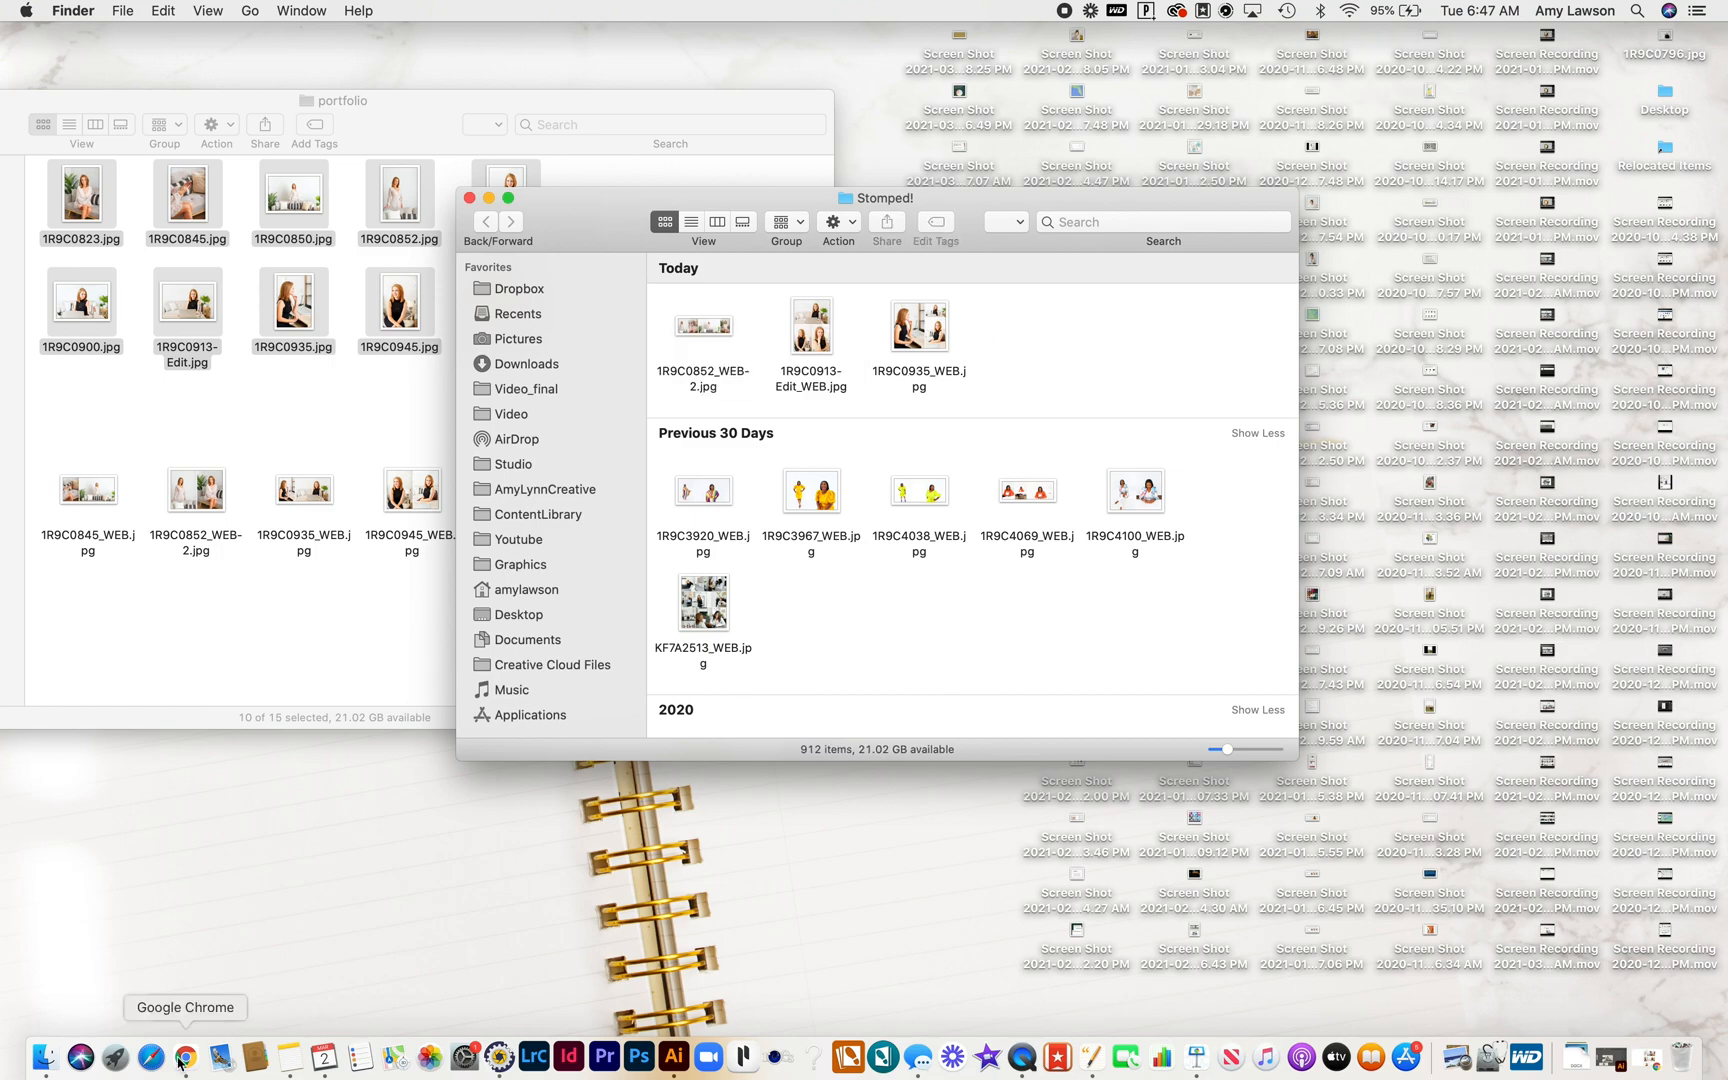
Bring Chrome's Kate the Socialite blog post forward and scroll through its photo collages.
left_click(184, 1058)
scroll(781, 579, "up", 5)
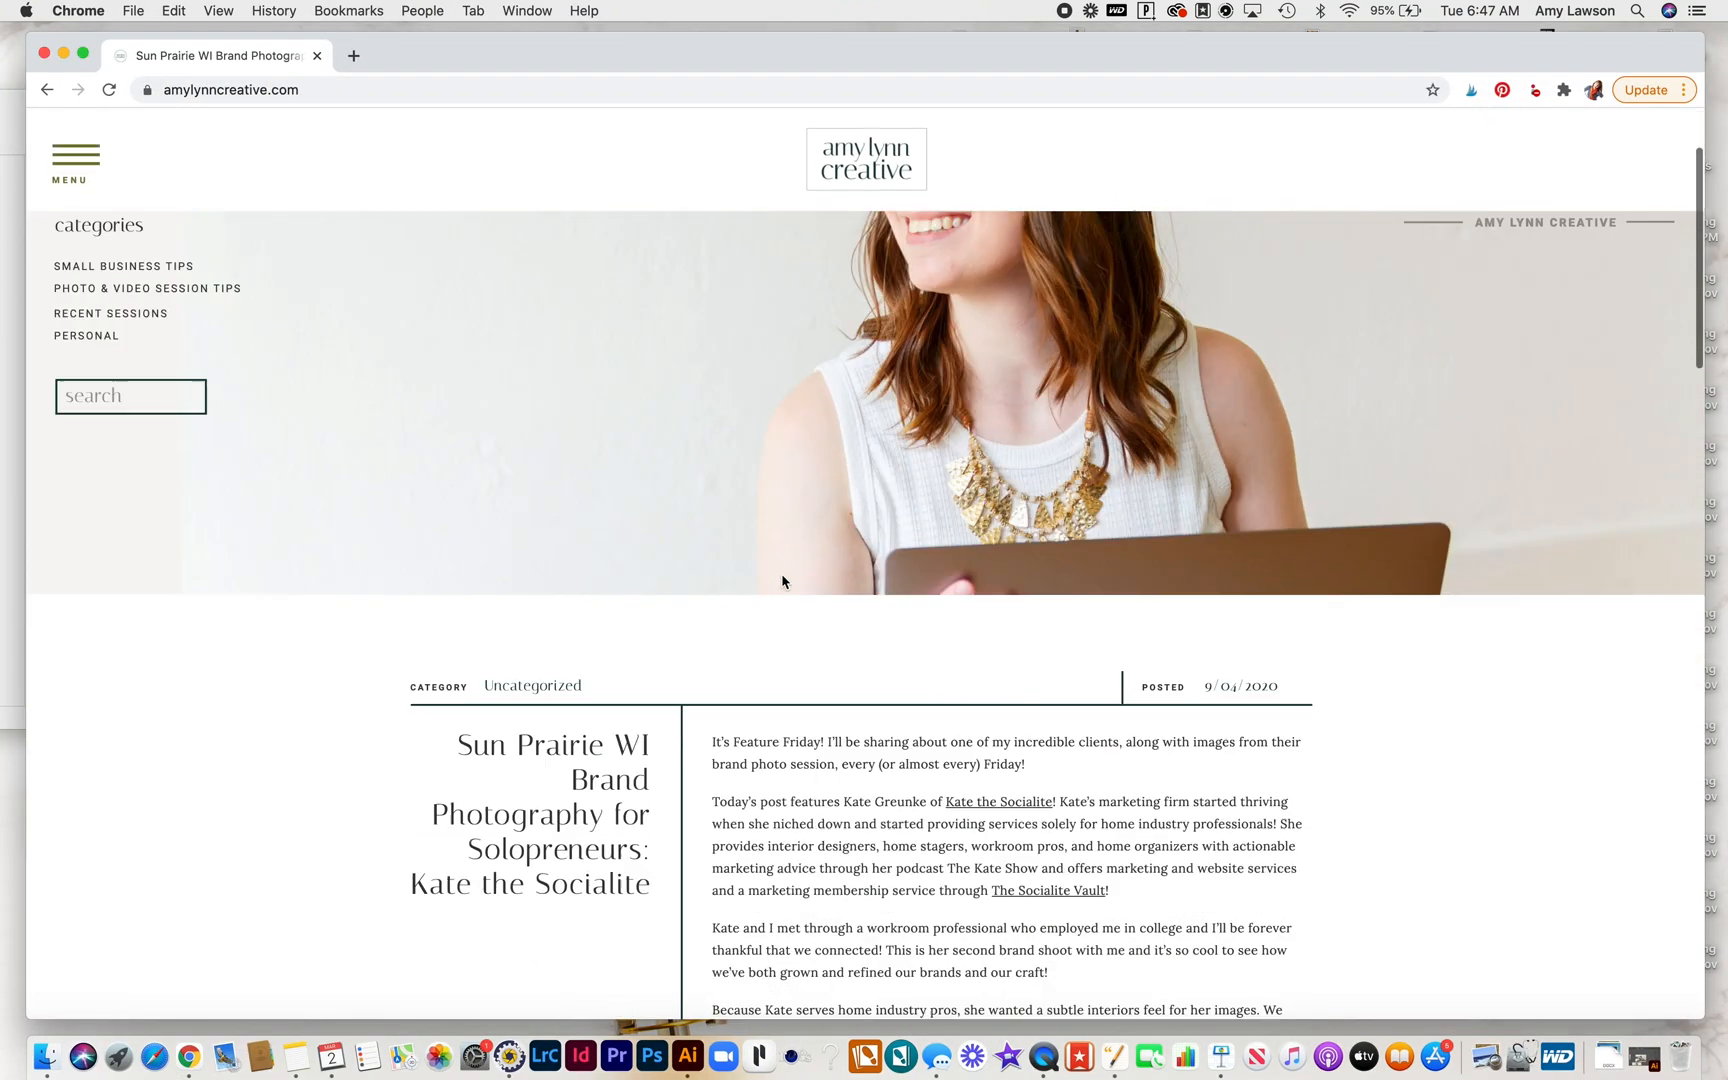
scroll(782, 579, "down", 10)
scroll(565, 641, "down", 8)
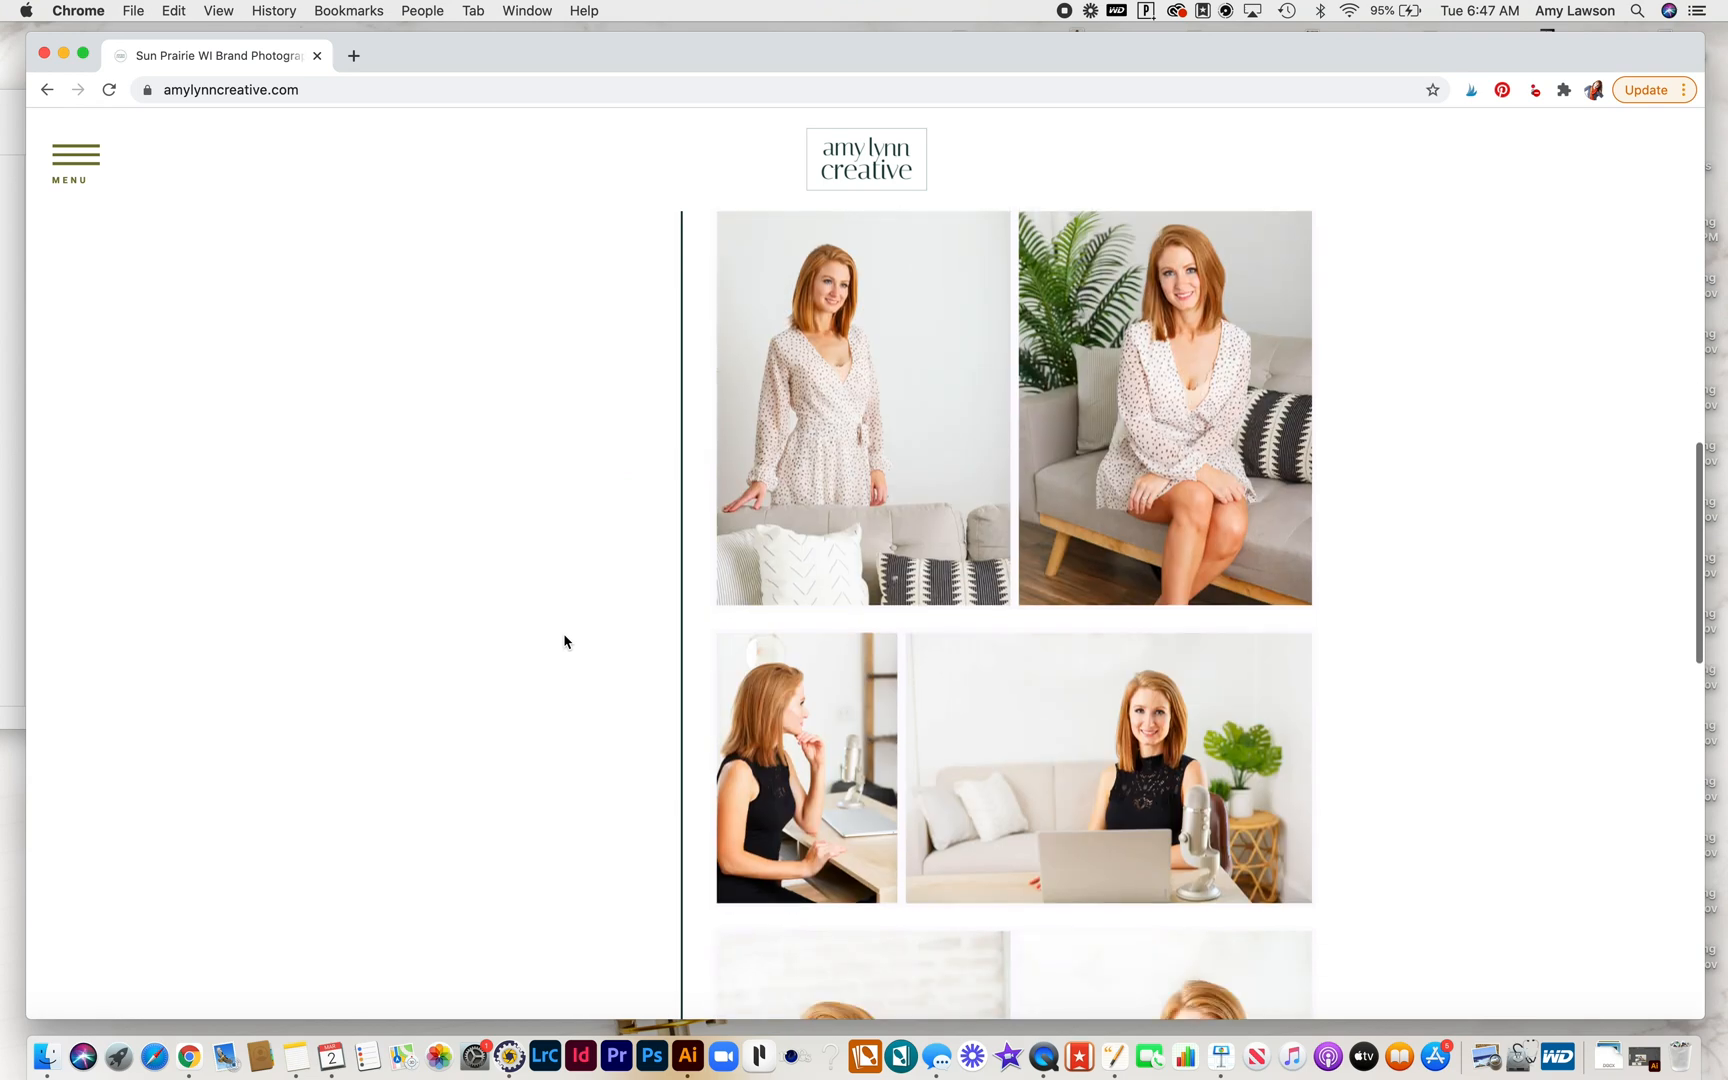
scroll(565, 642, "down", 5)
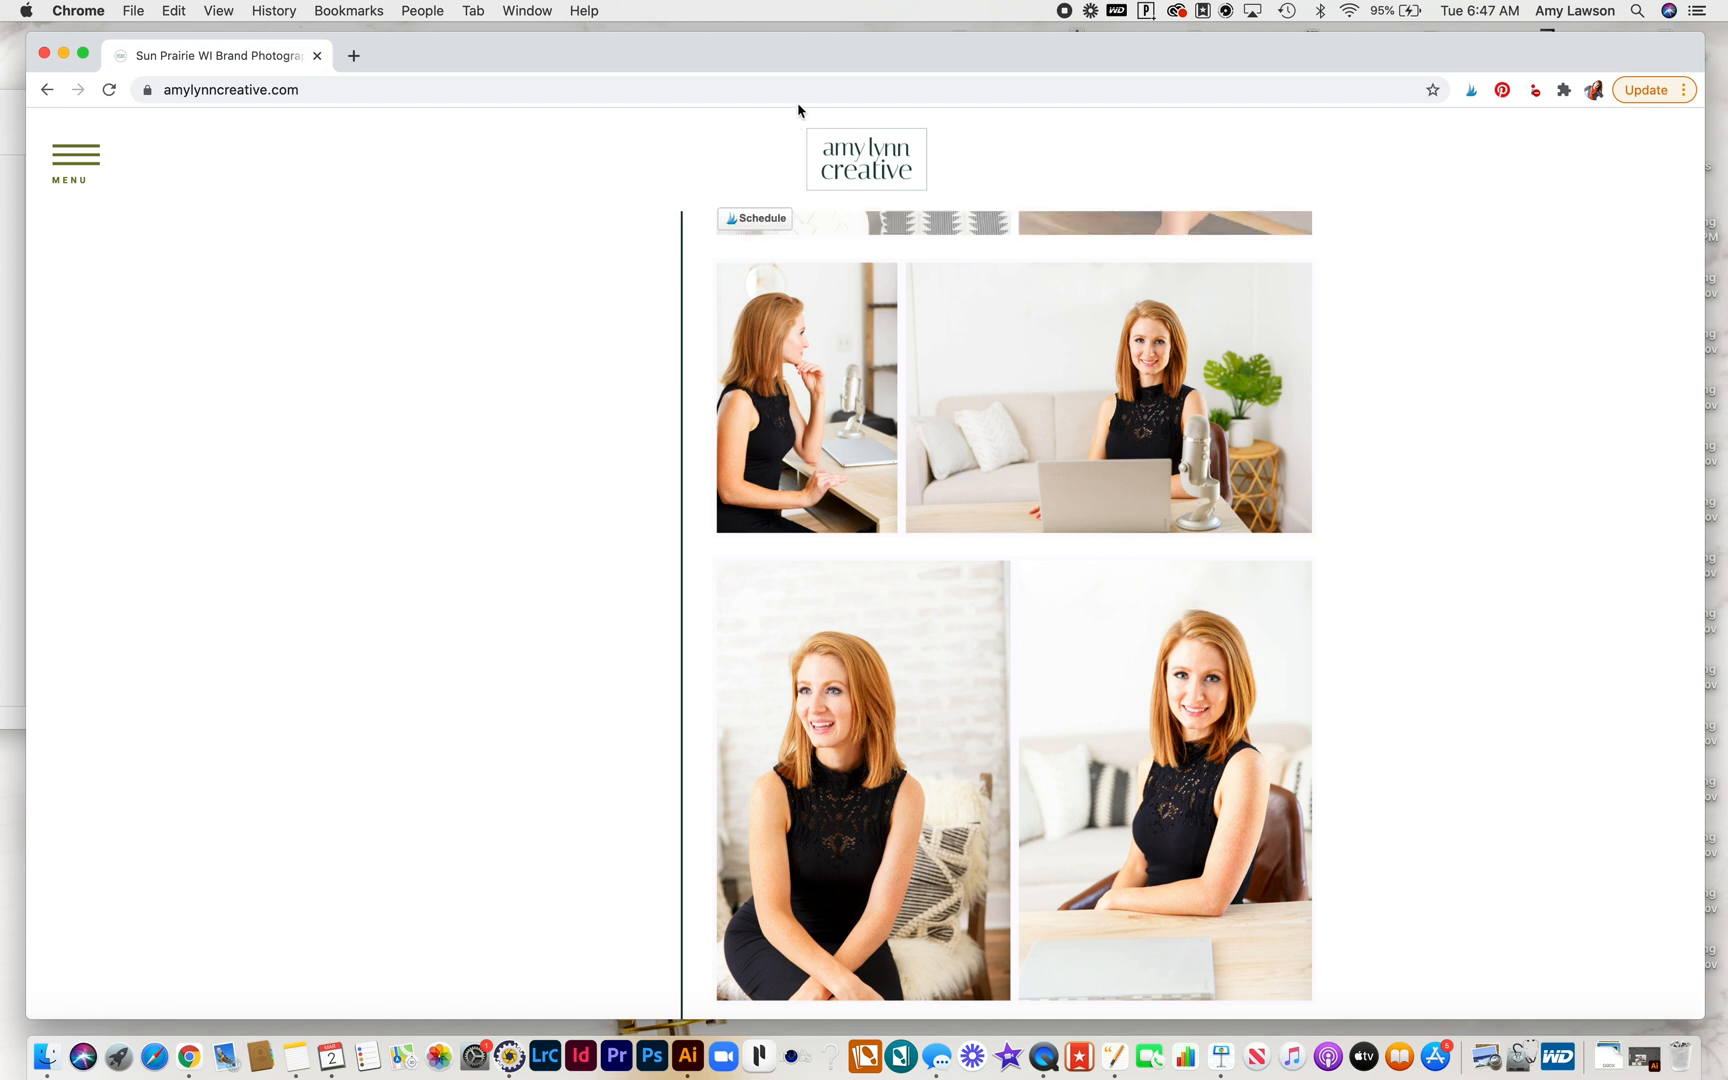
left_click_drag(833, 42, 833, 33)
scroll(798, 536, "down", 5)
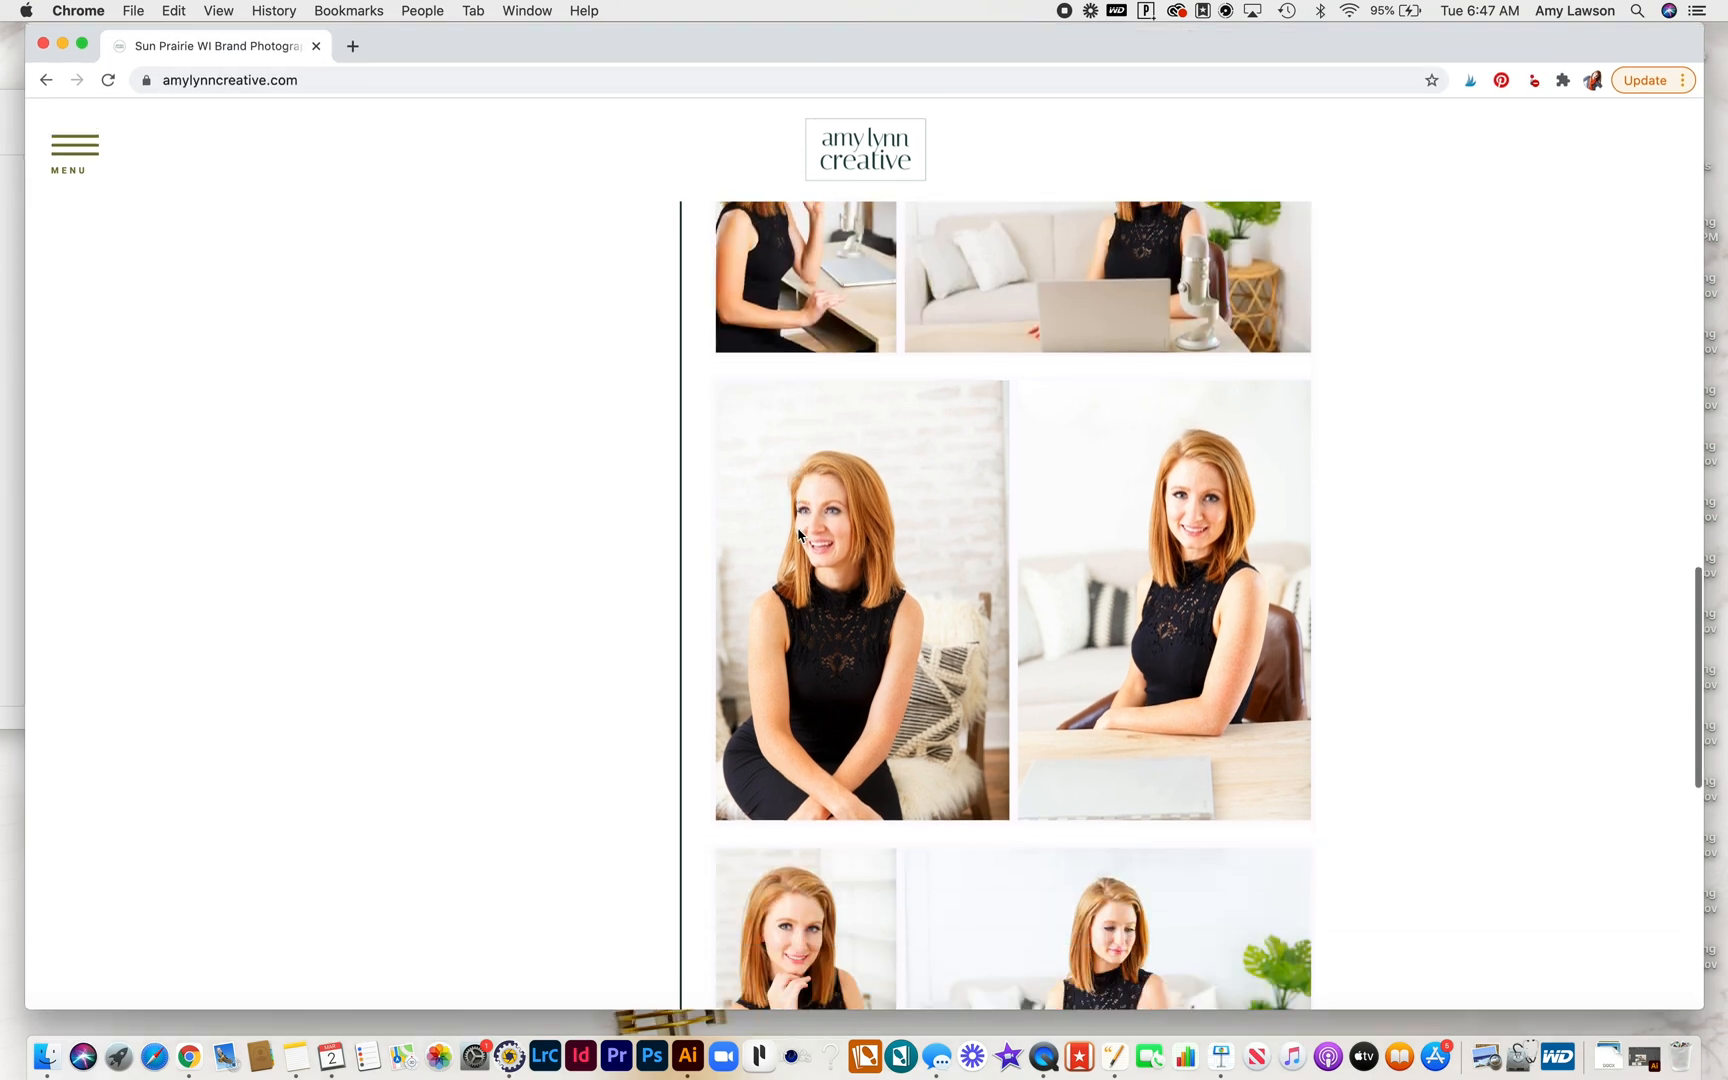
scroll(1080, 540, "down", 5)
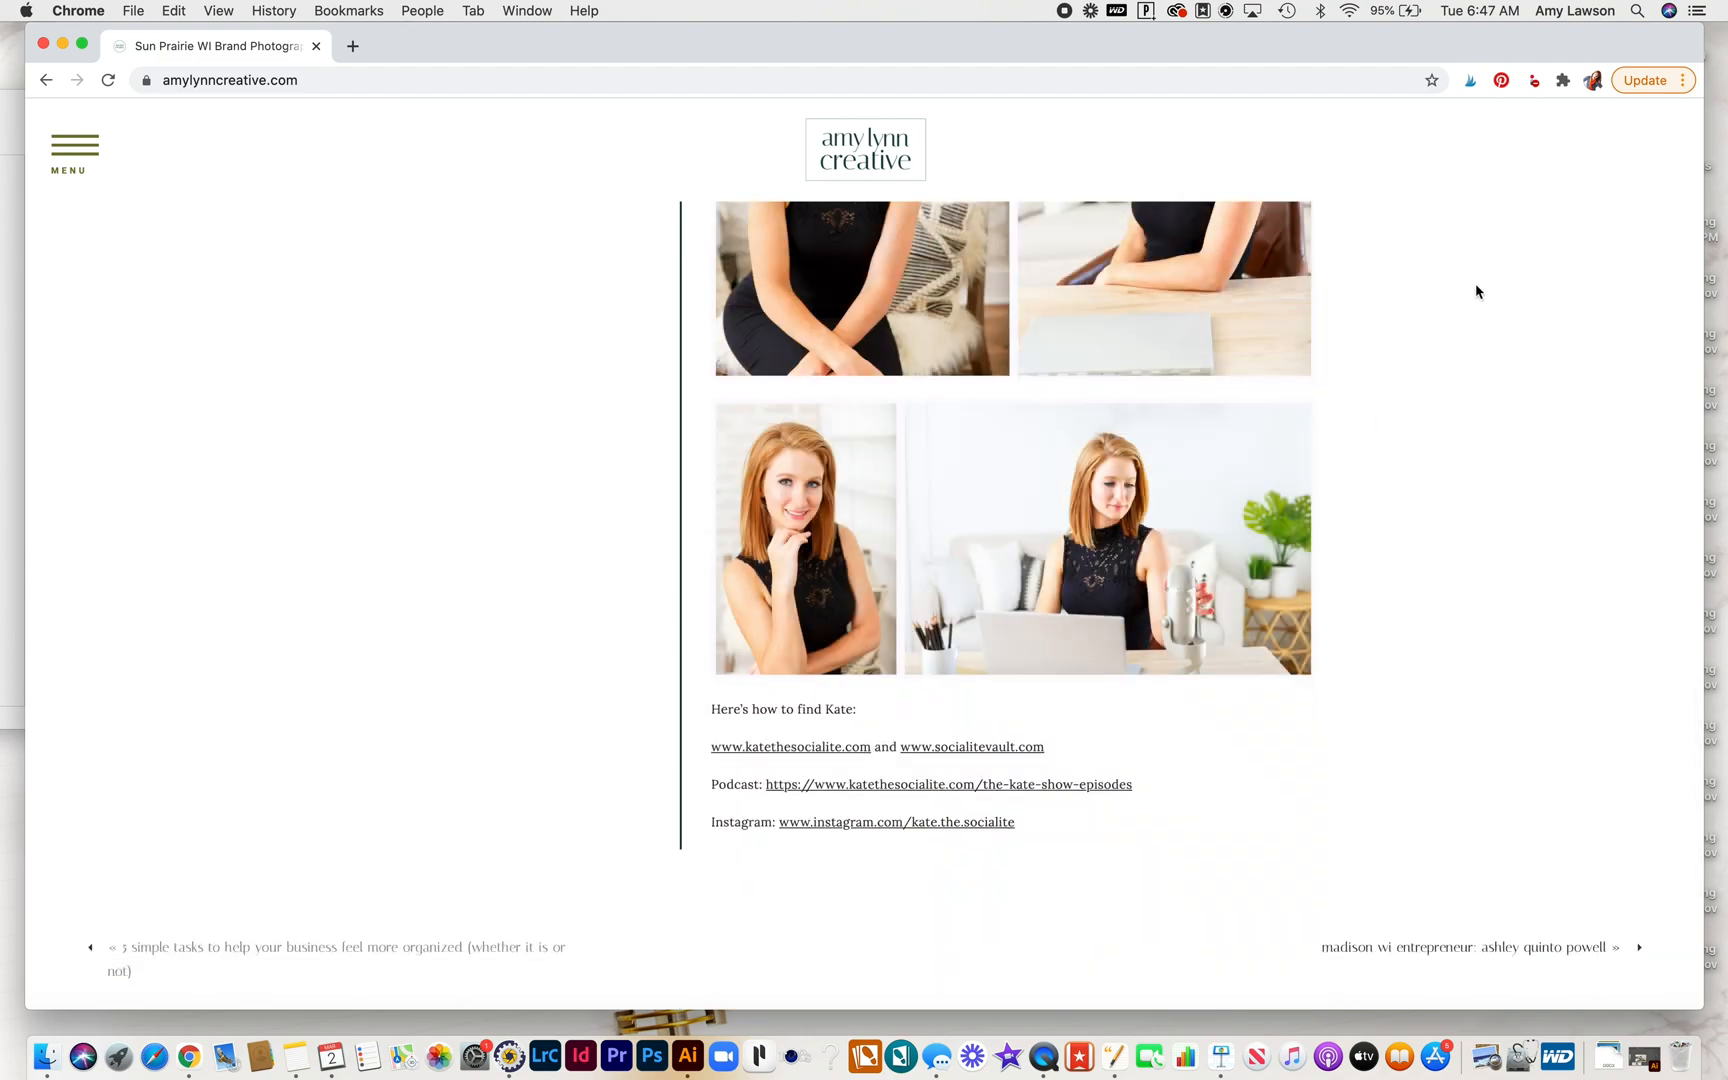
scroll(1412, 399, "up", 5)
scroll(1472, 297, "up", 5)
scroll(1477, 290, "up", 5)
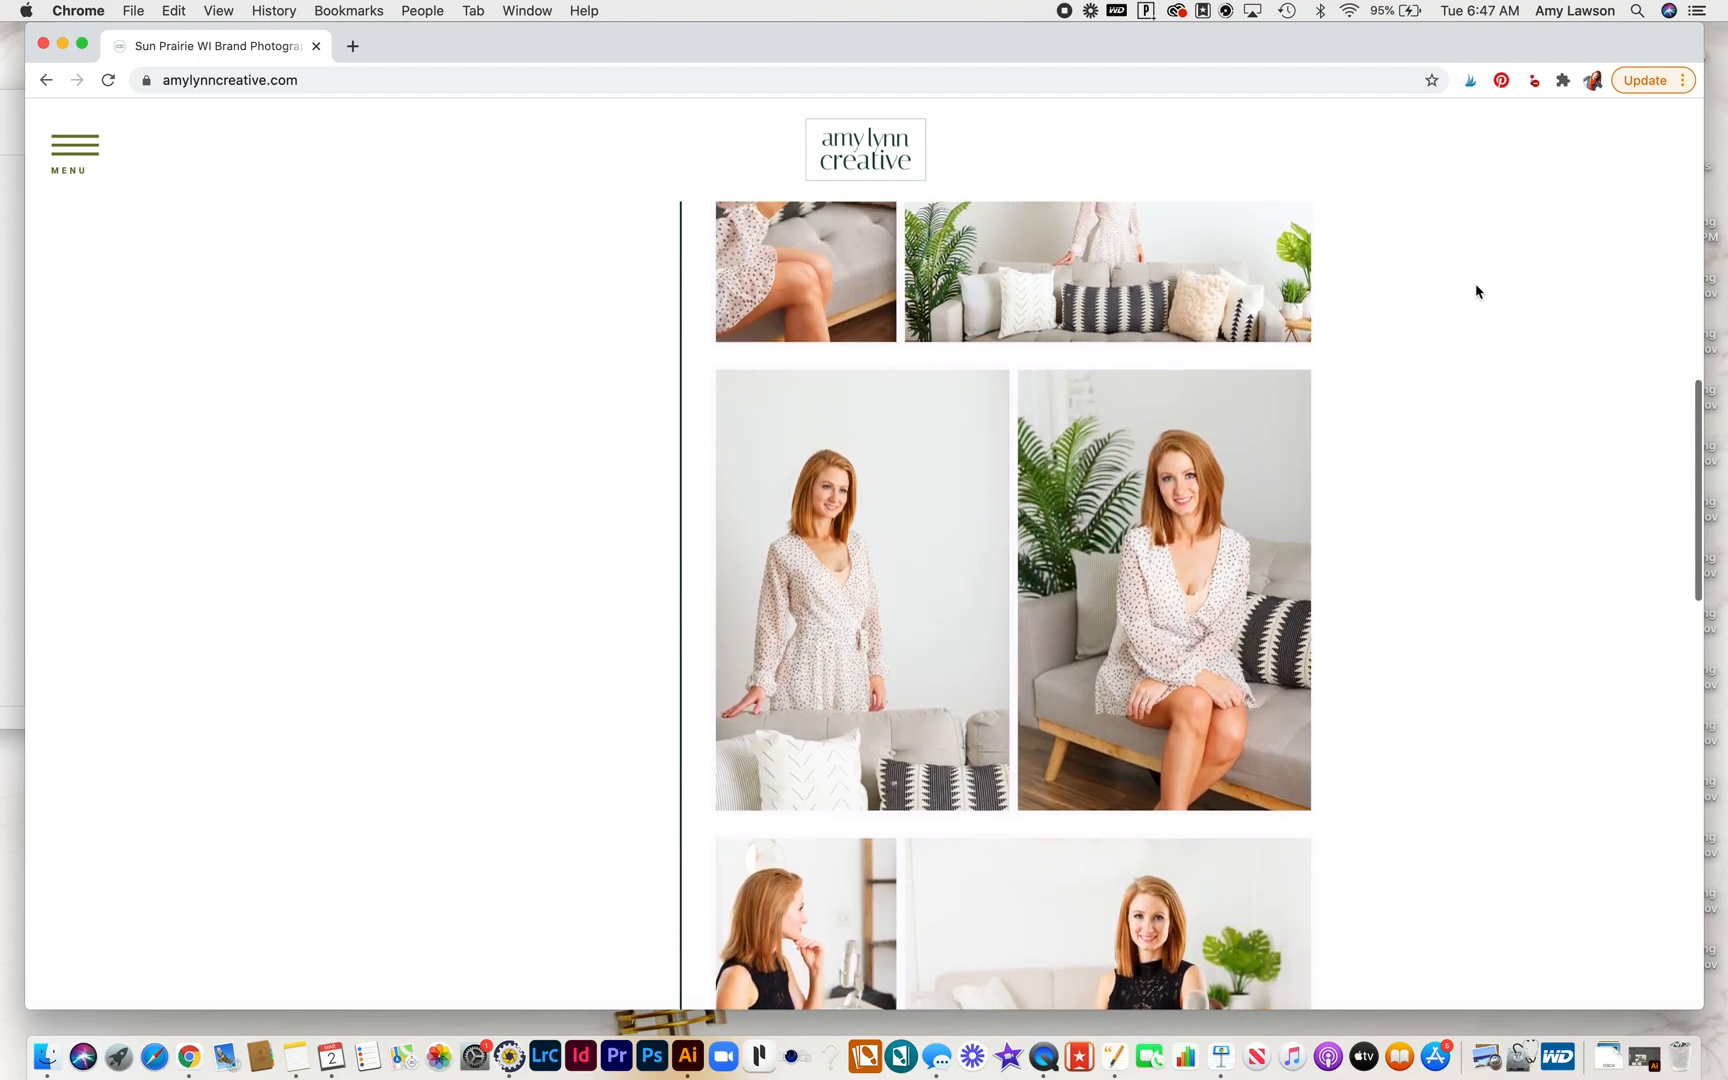
scroll(1478, 290, "up", 5)
scroll(1476, 290, "down", 3)
scroll(1477, 290, "down", 2)
scroll(1477, 291, "up", 4)
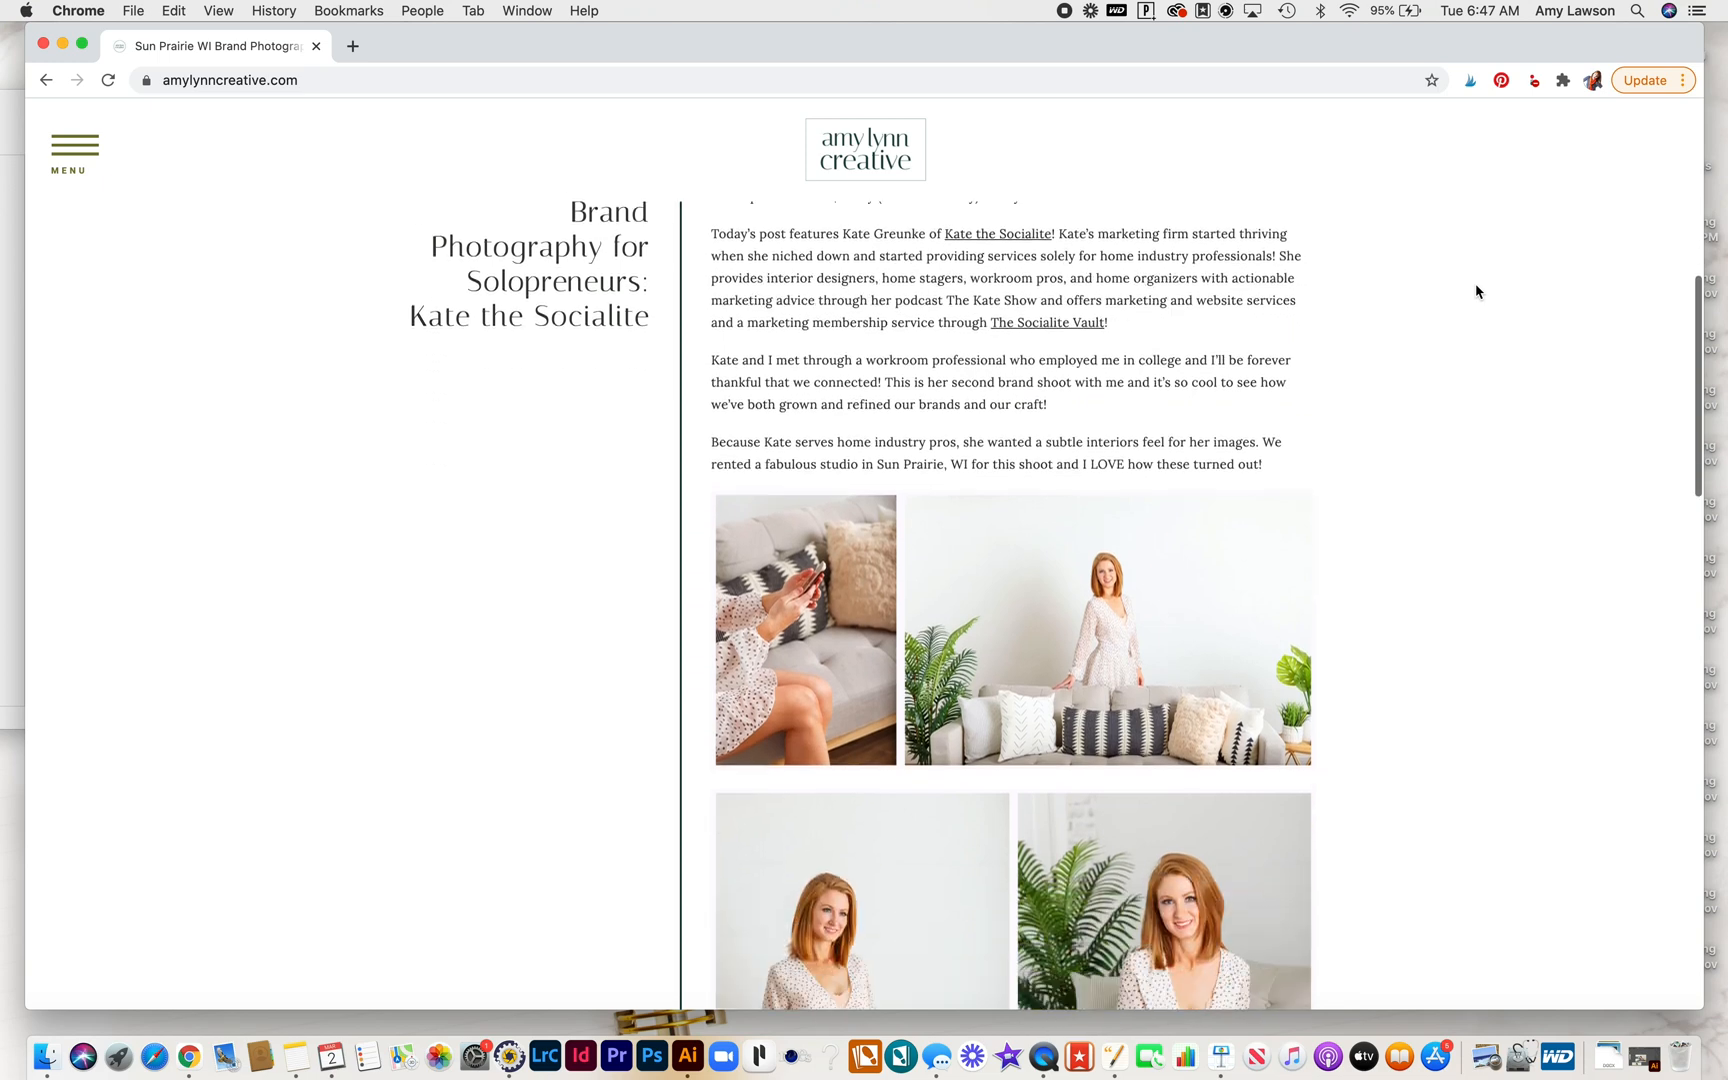
scroll(1477, 290, "down", 2)
scroll(1477, 291, "down", 2)
scroll(1476, 291, "down", 1)
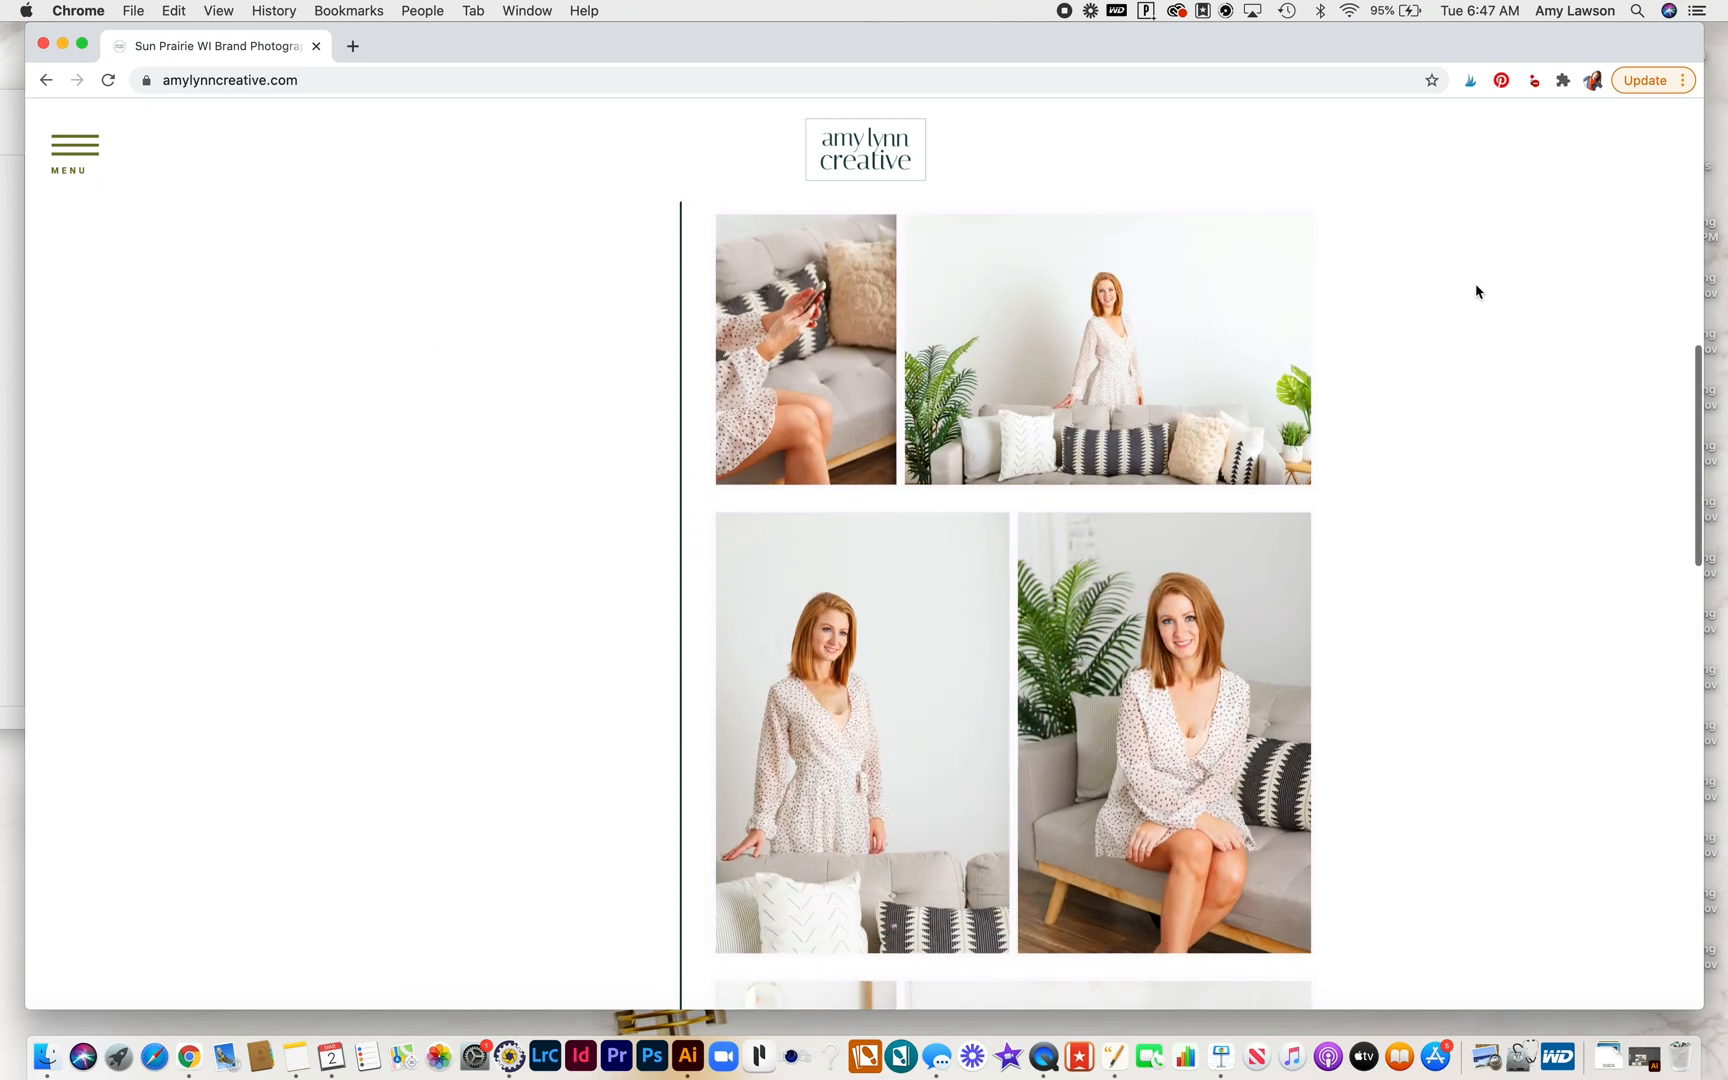